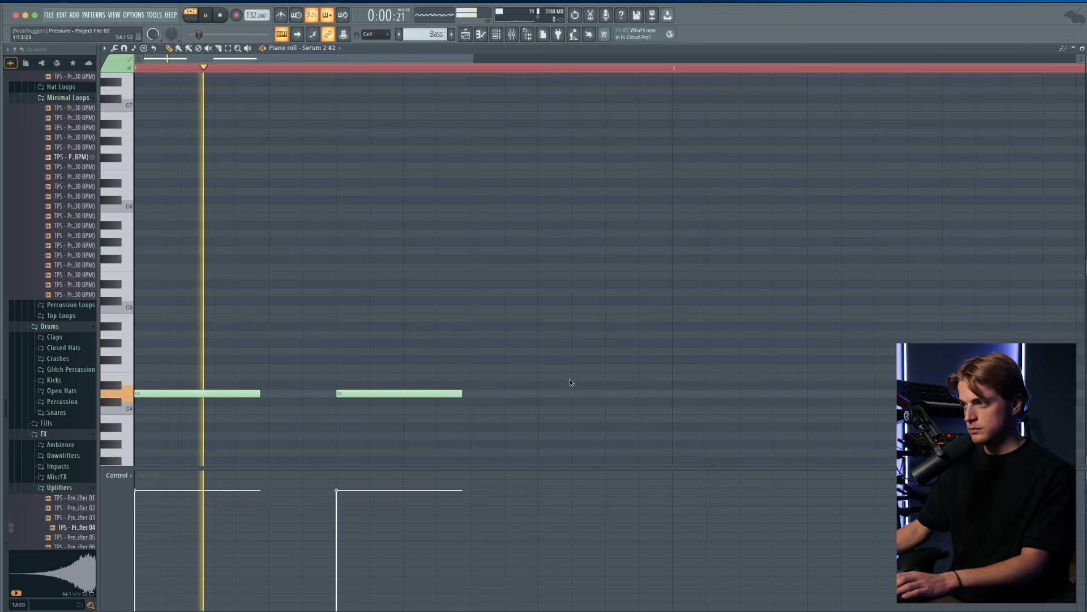
- Extend the bass riff with a D#4 note, a D4 note in bar 2 and a shorter D#4 after it
left_click(571, 384)
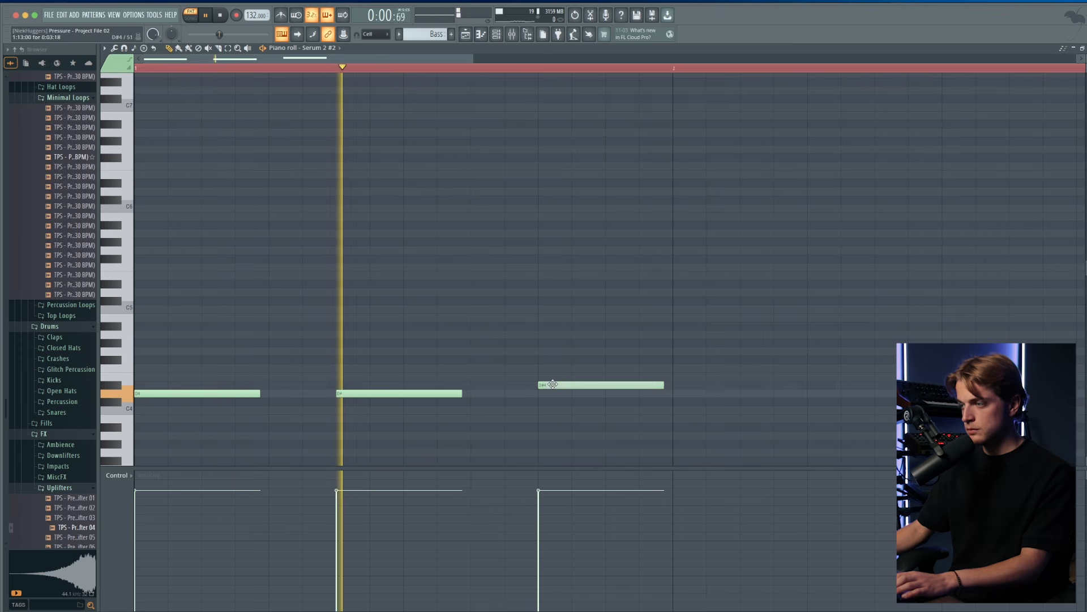
scroll(485, 382, "down", 3)
left_click(379, 393)
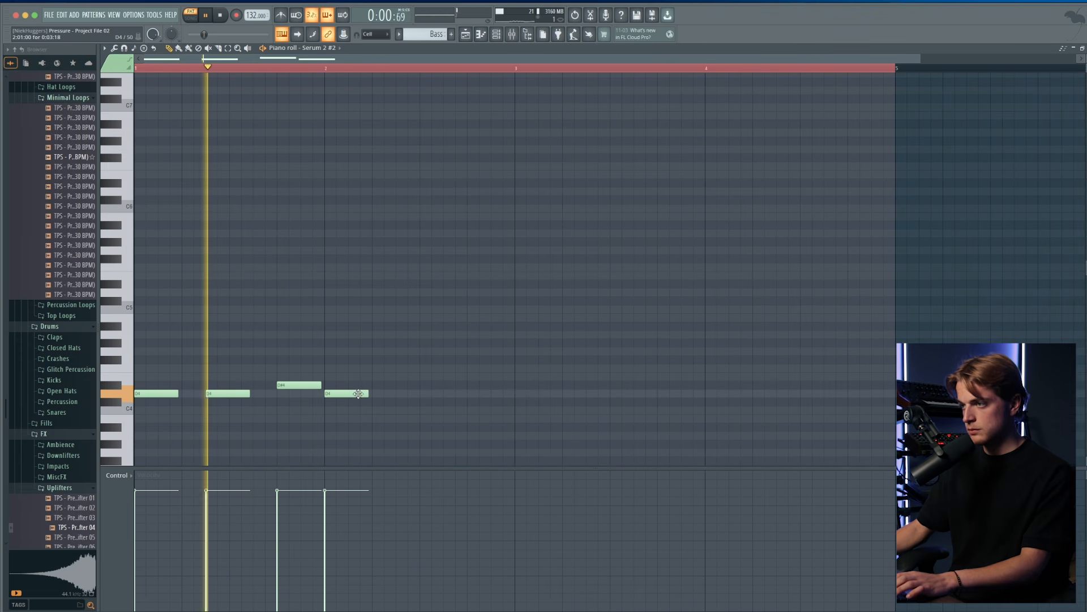
left_click_drag(379, 393, 367, 393)
left_click(408, 385)
left_click_drag(436, 387, 416, 387)
key("space")
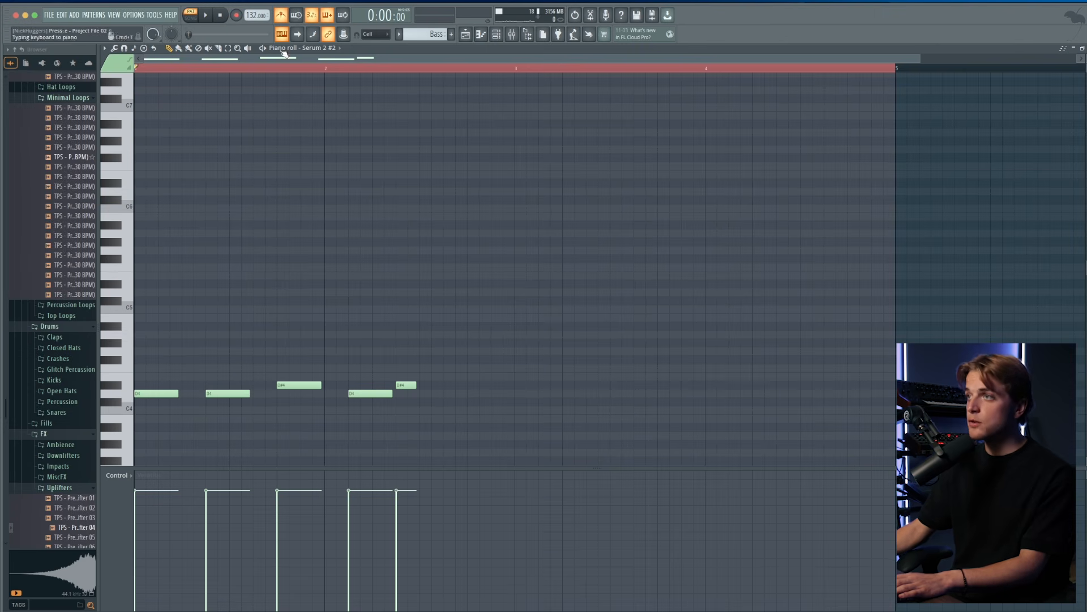
- Rework the two-bar riff with G4 as second note, no first D#4, two short D4 notes opening bar 2 and a final G#4
key("space")
left_click_drag(238, 393, 238, 351)
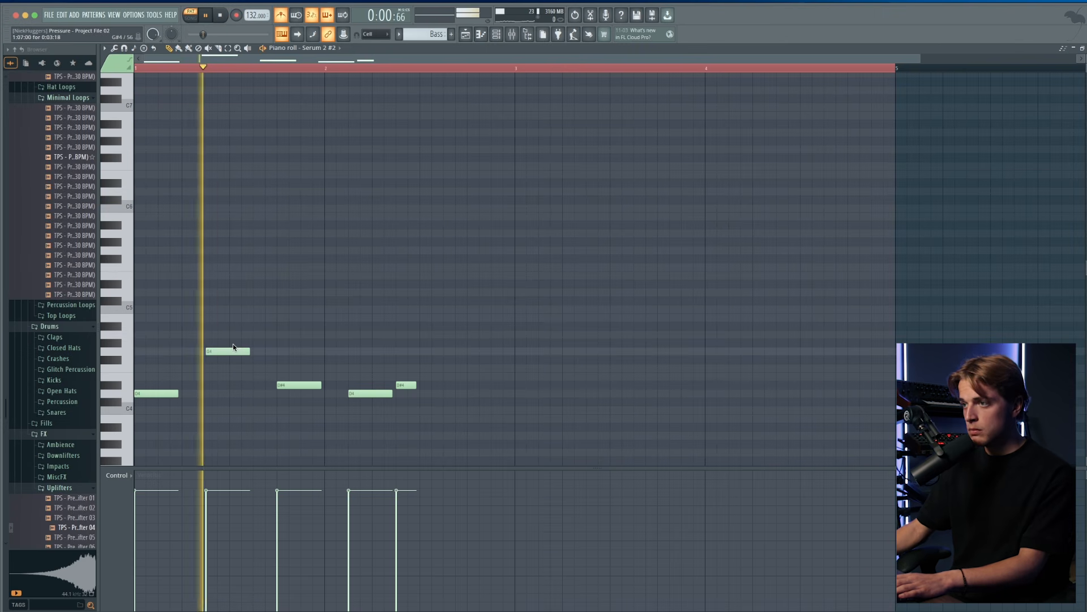
left_click_drag(391, 393, 367, 393)
right_click(299, 385)
left_click_drag(366, 393, 343, 393)
left_click(356, 393)
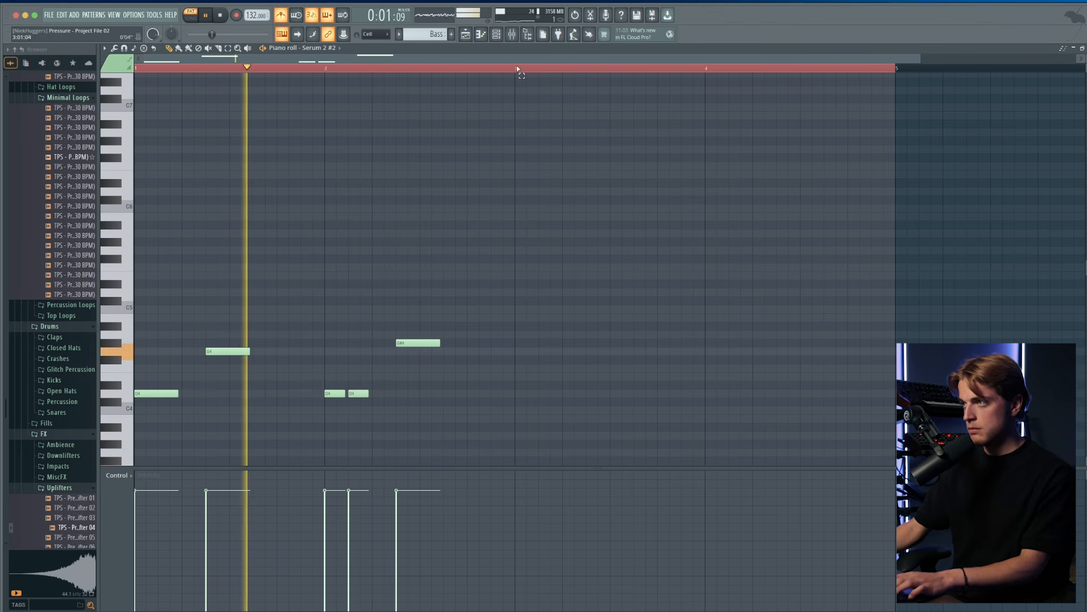
- Duplicate the two-bar riff into bars 3 and 4, deselect the notes, stop playback and return to the start of the pattern
left_click_drag(516, 68, 48, 91)
key("ctrl+b")
key("ctrl+d")
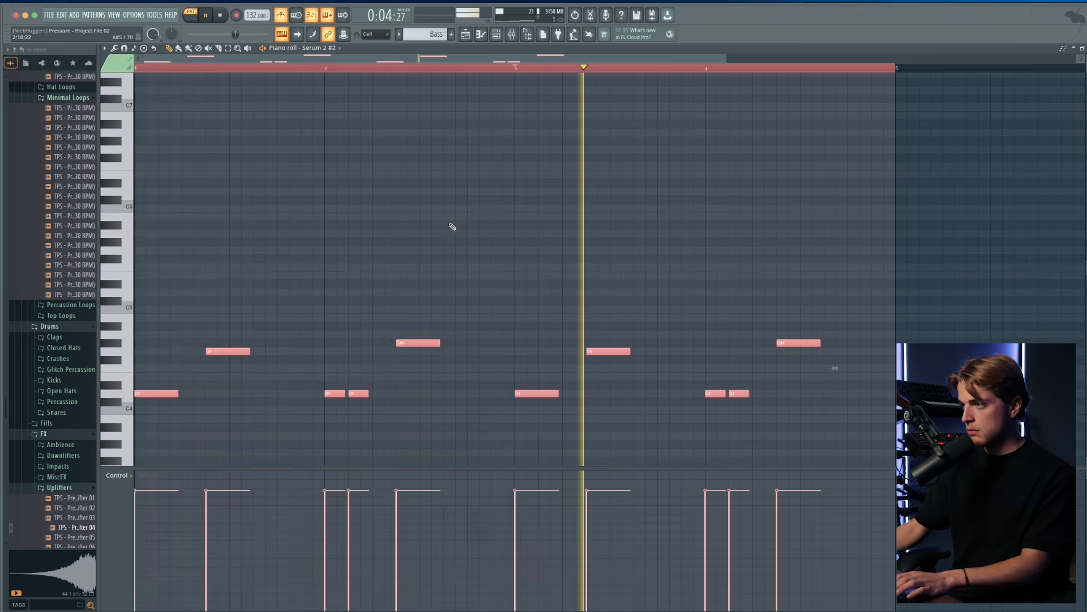
left_click(851, 327)
right_click(860, 327)
key("space")
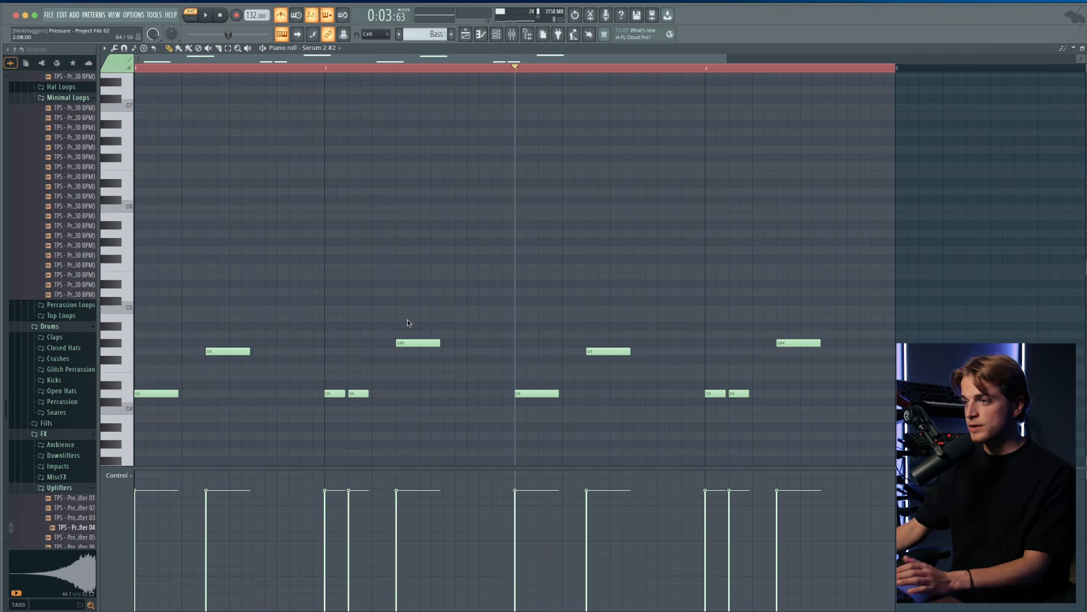
left_click(136, 68)
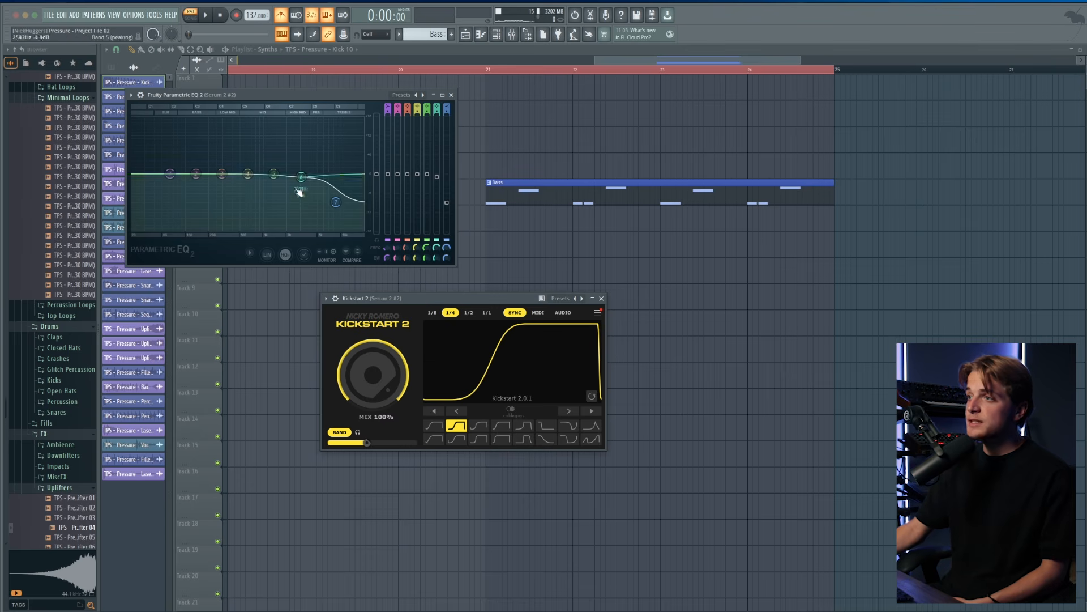
- Examine the bass sound's processing and the full Serum 2 effects chain of the BS - Riot preset, from distortion through both equalizers
left_click(442, 95)
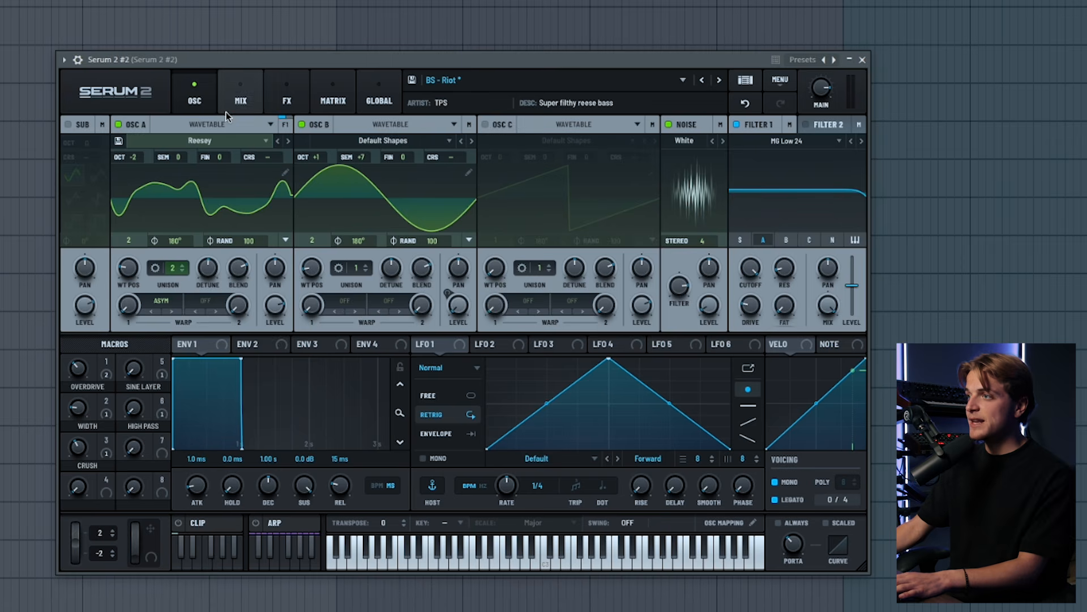
left_click(287, 97)
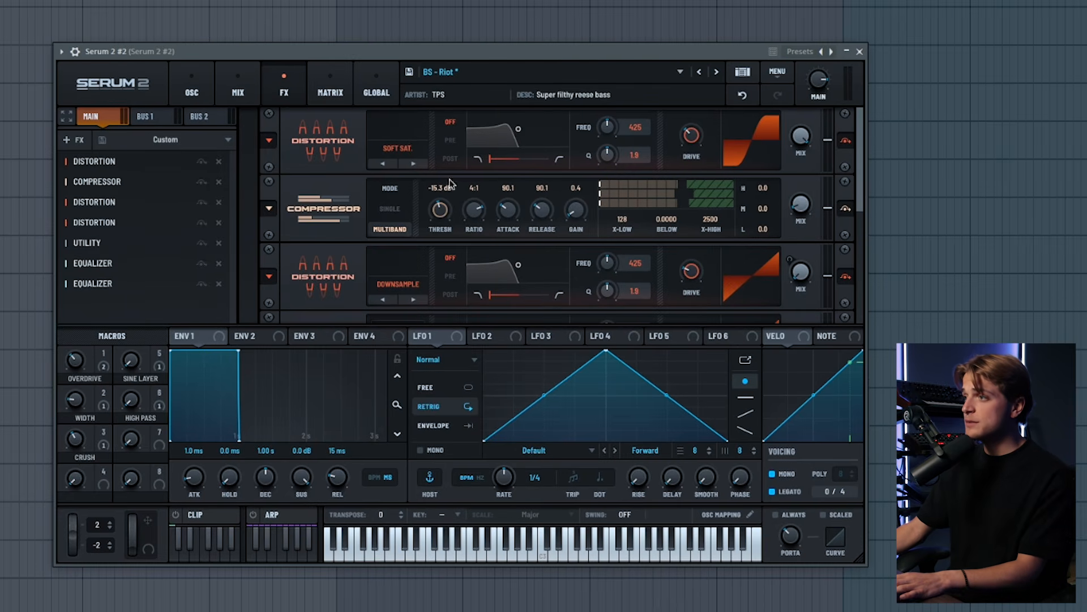
left_click_drag(857, 204, 857, 266)
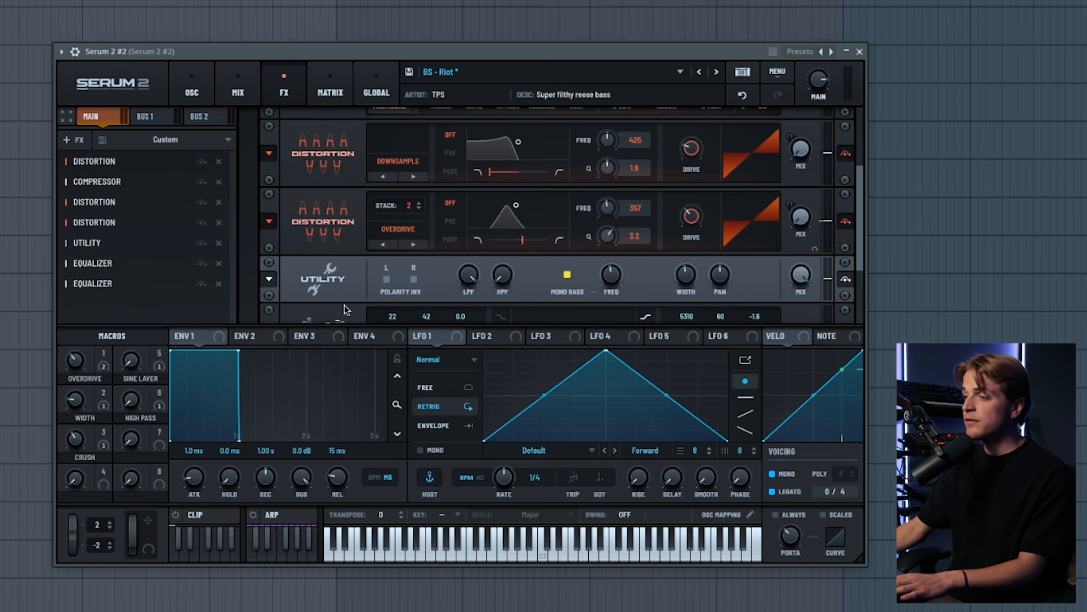
mouse_move(81, 366)
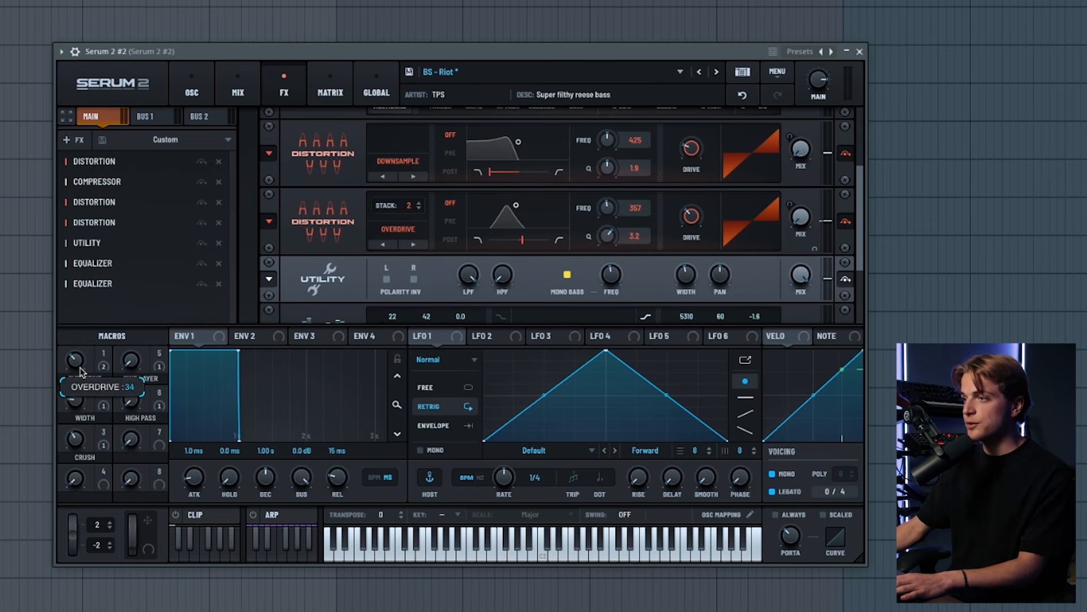
scroll(848, 266, "down", 3)
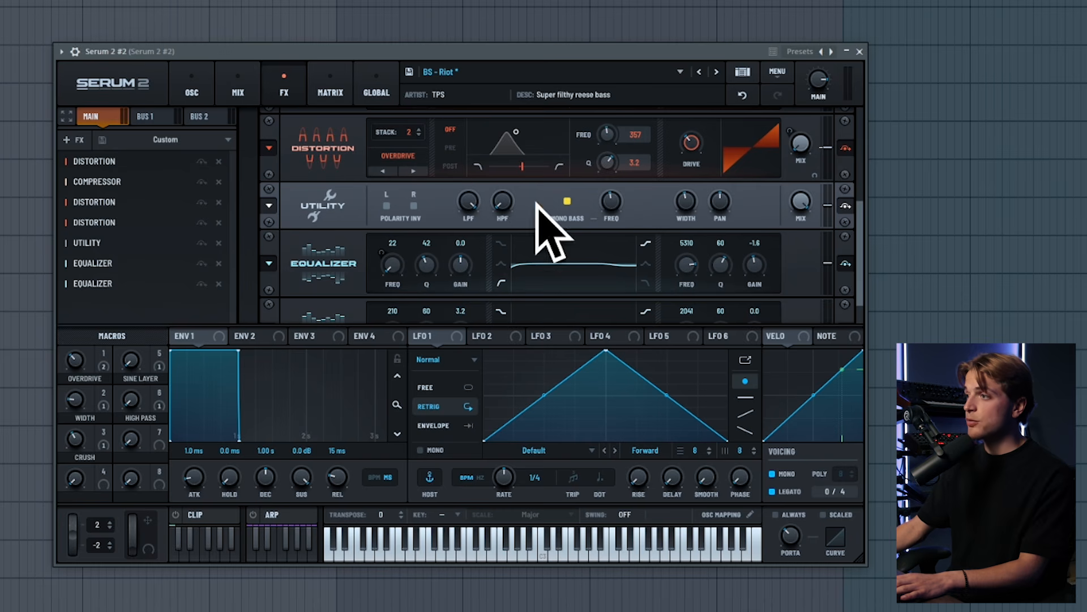
scroll(681, 300, "down", 2)
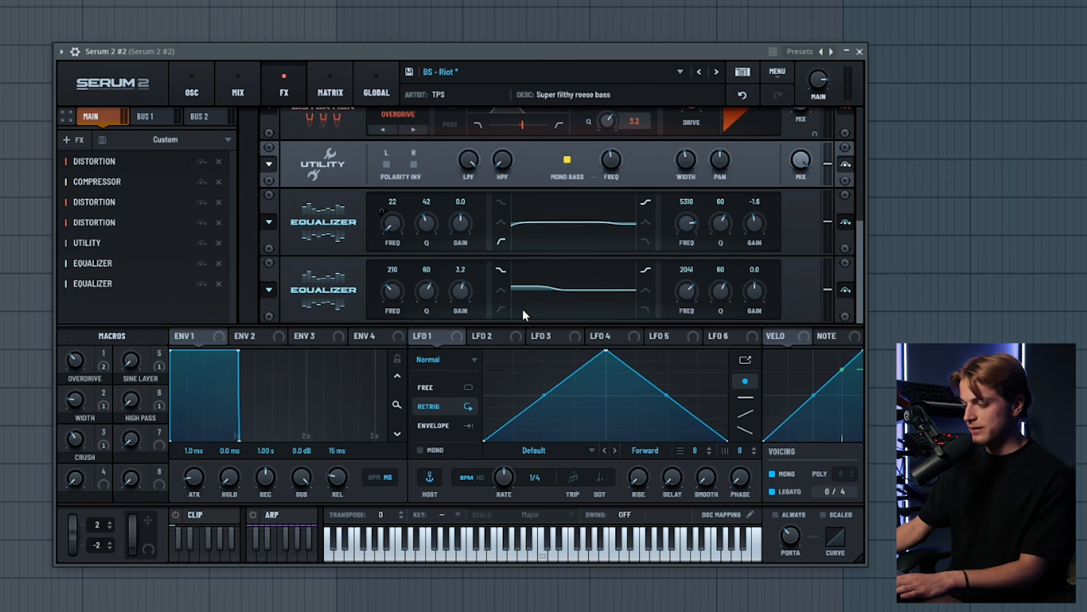
left_click_drag(861, 260, 845, 335)
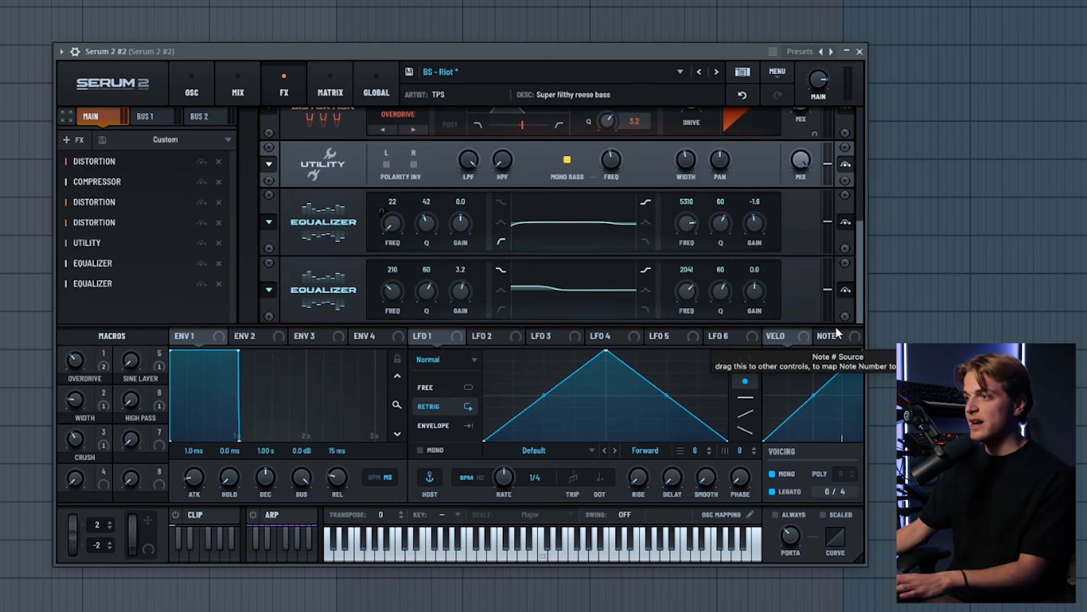
- Audition the bass, close its Serum 2 window and play the Bass pattern together with the kicks in the playlist
key("space")
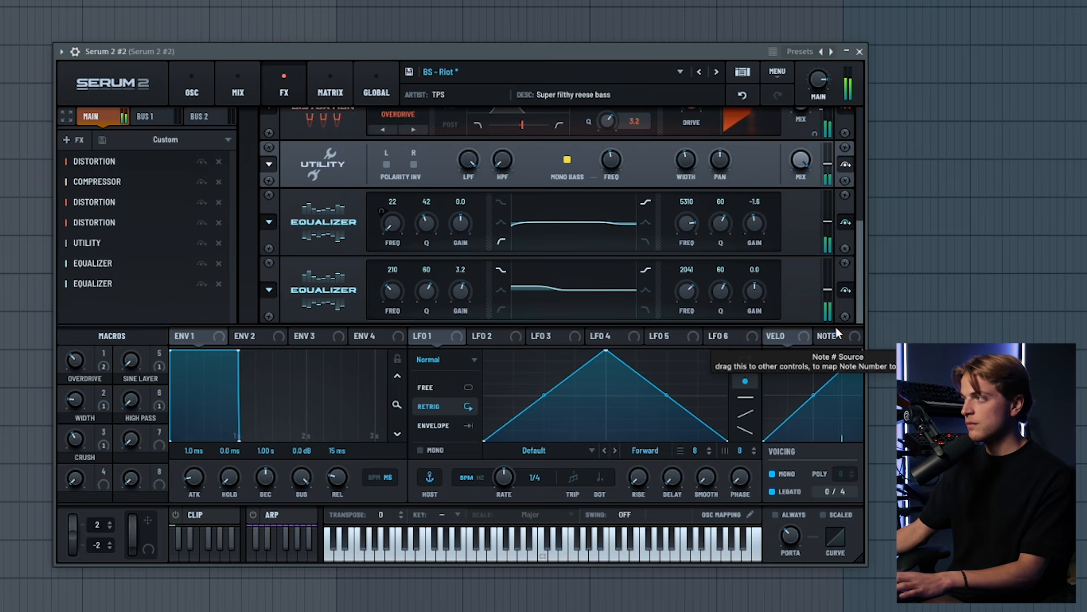
left_click(859, 51)
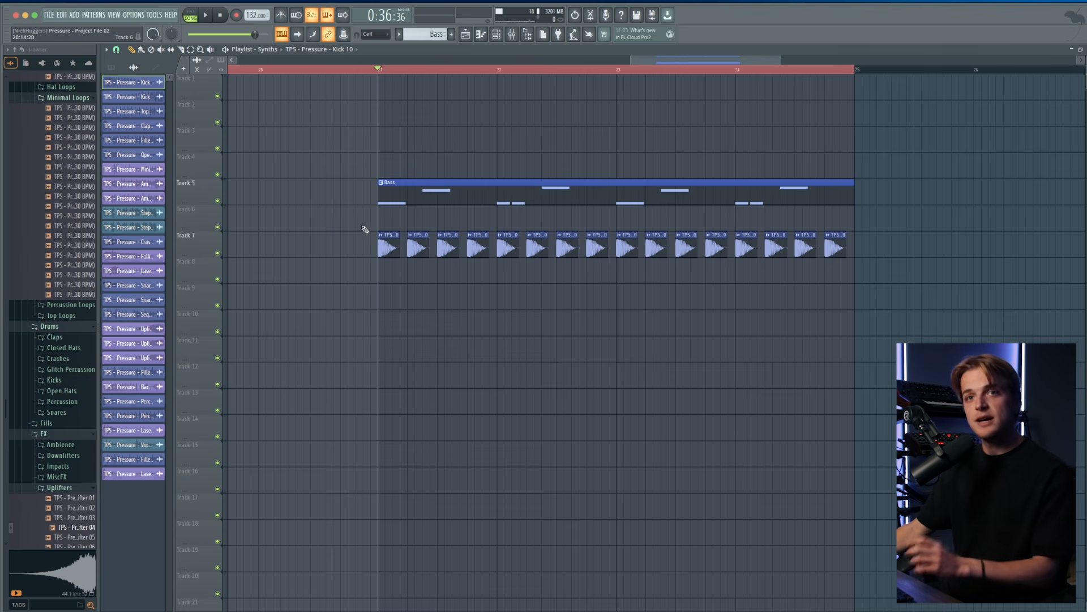
key("space")
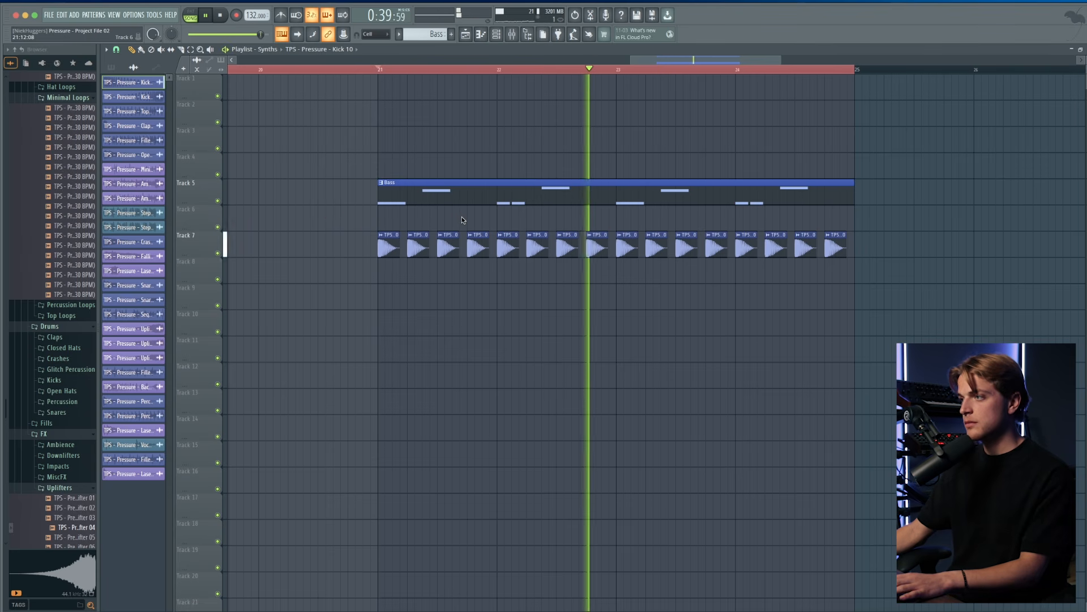
key("space")
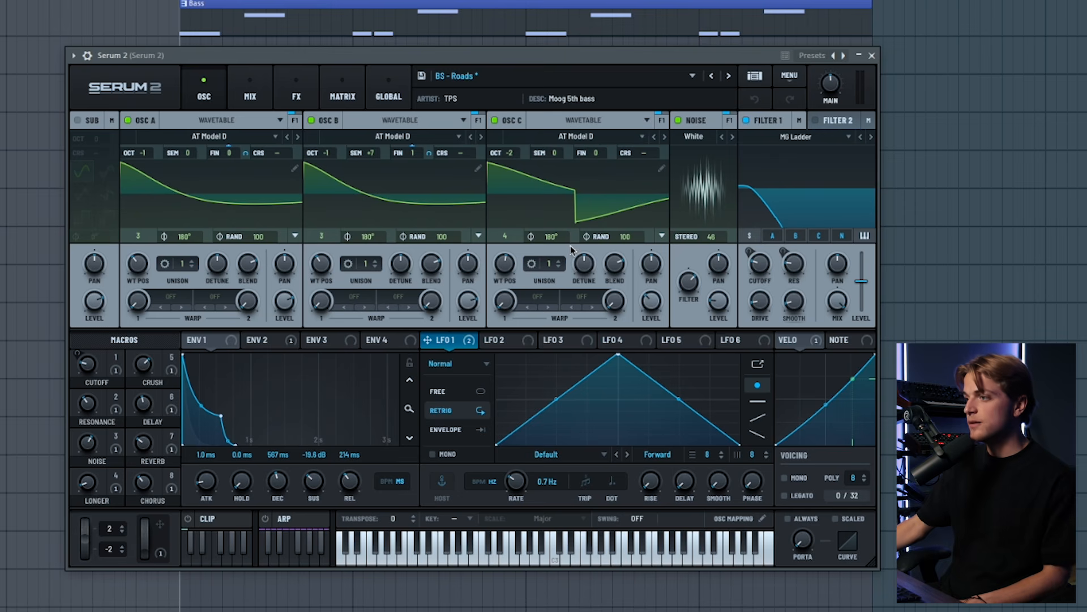
- Examine the BS - Roads preset's Env 1 and Env 2, filter resonance, chorus macro and effects chain down to the high-pass filter
left_click(206, 407)
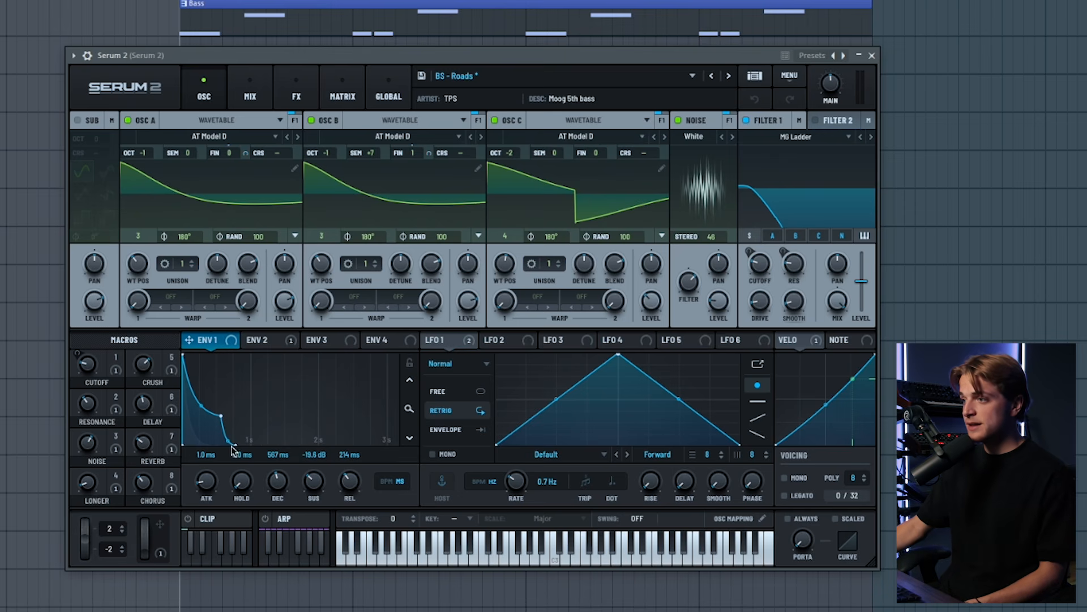
left_click(266, 342)
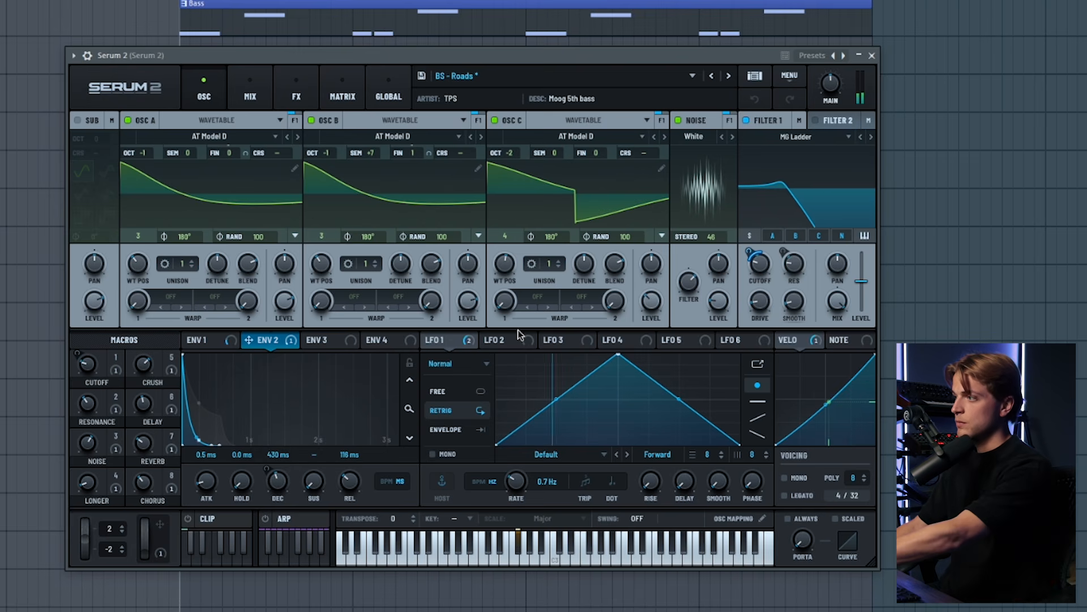
mouse_move(796, 269)
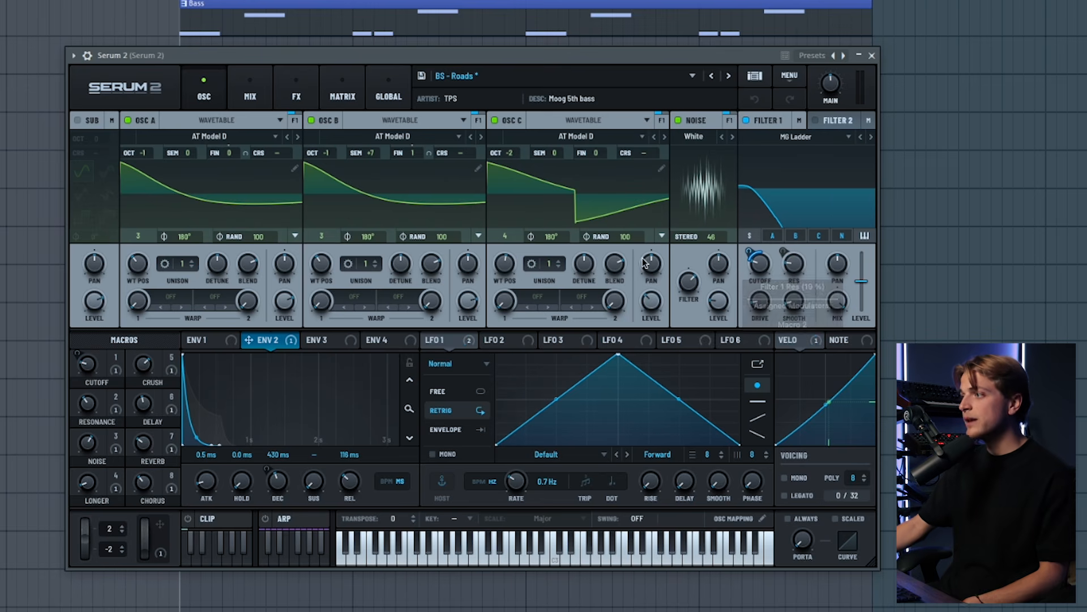
left_click(296, 94)
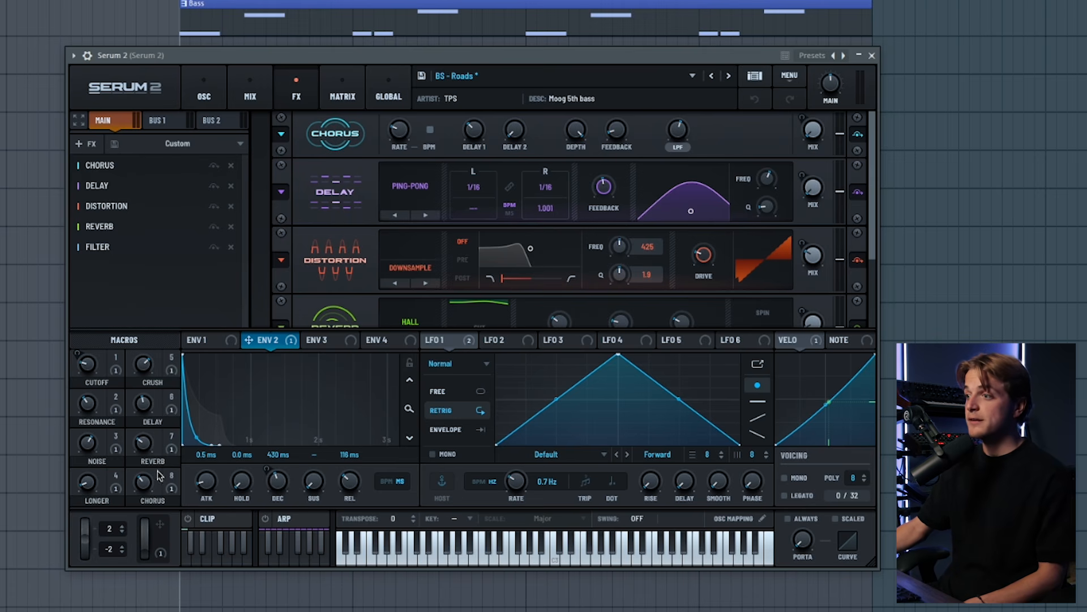
left_click_drag(145, 488, 144, 489)
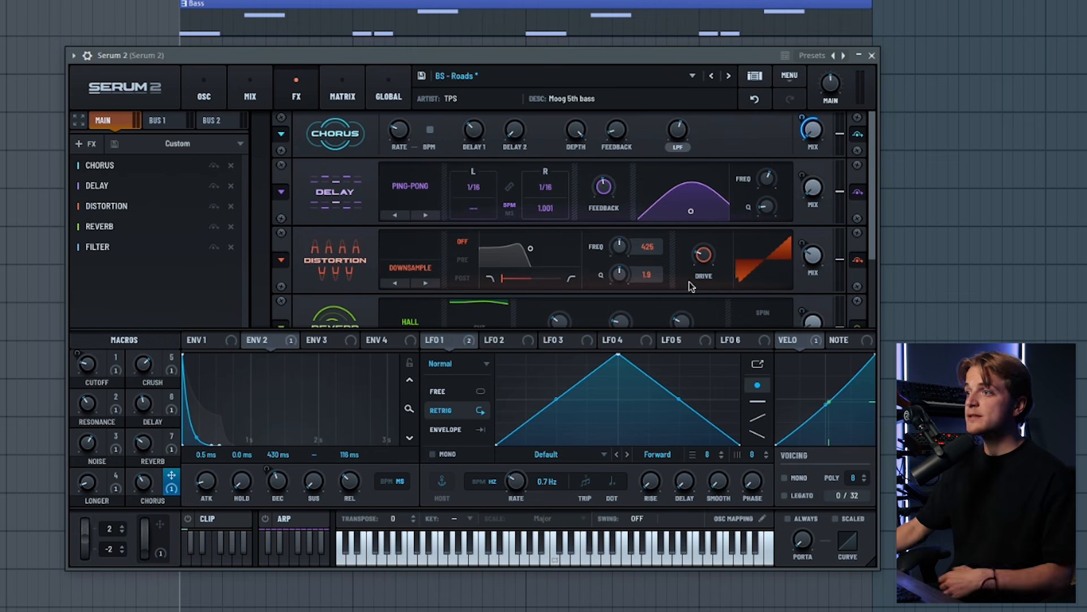
scroll(871, 260, "down", 2)
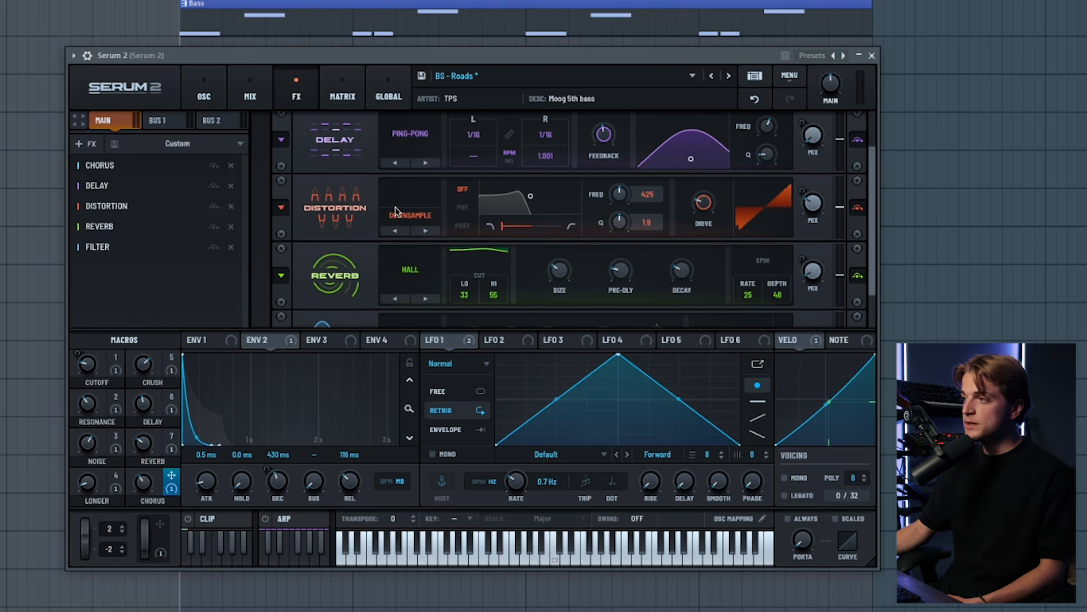
scroll(875, 222, "down", 2)
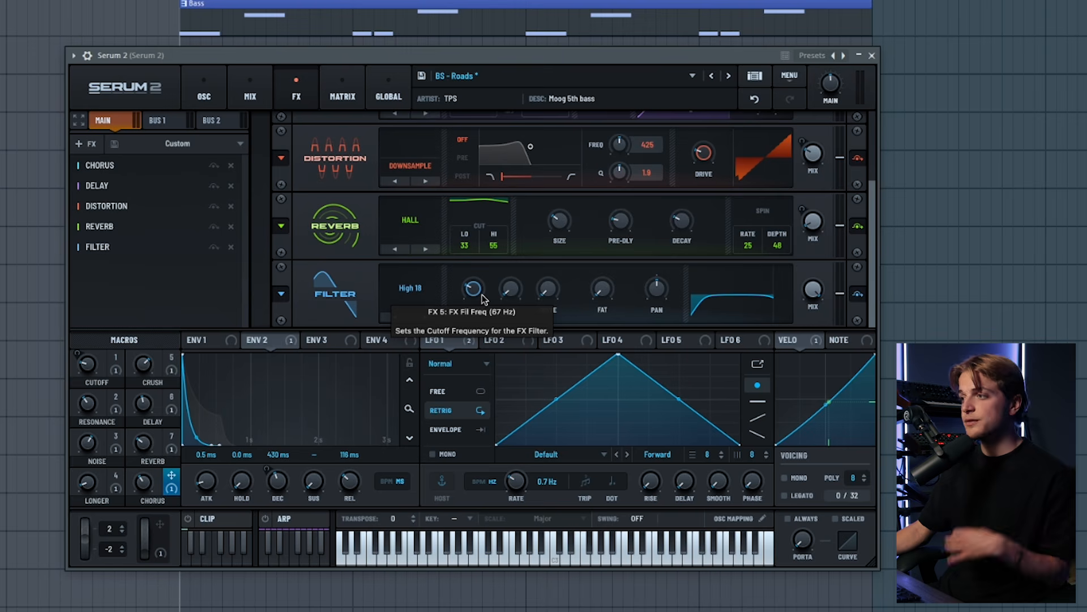
- Review the two Fruity Parametric EQ 2 curves and the Fruity Reeverb 2 wet level on the 5th bass
key("space")
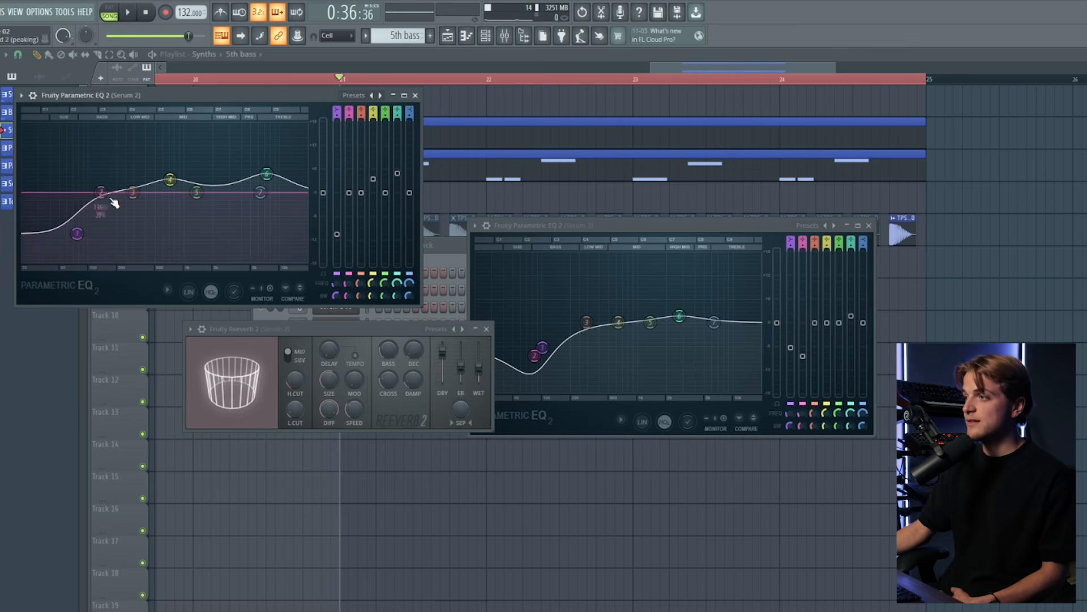
left_click(534, 268)
left_click(332, 335)
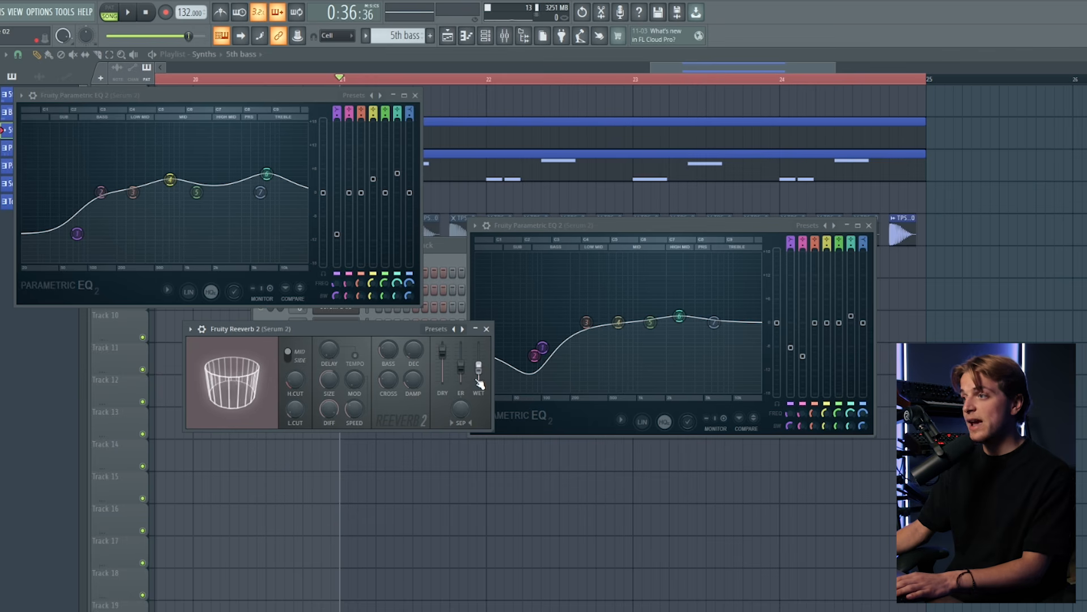
left_click(498, 392)
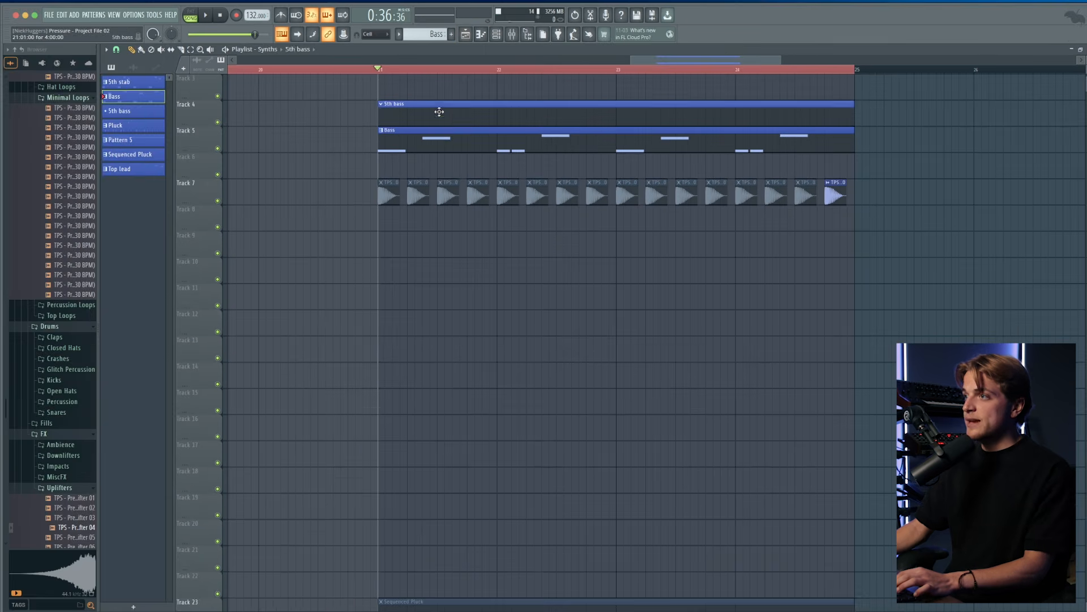
- Paste the copied Bass notes into the 5th bass pattern's piano roll, play them and clear the selection
double_click(439, 120)
key("ctrl+v")
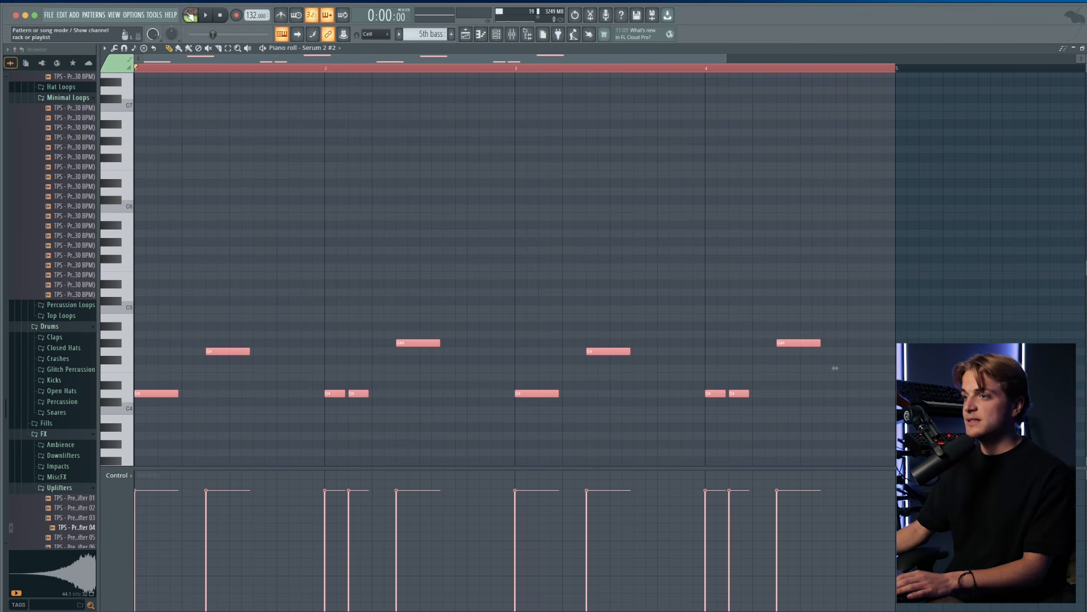
key("space")
key("ctrl+d")
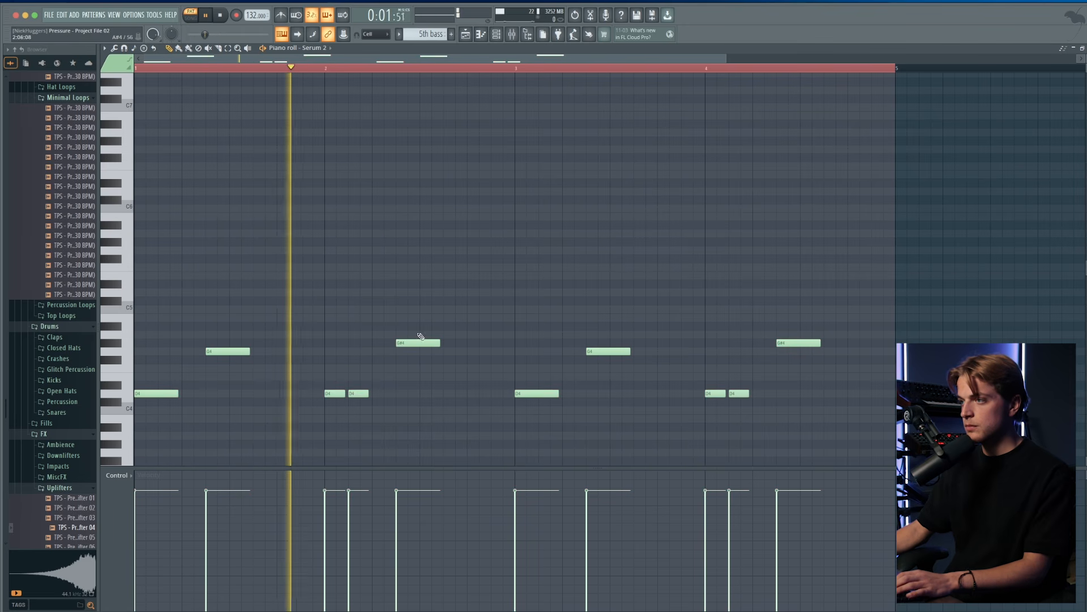
- Audition the 5th bass pattern from its start, and play it again from bar 2
key("space")
key("space")
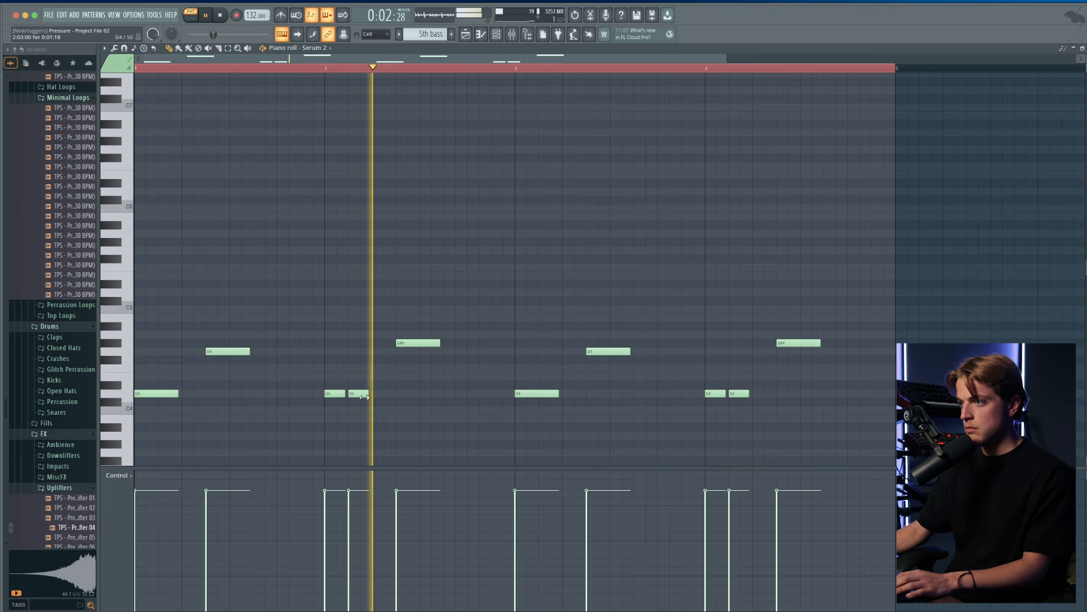
key("space")
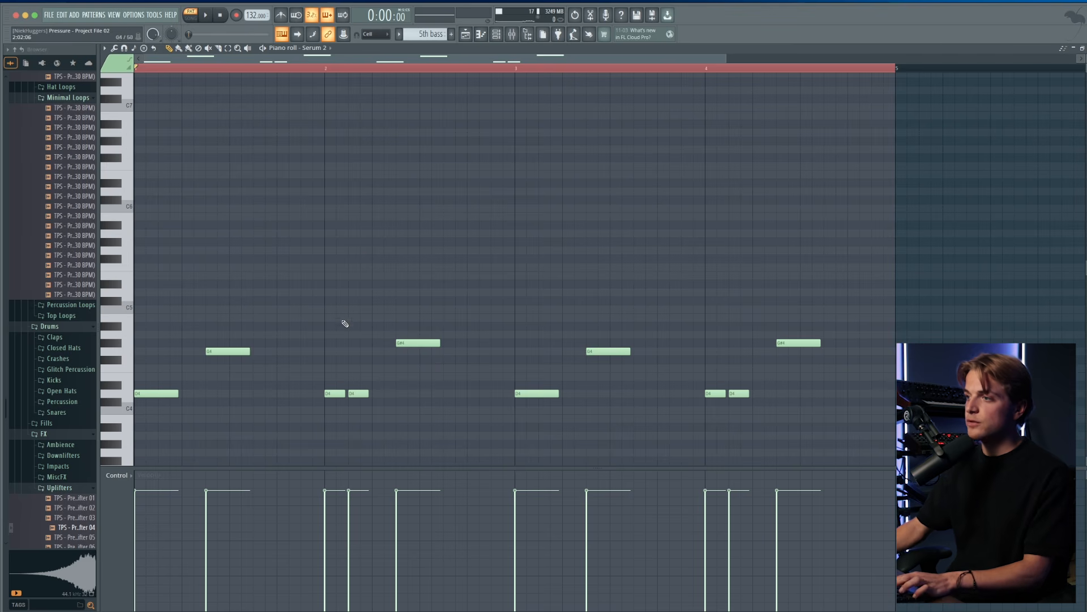
left_click_drag(328, 313, 167, 443)
left_click(270, 381, "ctrl")
left_click(331, 68)
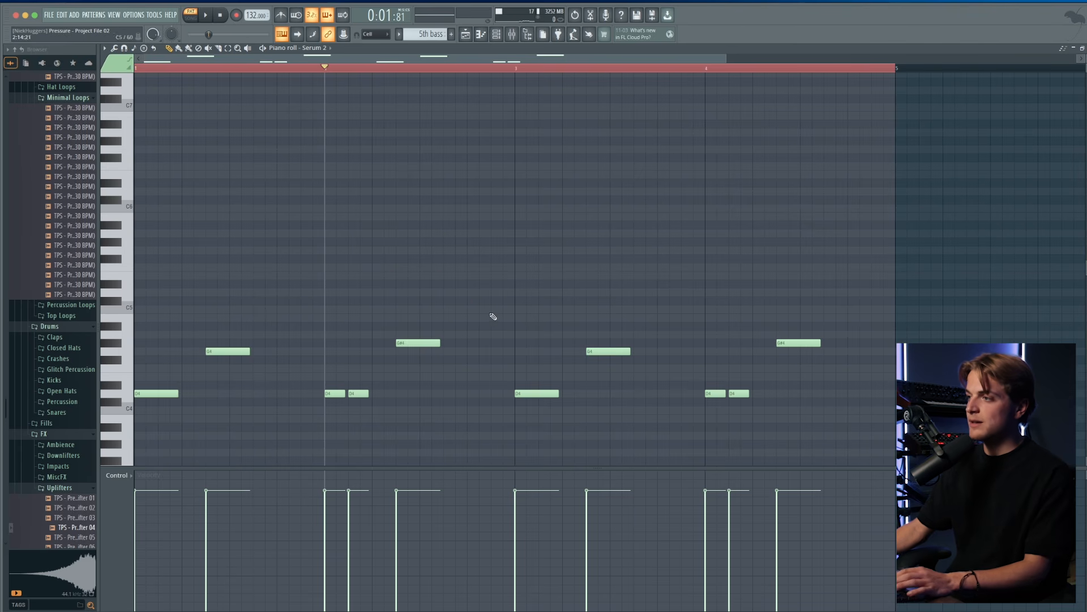
key("space")
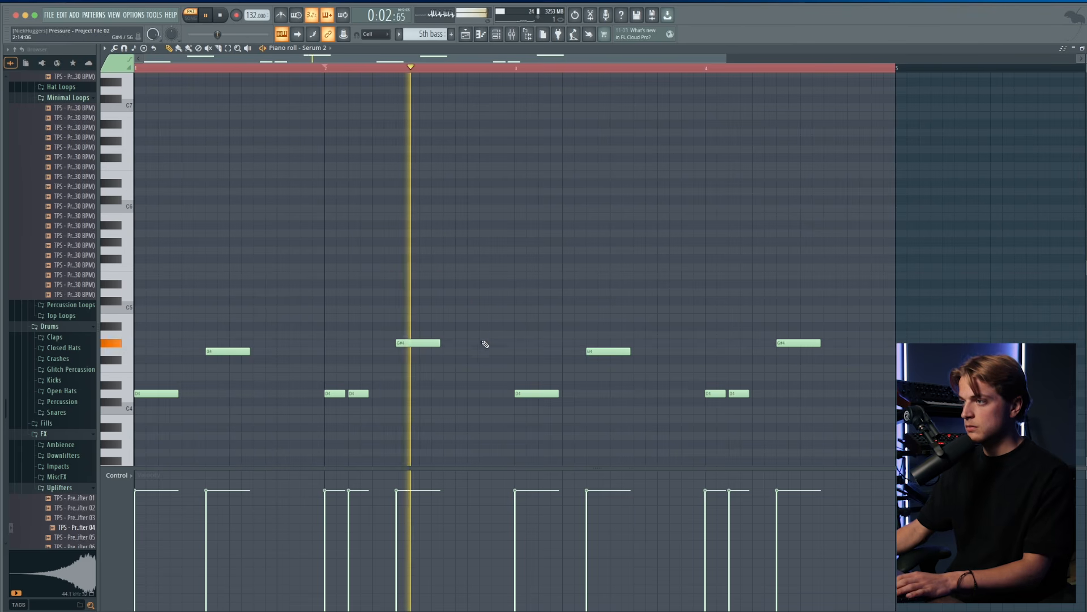
- Add two short notes, A#4 and D5, at the end of bar 2 in the 5th bass pattern and play it
left_click(499, 342)
left_click_drag(499, 340, 507, 296)
key("space")
double_click(508, 300)
key("space")
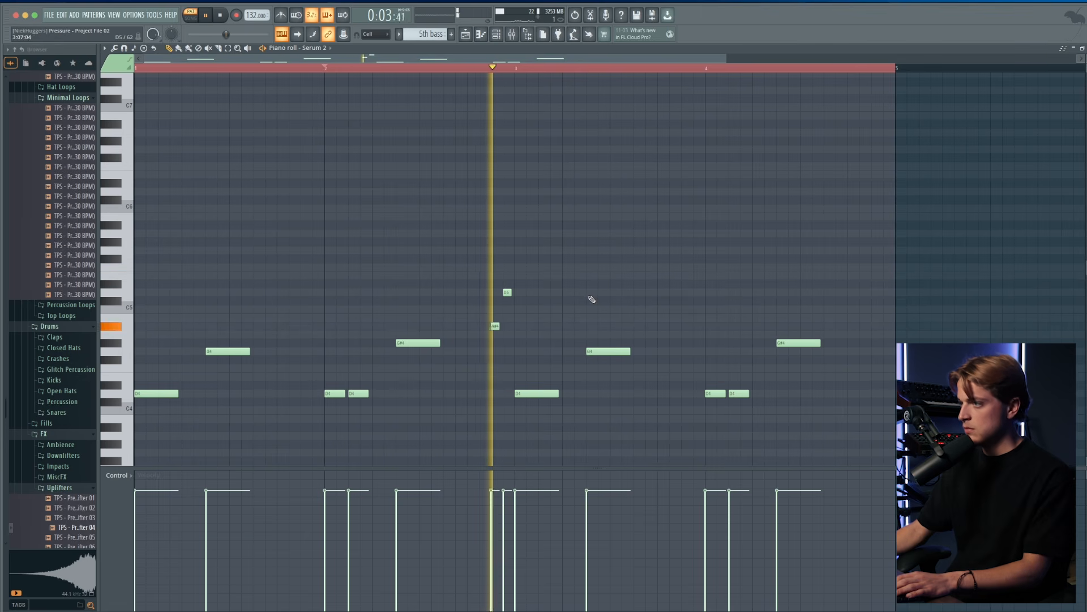
- Lower the short A#4 note to A4, place C#5 and D5 notes at the end of bar 4 and audition the pattern
key("space")
key("space")
mouse_move(495, 327)
left_mouse_down()
mouse_move(486, 336)
mouse_move(500, 338)
left_mouse_up()
key("space")
key("space")
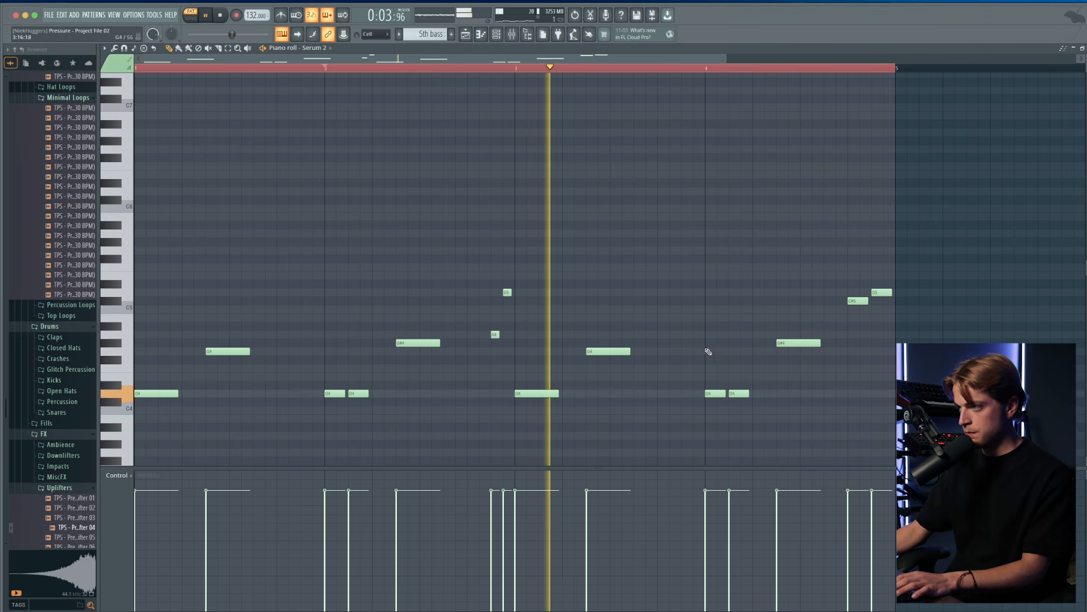
key("space")
key("space")
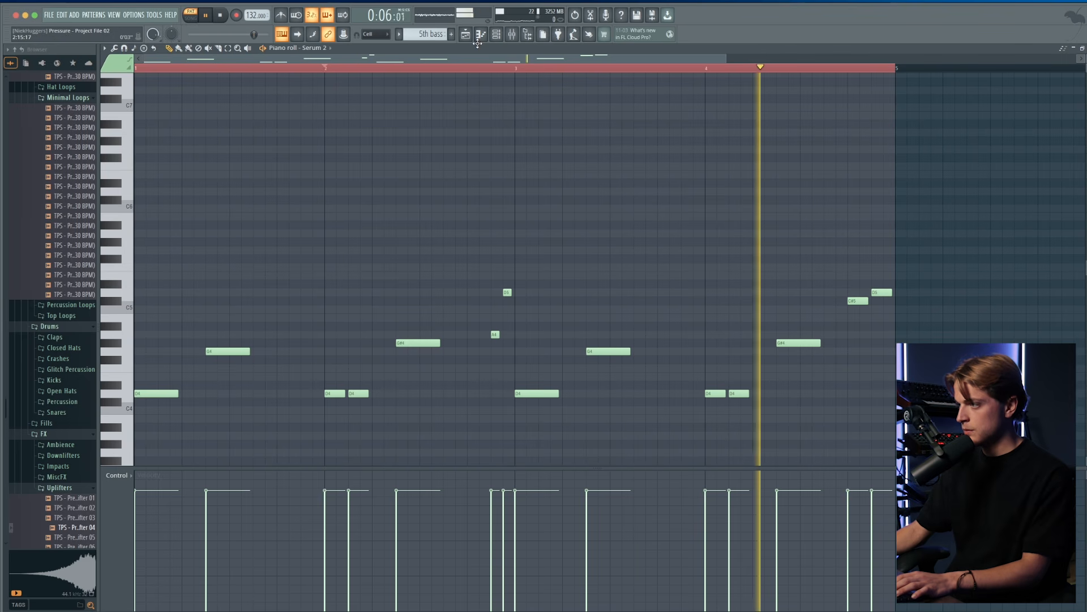
- Unmute the audio clips on Track 7 of the playlist and play bars 21 to 25 with both bass patterns
key("space")
key("F5")
scroll(412, 126, "up", 1)
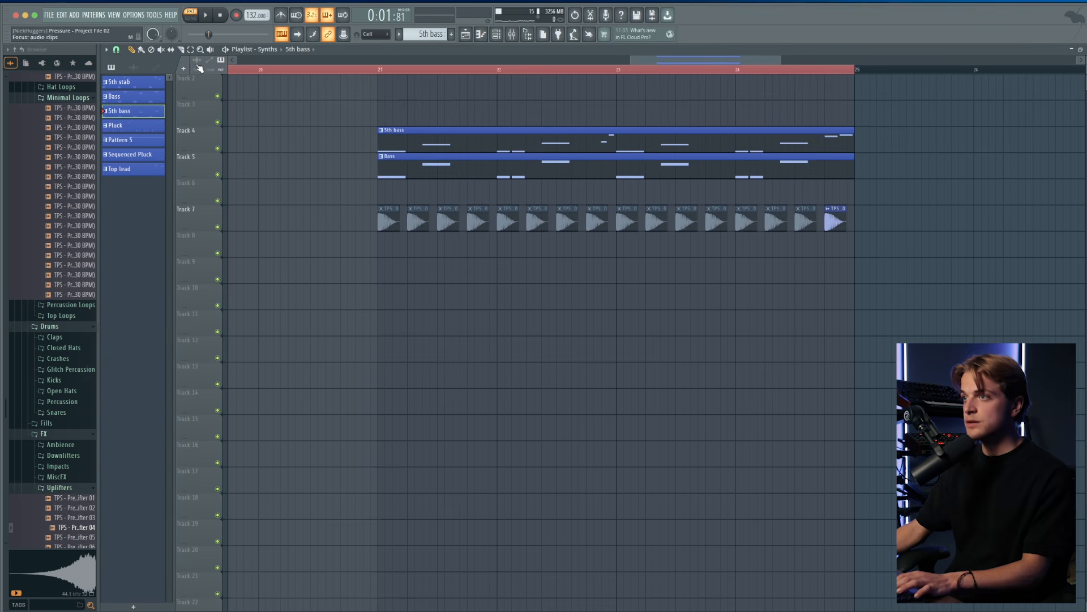
left_click_drag(529, 225, 771, 225)
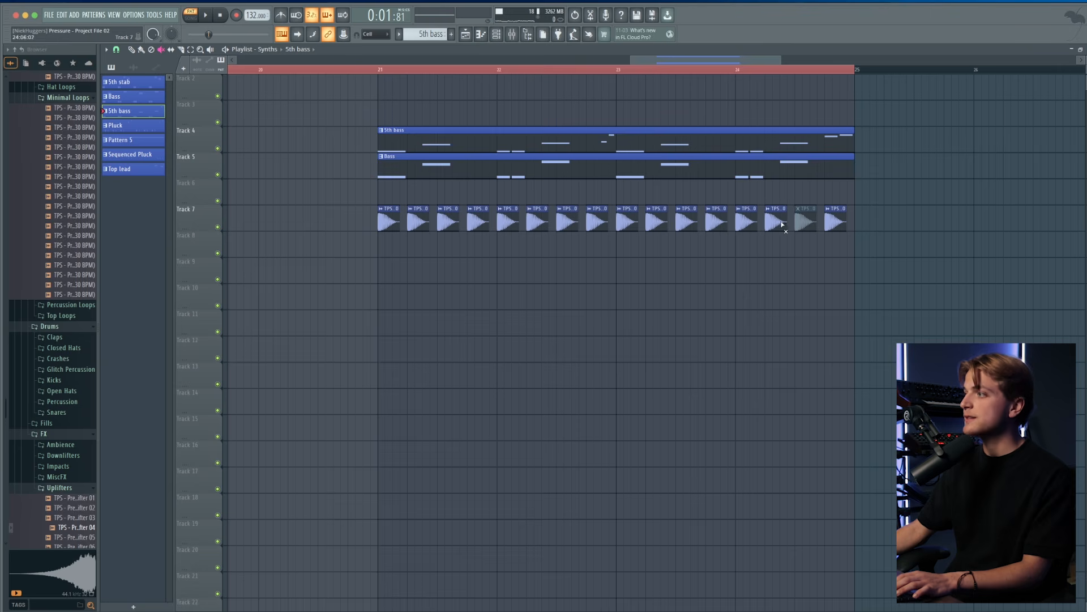
left_click_drag(378, 69, 811, 127)
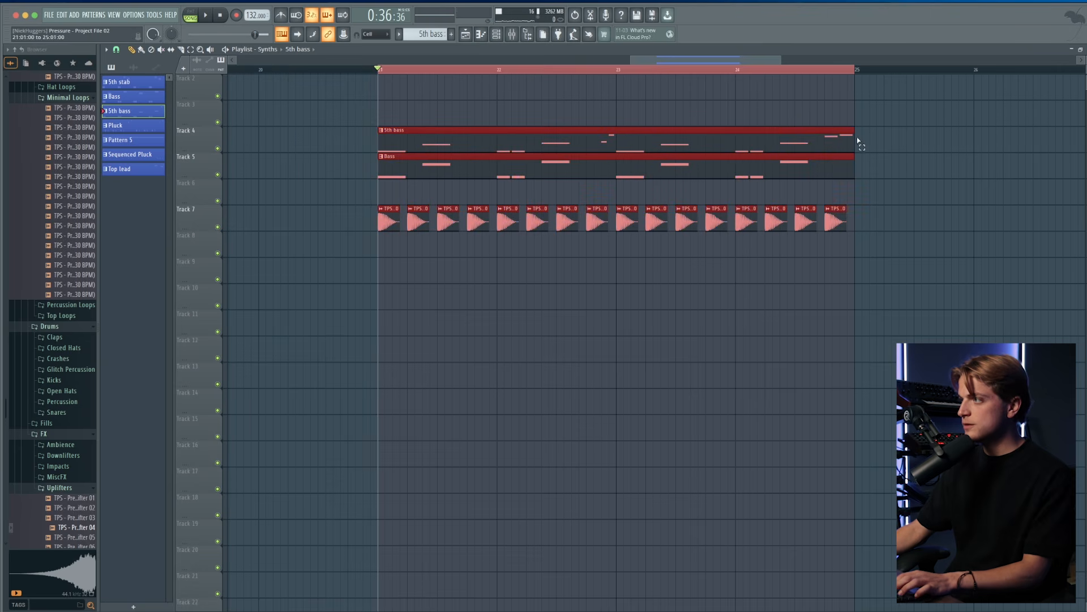
key("space")
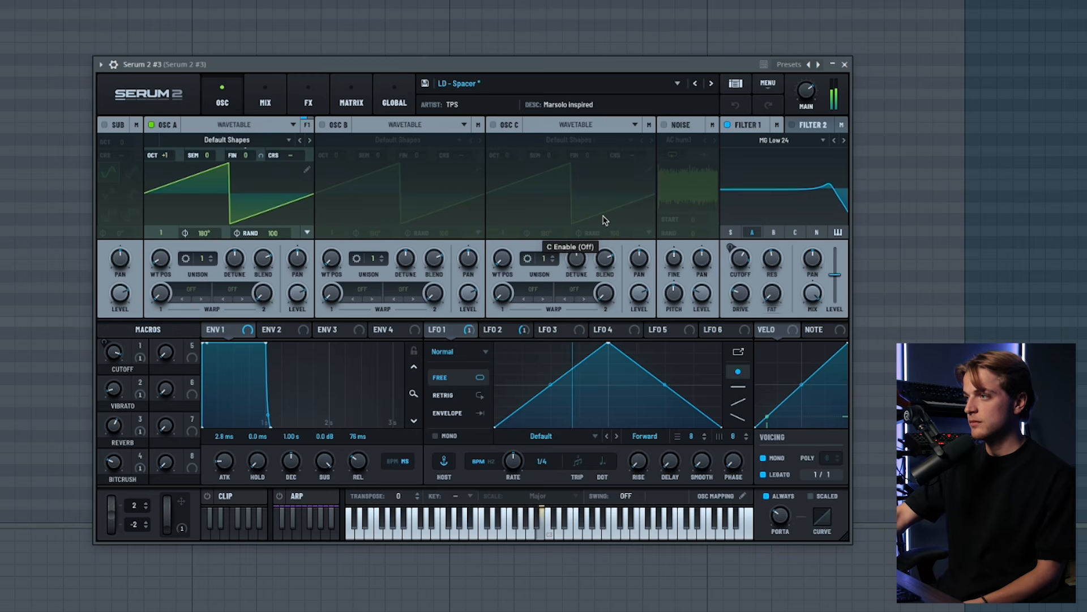
- Examine the LD - Spacer preset's effects chain from the filter down to the reverb, and close the plugin and mixer
left_click(308, 97)
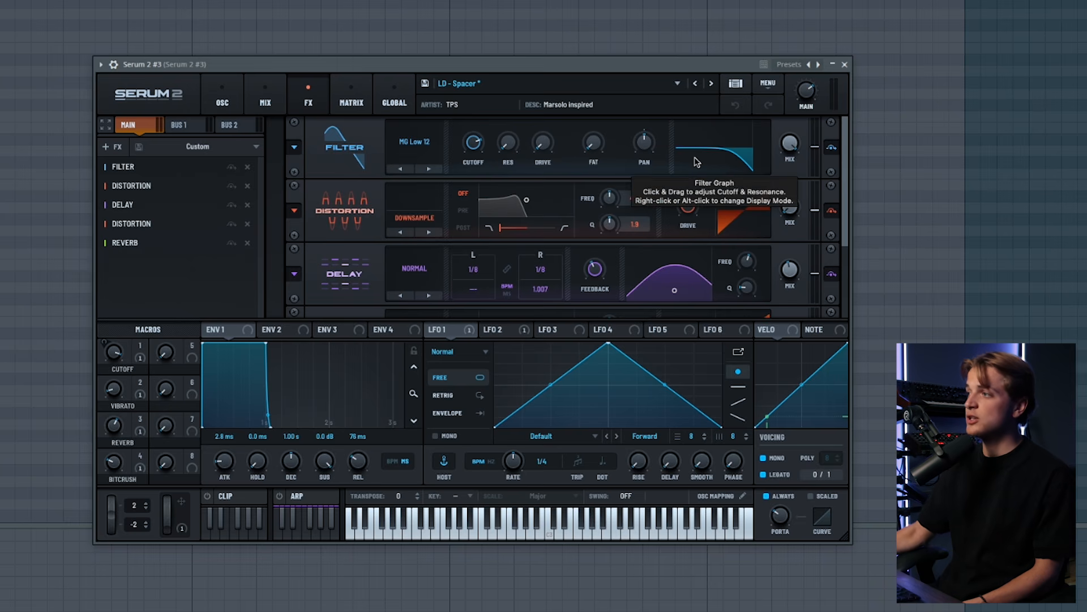
scroll(848, 198, "down", 1)
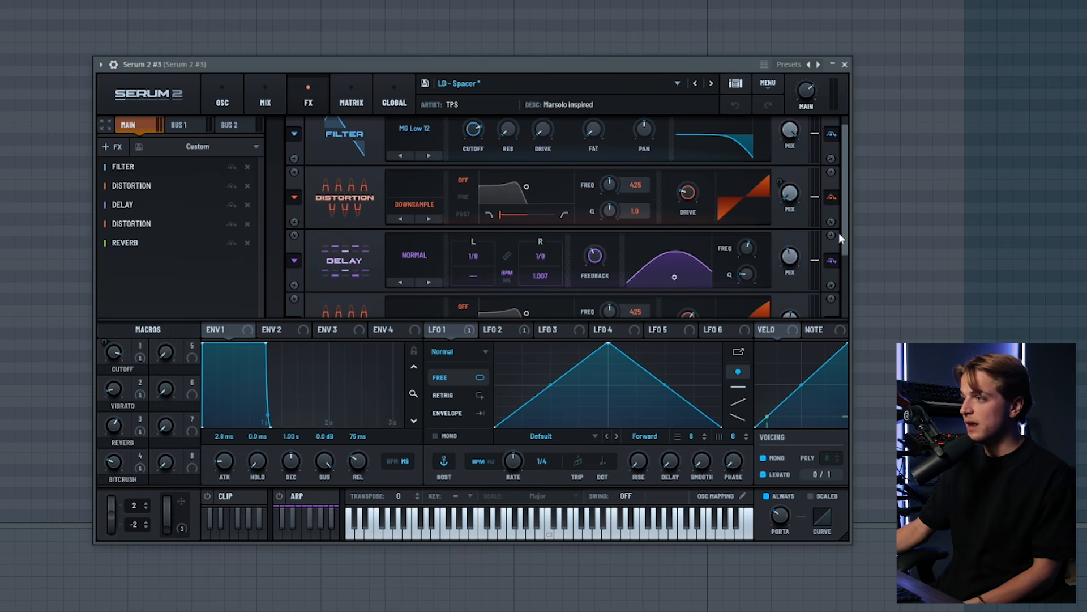
scroll(841, 254, "down", 2)
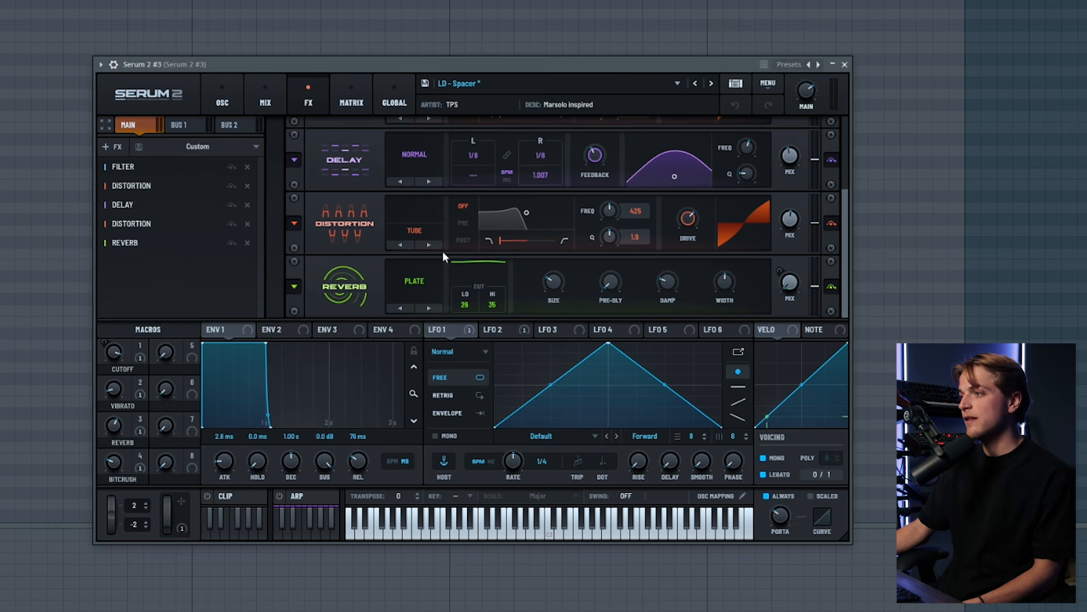
left_click(844, 64)
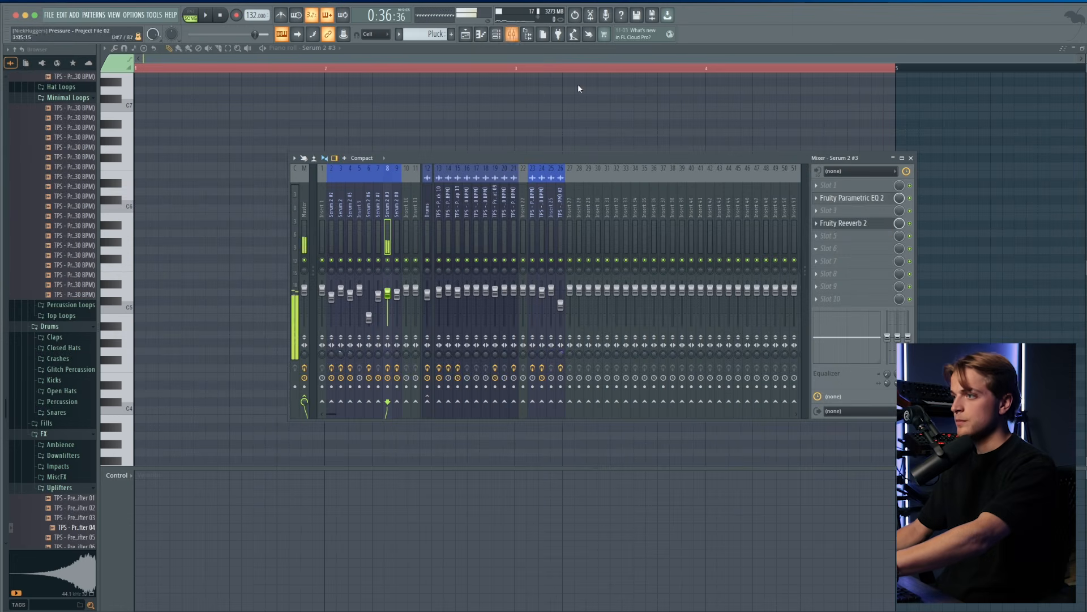
key("F9")
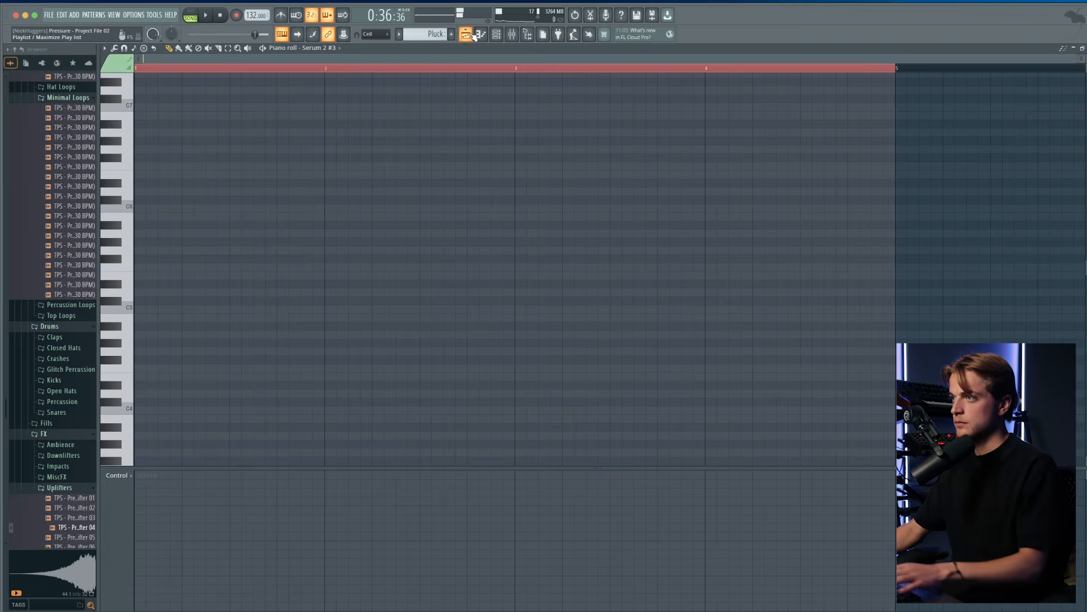
- Lay out the Pluck pattern clip on Track 3 from bar 21 to bar 25 and open its piano roll
key("F5")
left_click_drag(815, 155, 853, 163)
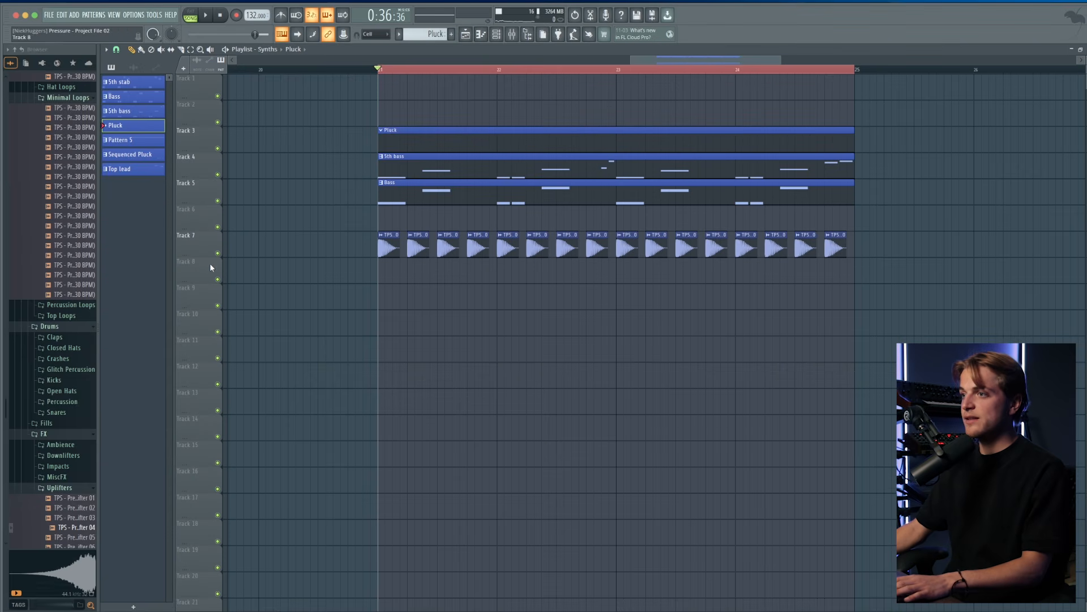
double_click(465, 145)
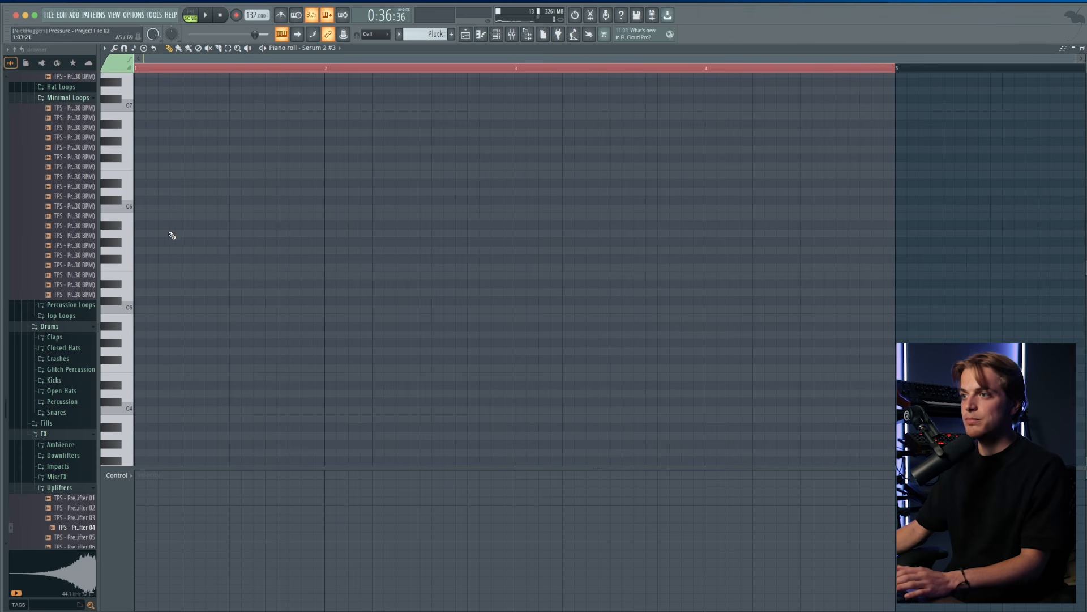
- Draw a rhythm of four D5 notes in bar 1 of the Pluck pattern and duplicate it into bar 2
left_click(148, 233)
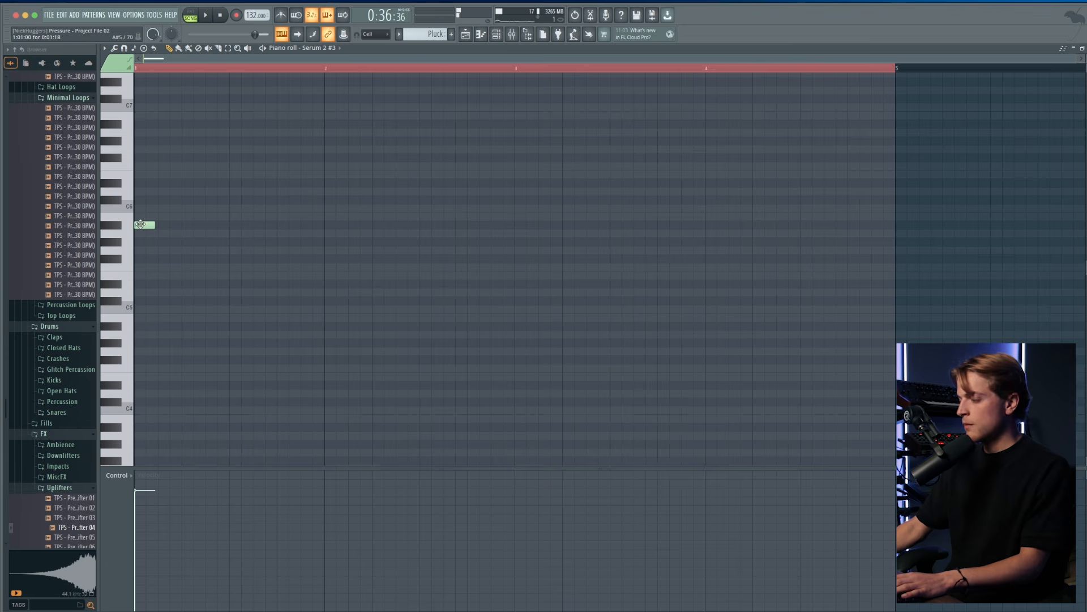
key("space")
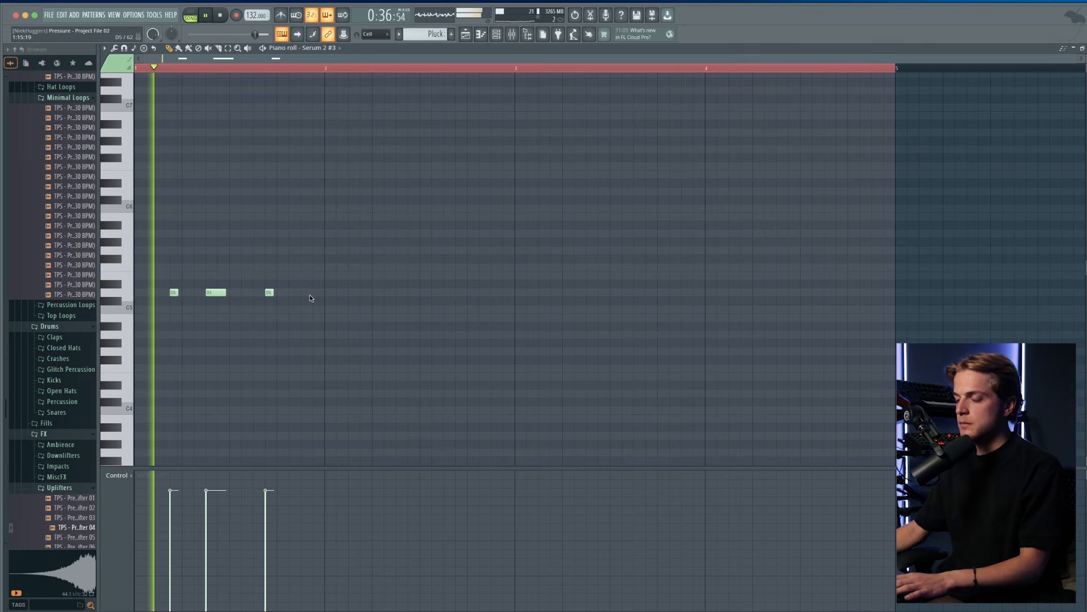
left_click(305, 293)
key("space")
key("space")
key("ctrl+b")
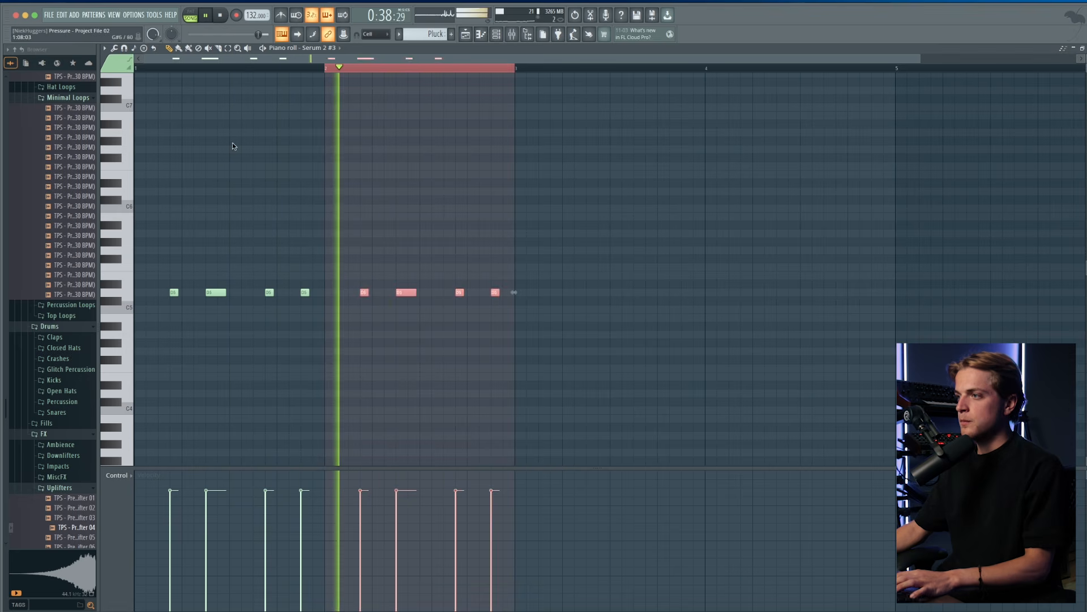
- Lengthen the third note of bar 2 up to the last note and duplicate both bars into bars 3 and 4
left_click_drag(464, 292, 491, 293)
key("ctrl+a")
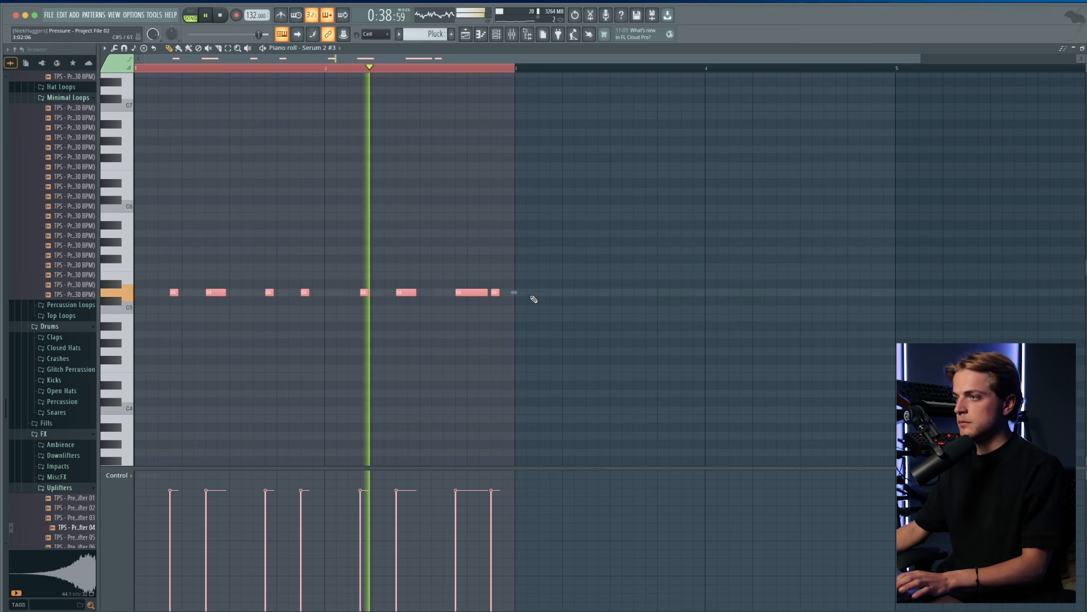
key("ctrl+d")
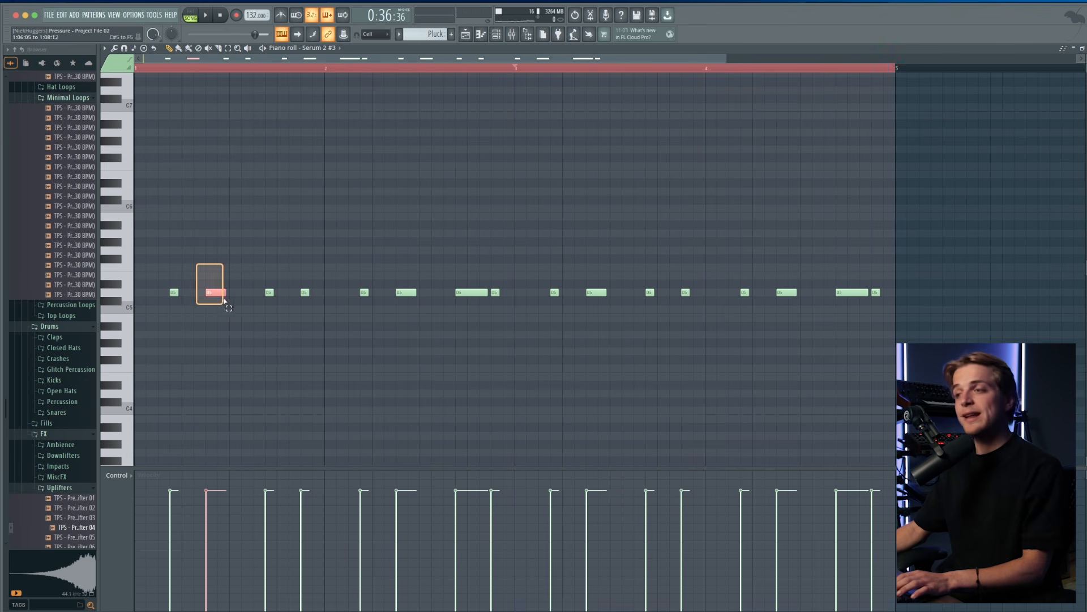
left_click_drag(224, 300, 225, 301)
left_click(239, 309)
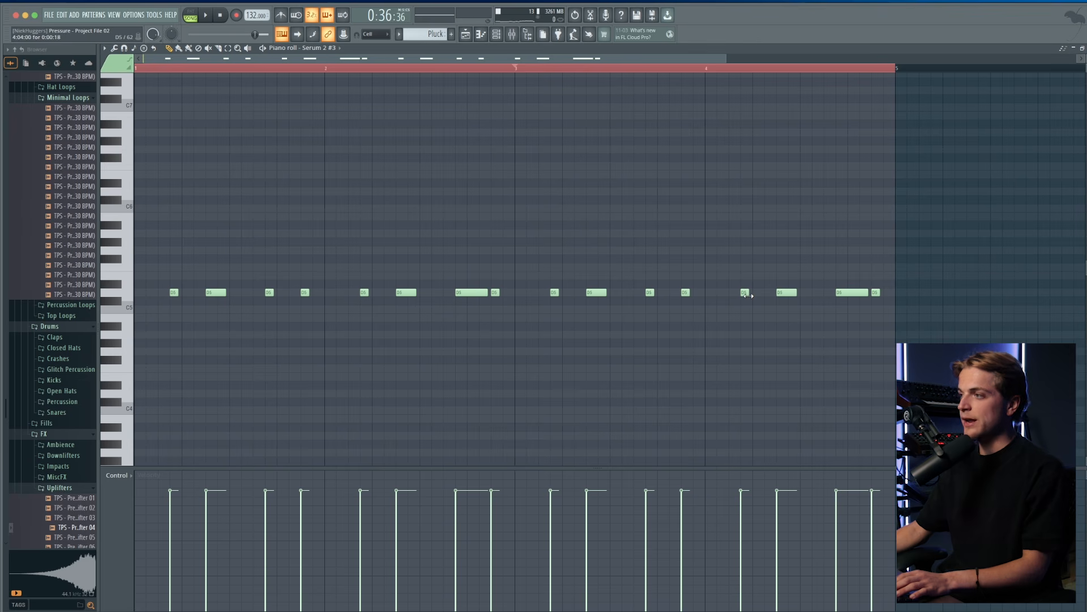
key("ctrl+a")
left_click(422, 353)
- Lengthen the first note of bar 4, shorten the second, add a short D5 after it and play the pattern
left_click_drag(748, 292, 786, 293)
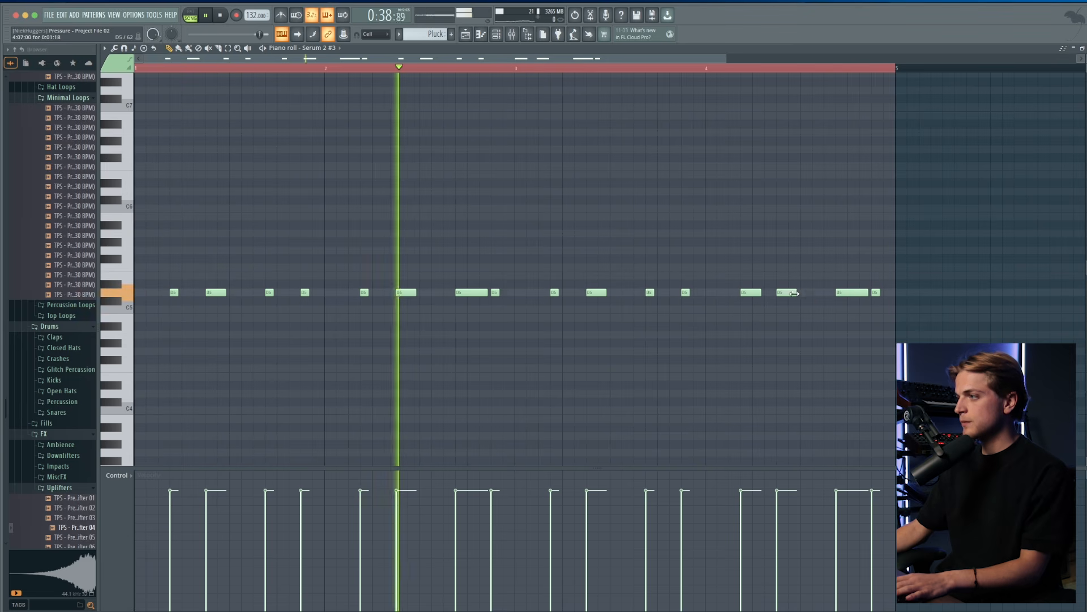
left_click(805, 293)
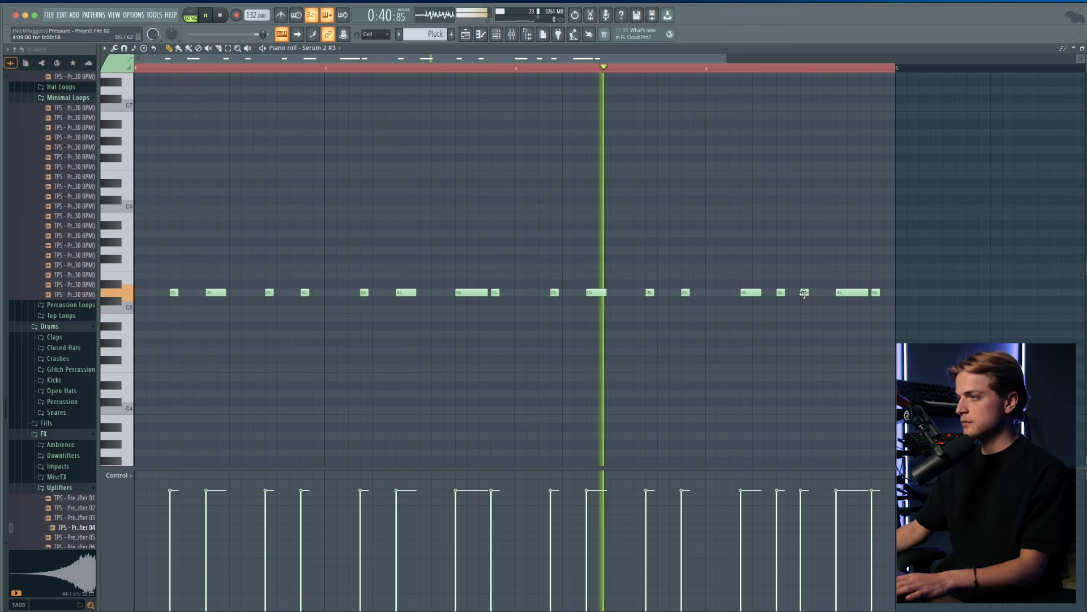
key("space")
key("space")
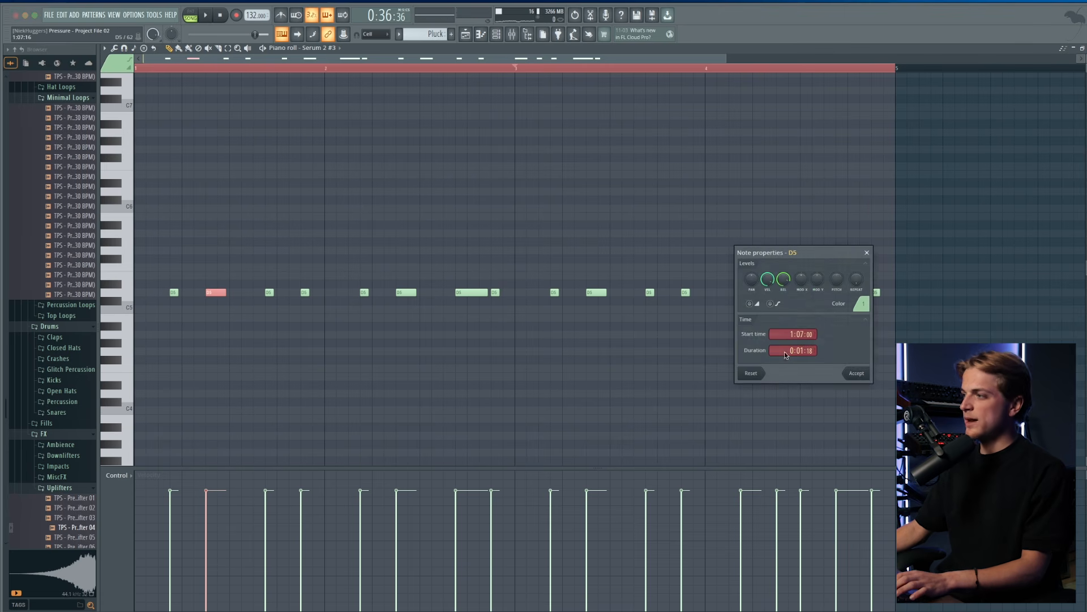
- Return the raised bar 1 note to D5 and move the last two notes of bars 2 and 4 to G5 and A5
left_click(851, 376)
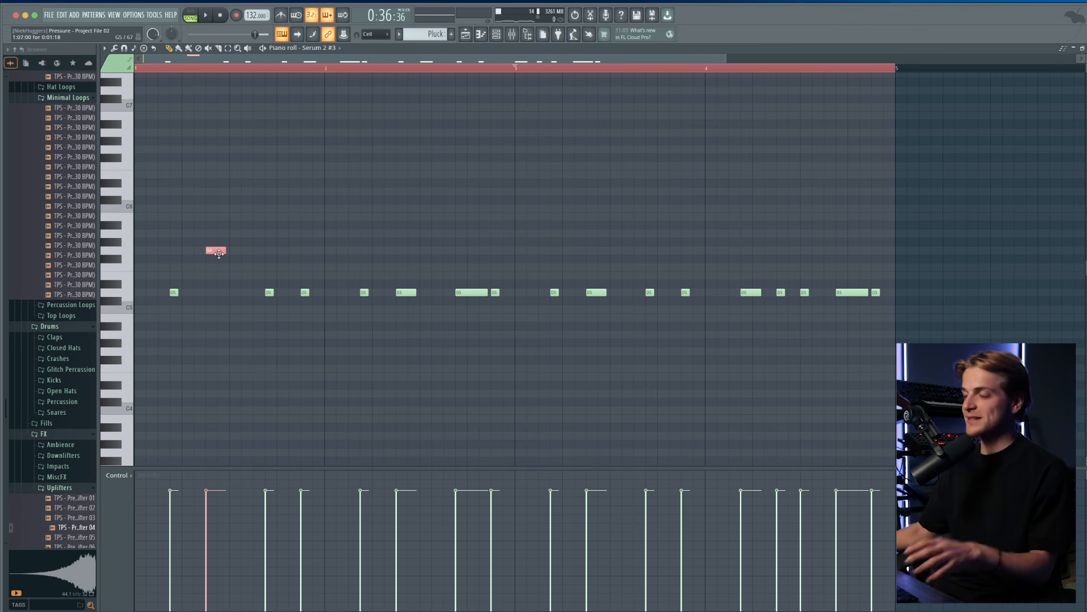
left_click_drag(215, 253, 214, 295)
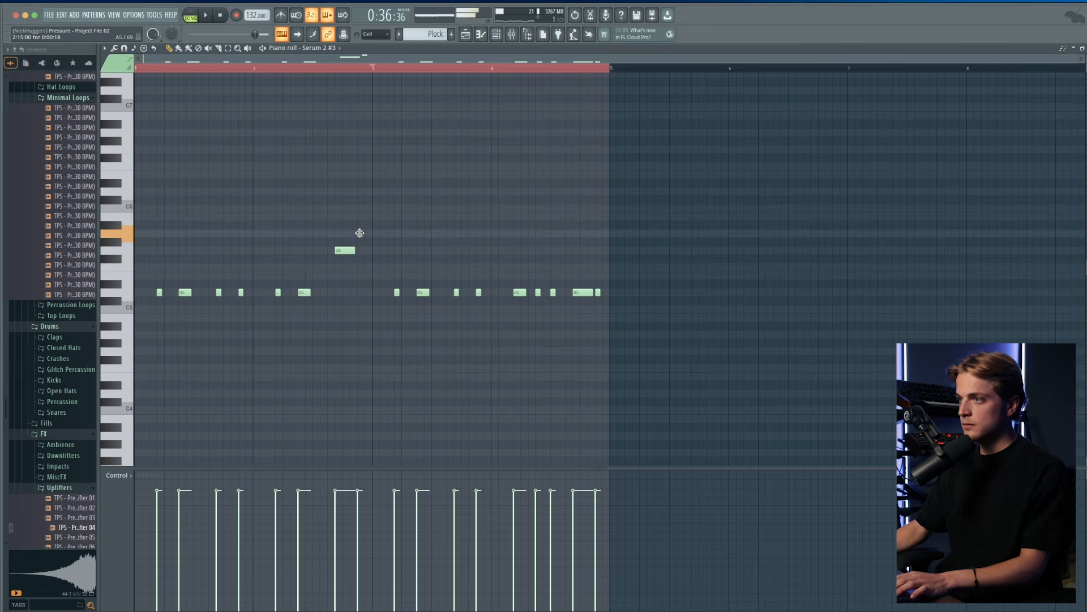
left_click(359, 232)
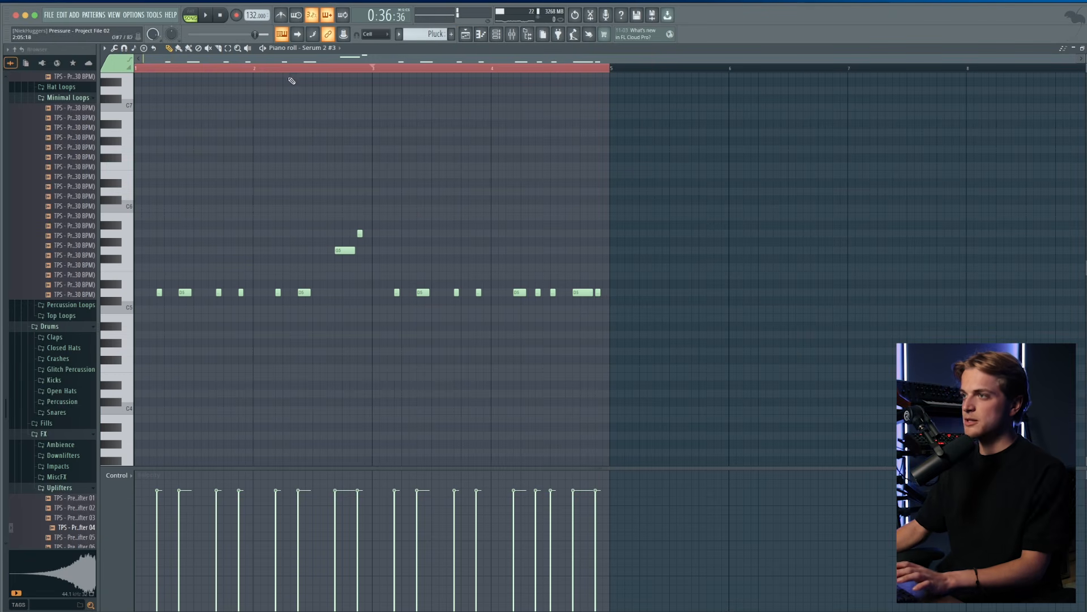
key("space")
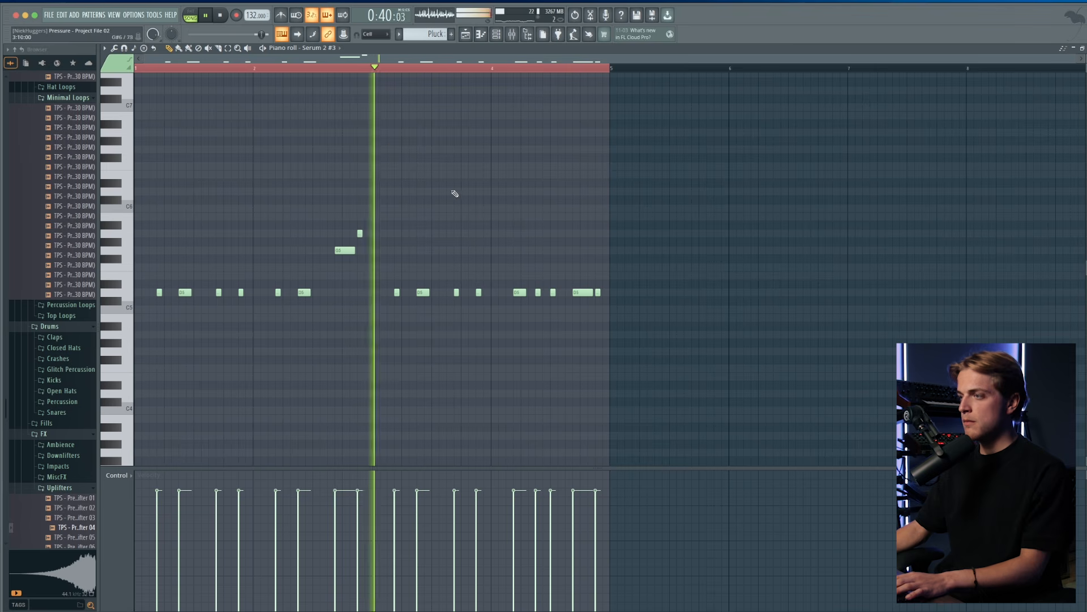
left_click_drag(575, 292, 575, 250)
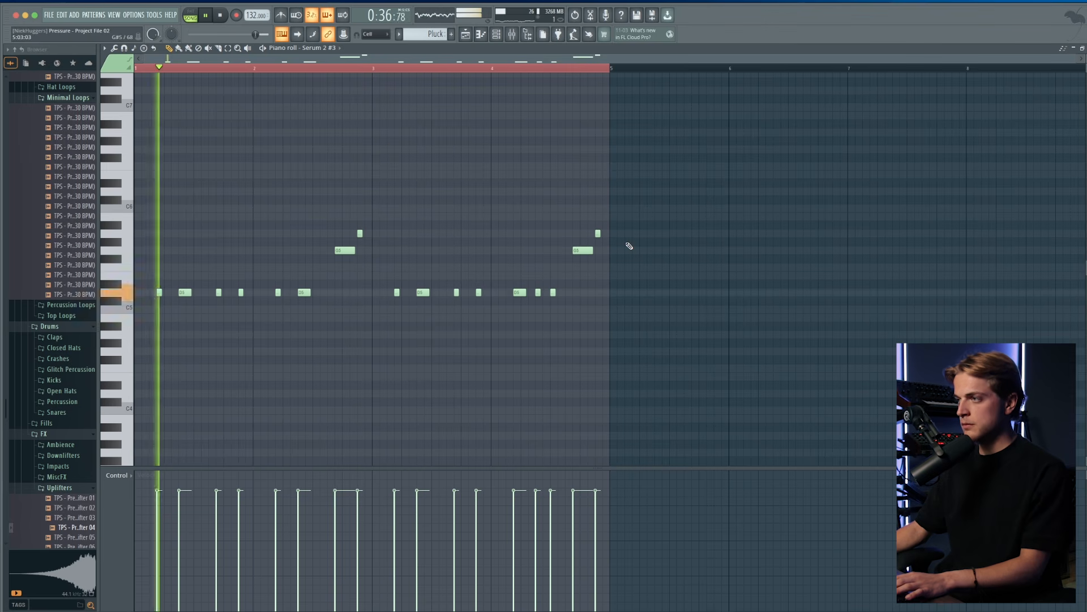
- Try placing the Top lead clip on Track 9 of the playlist
key("F5")
key("ctrl+v")
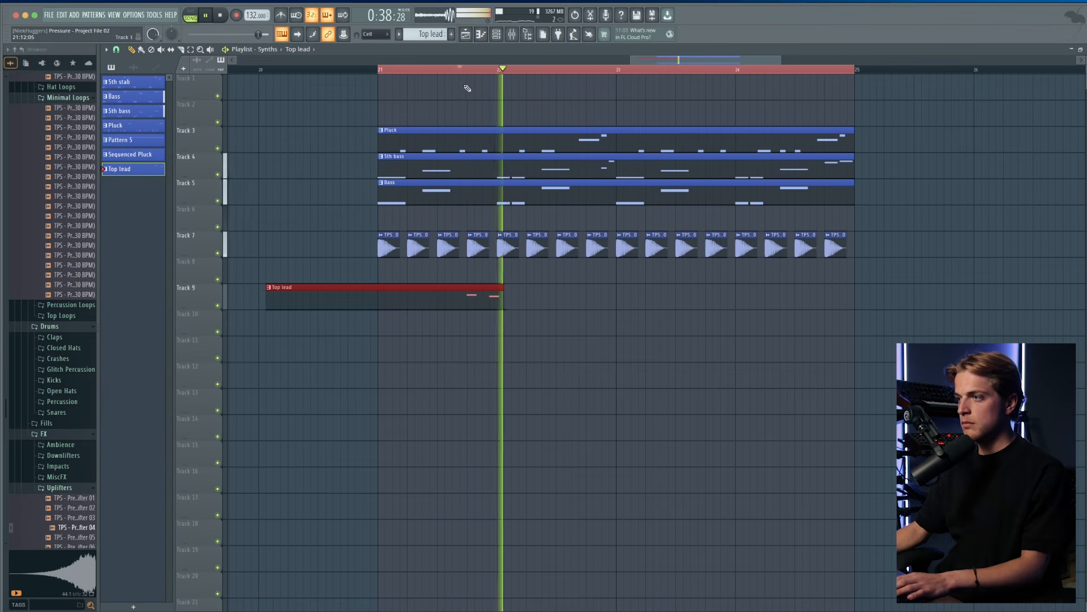
right_click(417, 310)
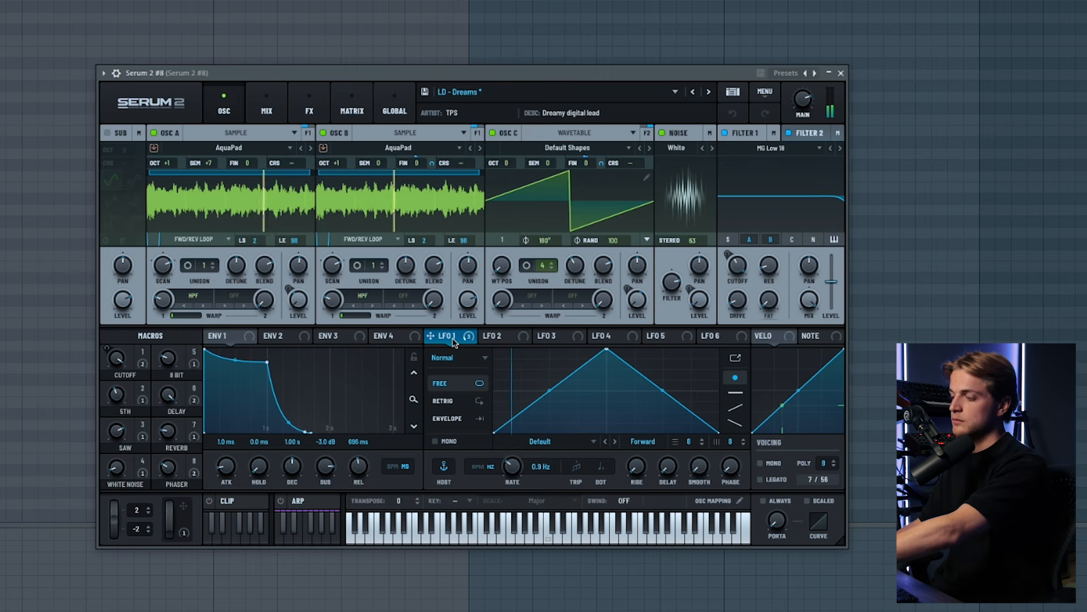
- Show the effects chain of the LD - Dreams preset in Serum 2
left_click(308, 109)
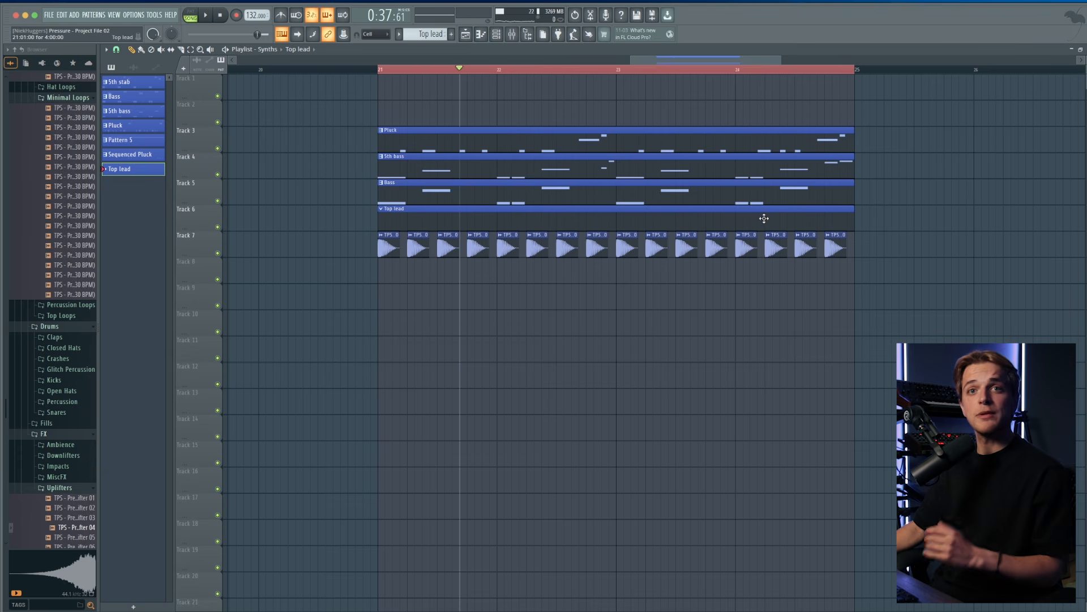
- Add a G5 and an A5 note at the end of bar 2 in the Top lead pattern and play it
double_click(756, 217)
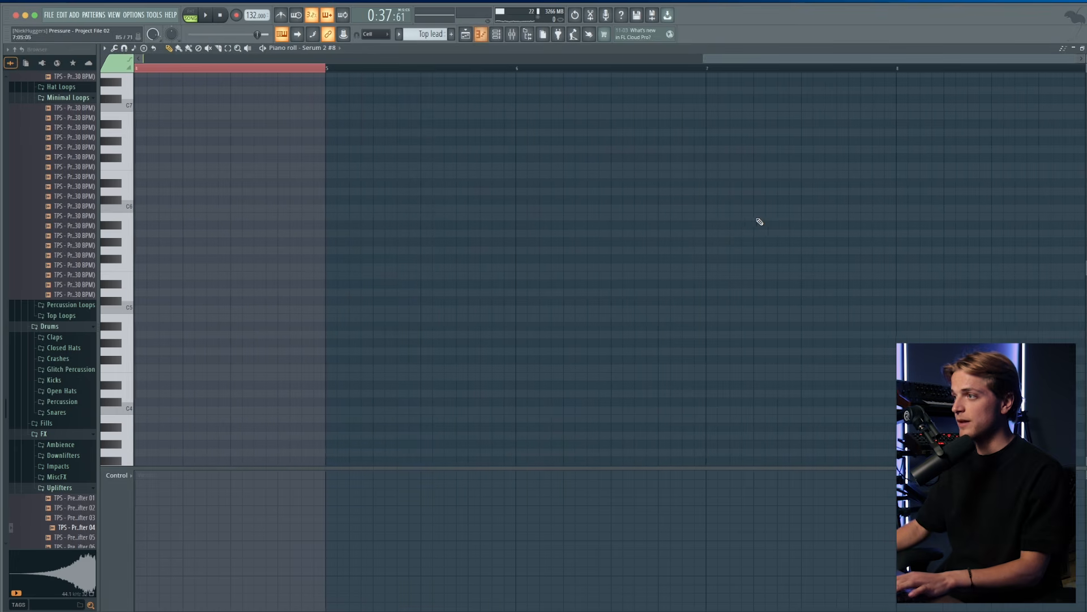
key("space")
left_click(471, 250)
key("space")
left_click(495, 242)
left_click_drag(495, 239, 512, 234)
key("space")
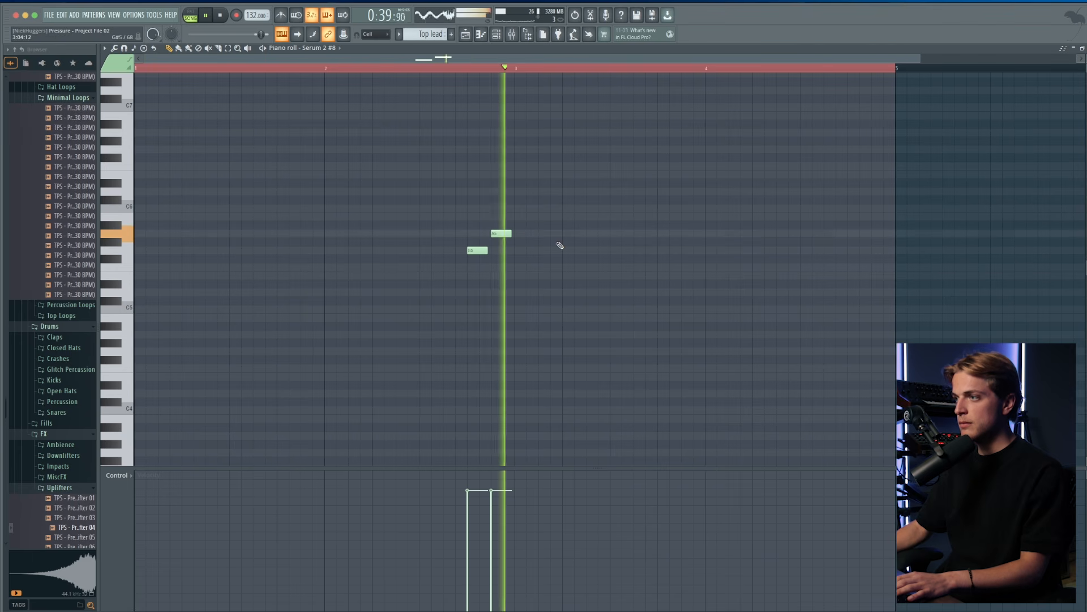
- Copy the G5 and A5 notes to the end of bar 4 in the Top lead pattern and play it
key("space")
left_click_drag(452, 194, 860, 244)
left_click(851, 230)
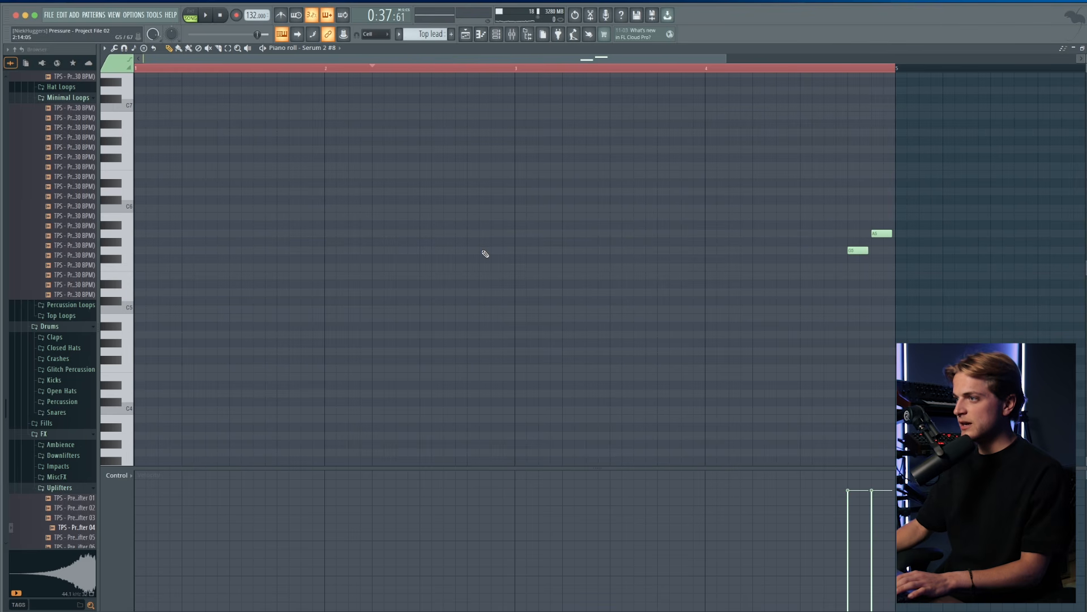
key("space")
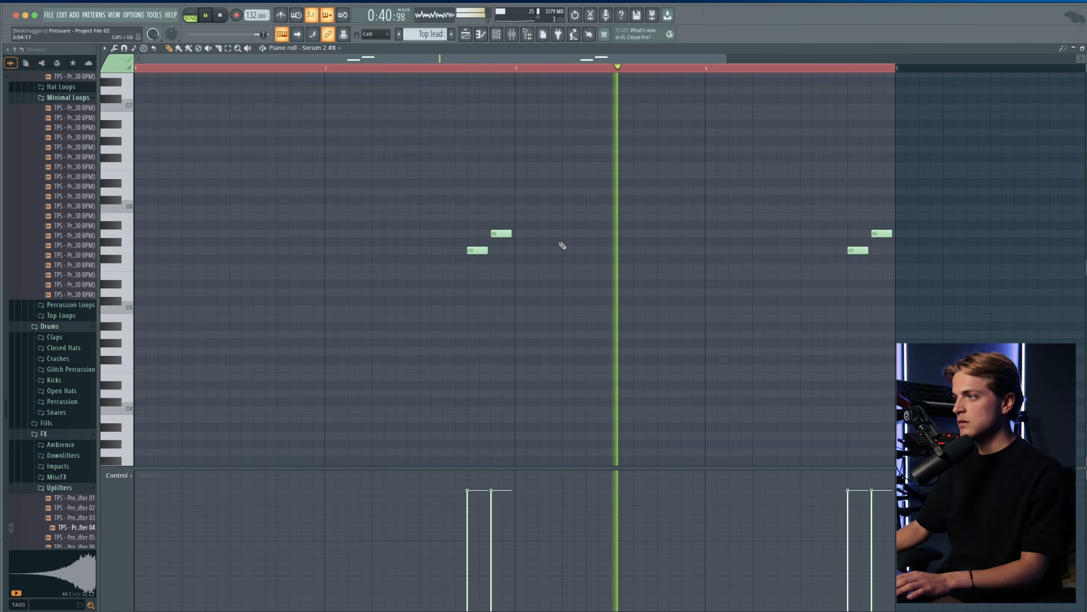
- Raise the G5 and A5 notes at the end of bar 4 by one octave and play the Top lead pattern
left_click_drag(858, 250, 858, 192)
left_click(825, 69)
right_click(853, 188)
left_click(852, 173)
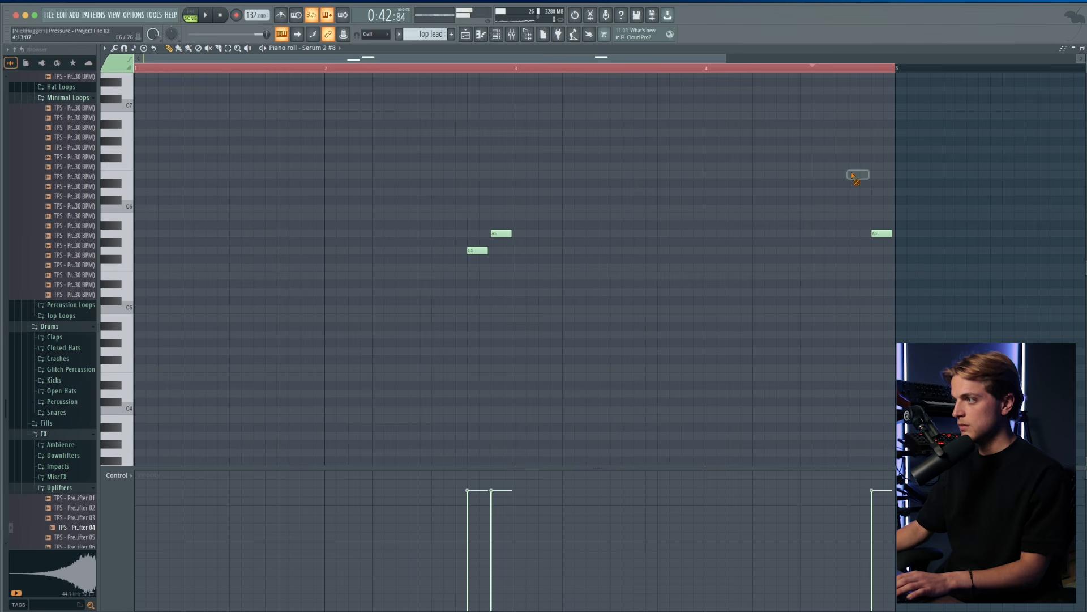
right_click(882, 234)
key("space")
key("space")
right_click(880, 150)
left_click(871, 134)
mouse_move(858, 166)
left_mouse_down()
mouse_move(857, 150)
mouse_move(884, 133)
mouse_move(838, 162)
left_mouse_up()
key("space")
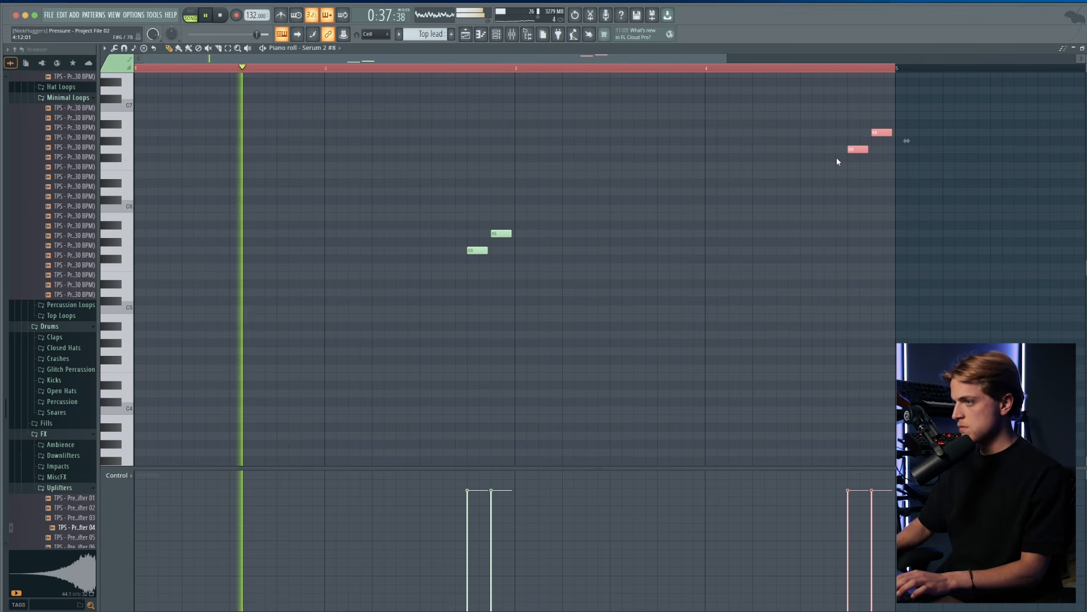
- Play the lead in the playlist and examine the Fruity Parametric EQ 2 curve on its mixer track
left_click(465, 35)
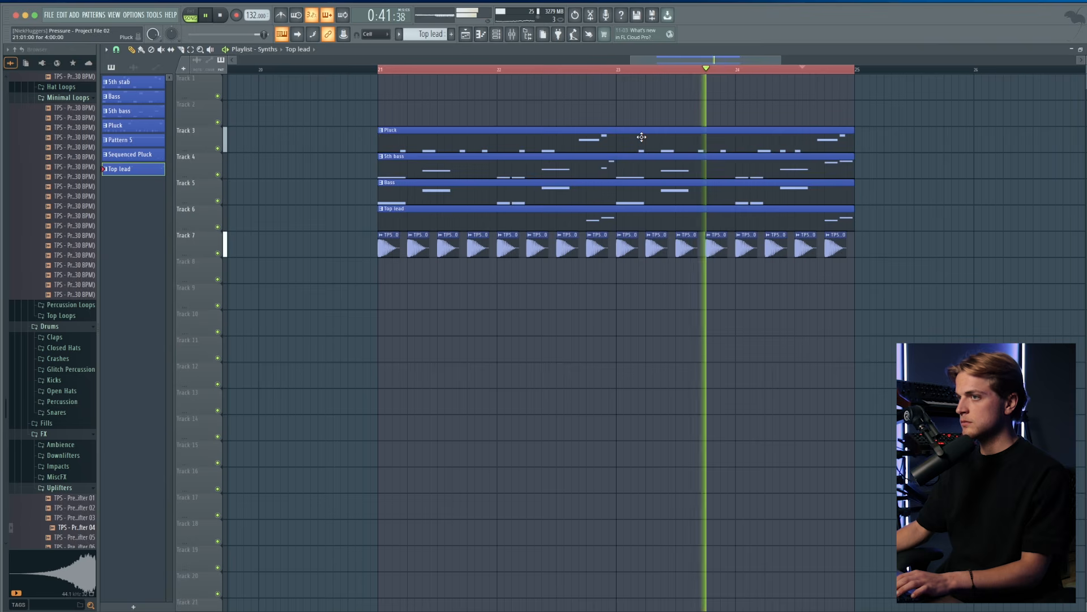
key("space")
key("F9")
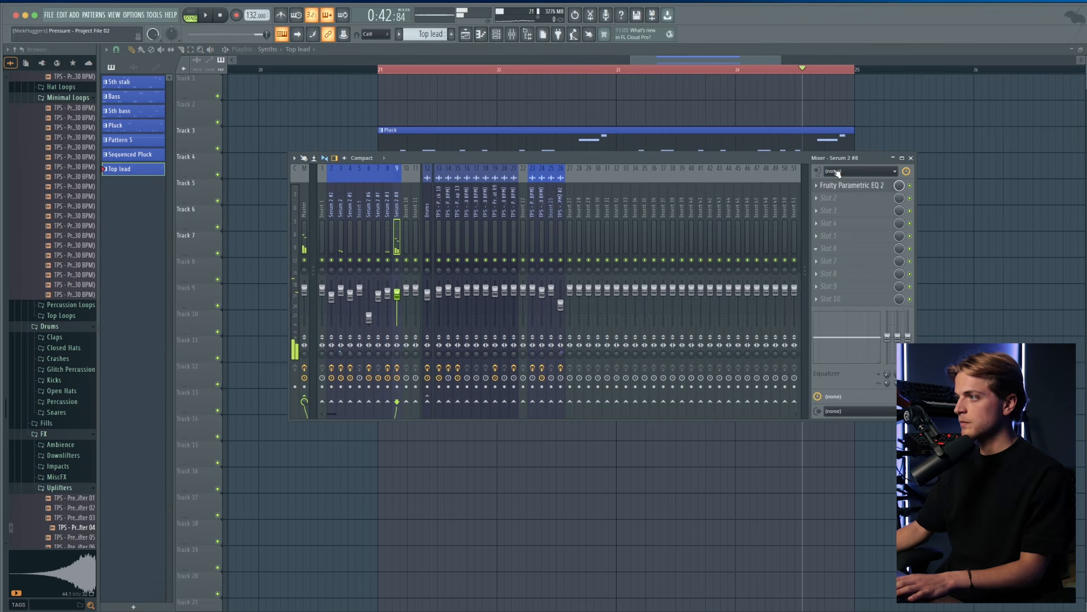
left_click(850, 185)
key("F9")
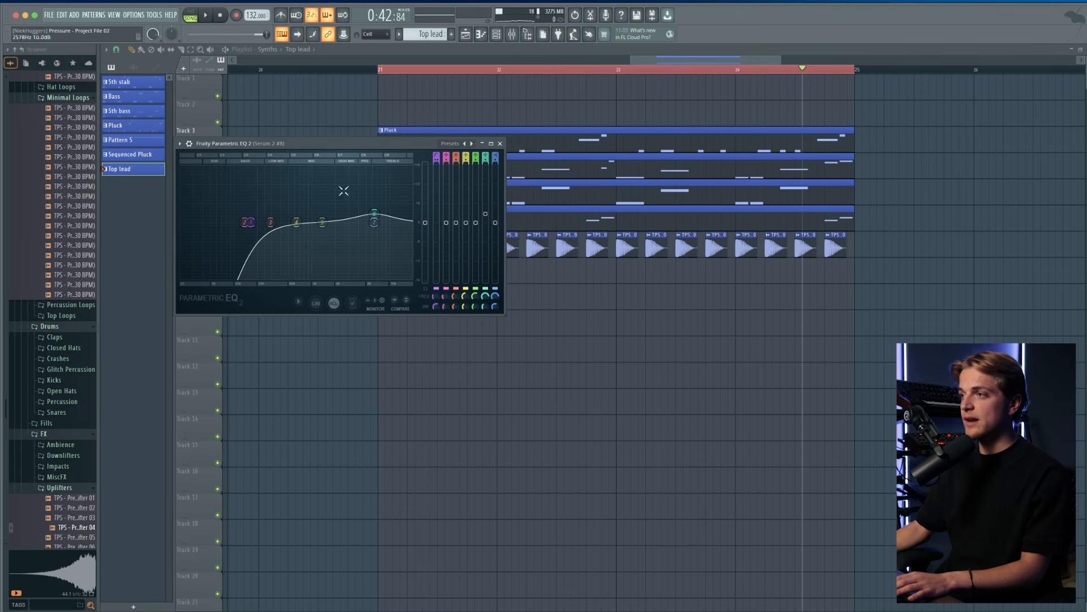
left_click(499, 144)
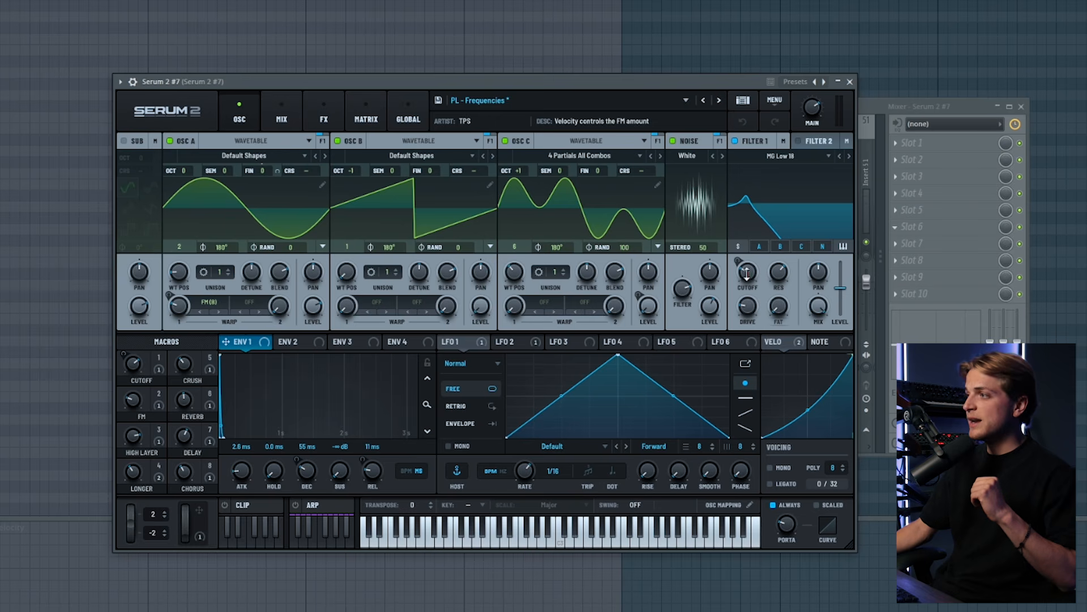
- Review the velocity modulation and the full effects chain of the PL - Frequencies preset in Serum 2
left_click(776, 342)
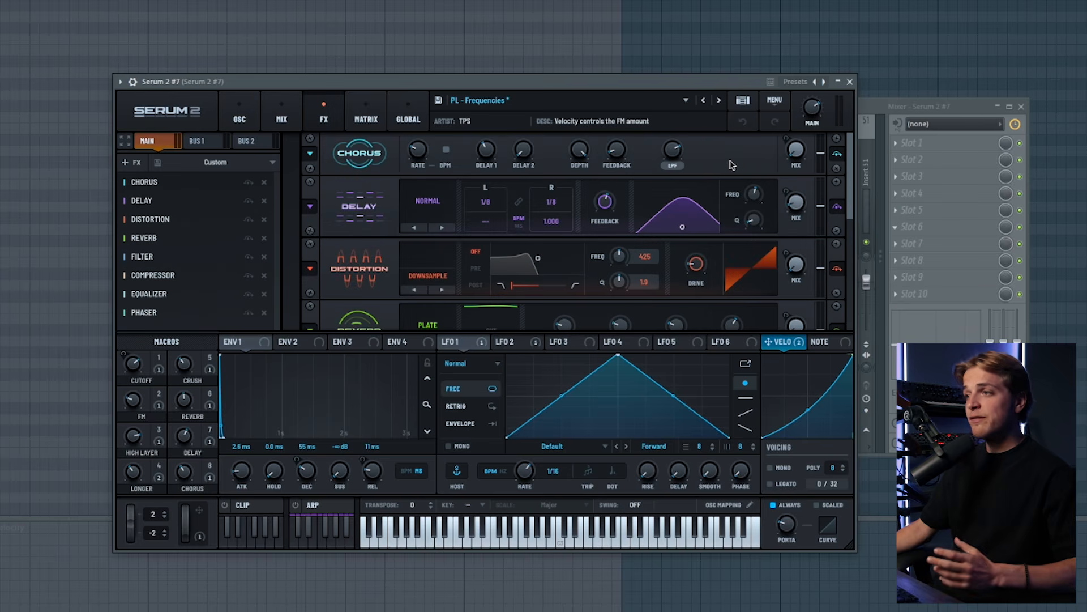
scroll(751, 164, "down", 1)
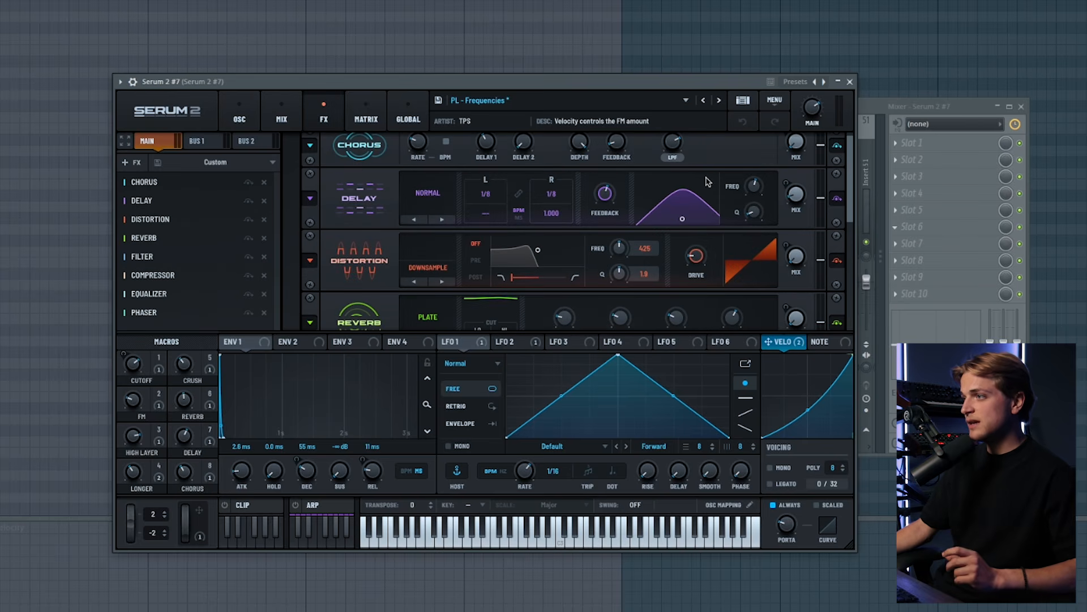
scroll(708, 181, "down", 1)
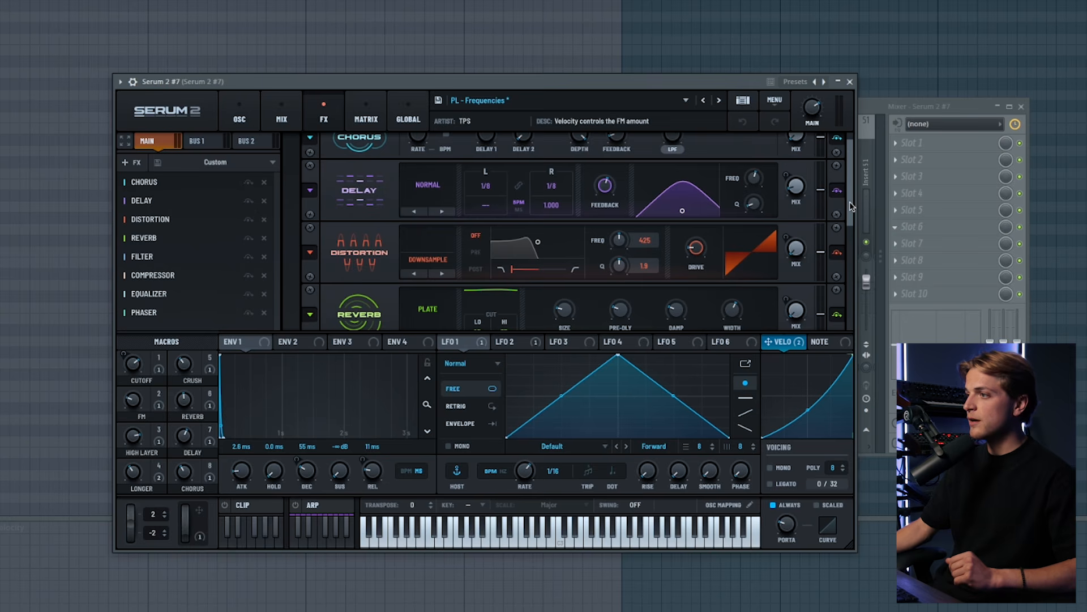
scroll(446, 189, "down", 5)
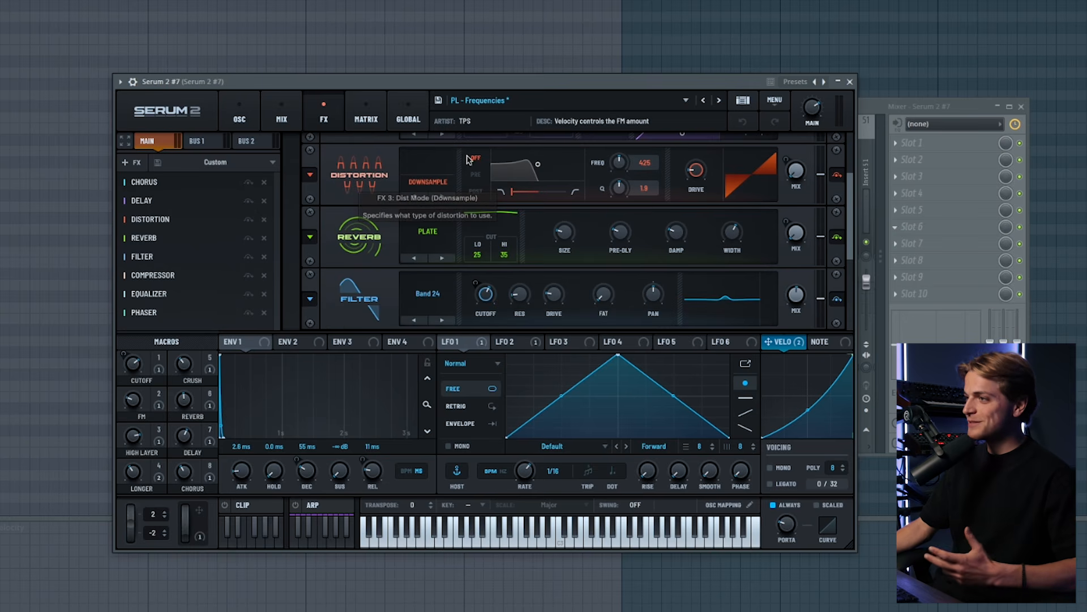
left_click_drag(853, 211, 848, 276)
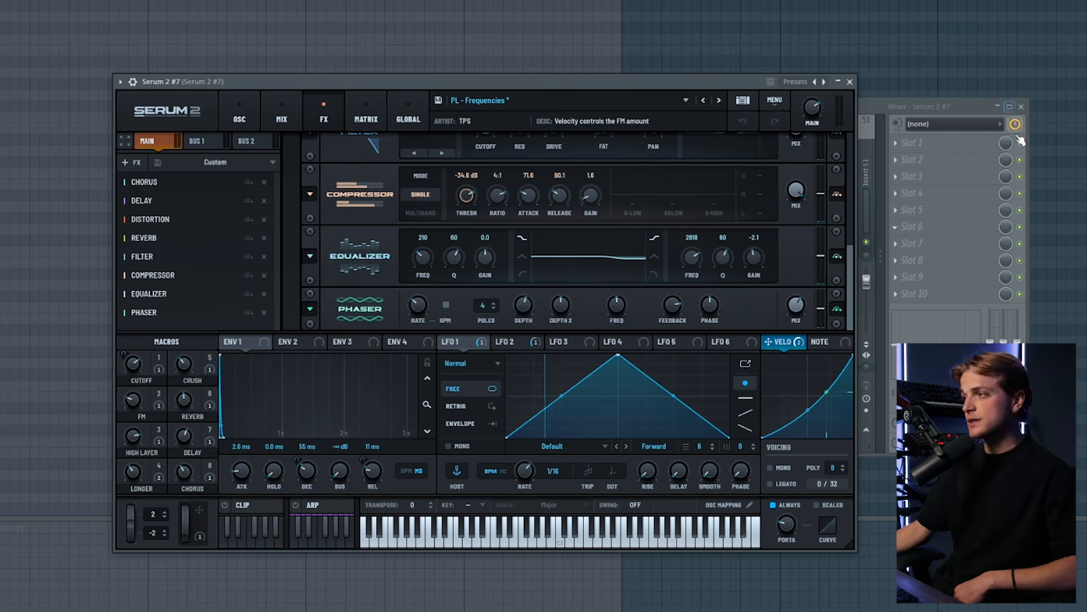
left_click(850, 82)
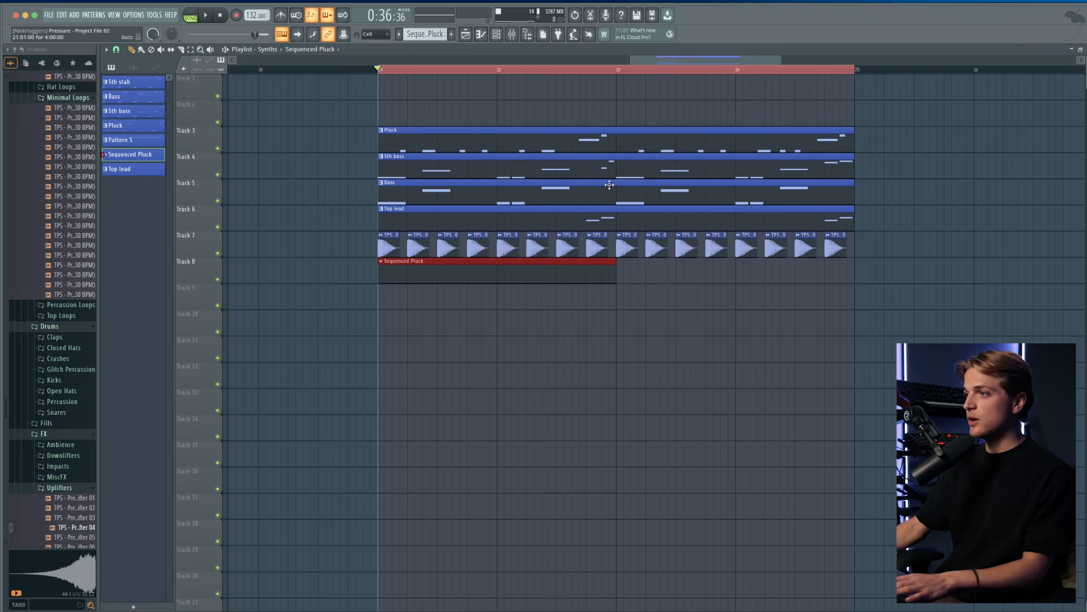
- Add five short D6 notes across bar 2 of the Sequenced Pluck pattern and play it
double_click(495, 281)
left_click(415, 251)
key("space")
left_click(448, 249)
key("ctrl+a")
left_click_drag(448, 249, 459, 207)
left_click(458, 192)
left_click(481, 191)
key("space")
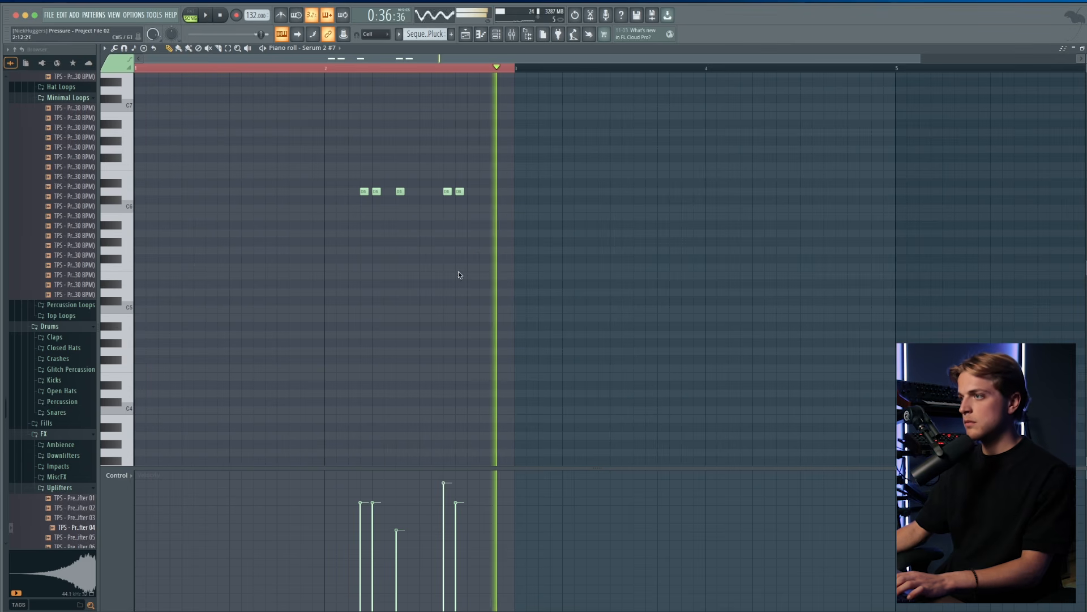
- Duplicate the two-bar D6 phrase into bars 3 and 4 and vary the velocities of the copied notes
key("space")
left_click_drag(352, 72, 517, 89)
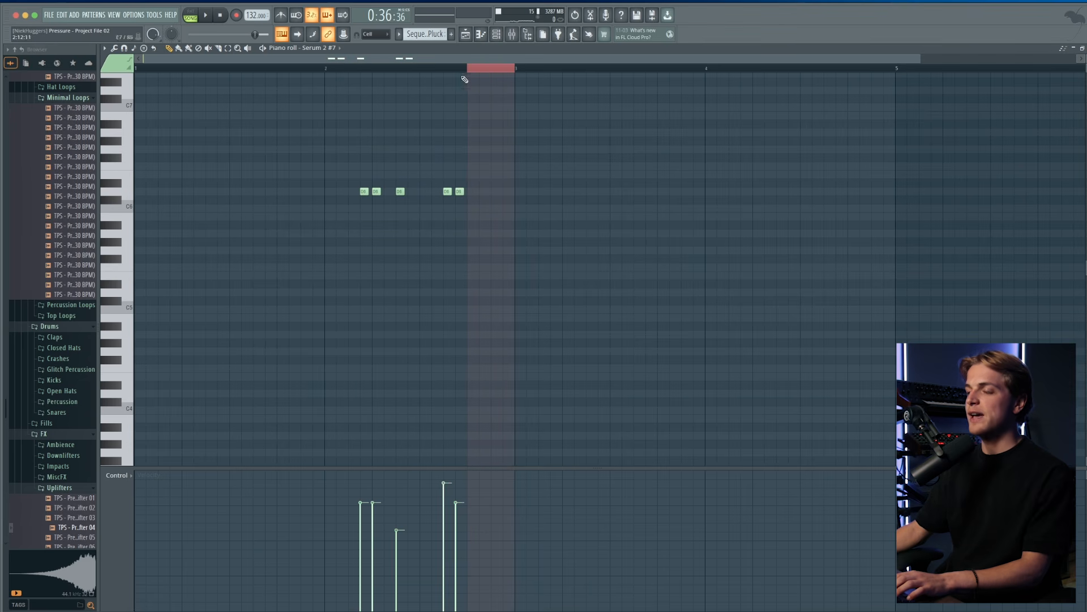
key("ctrl+a")
key("space")
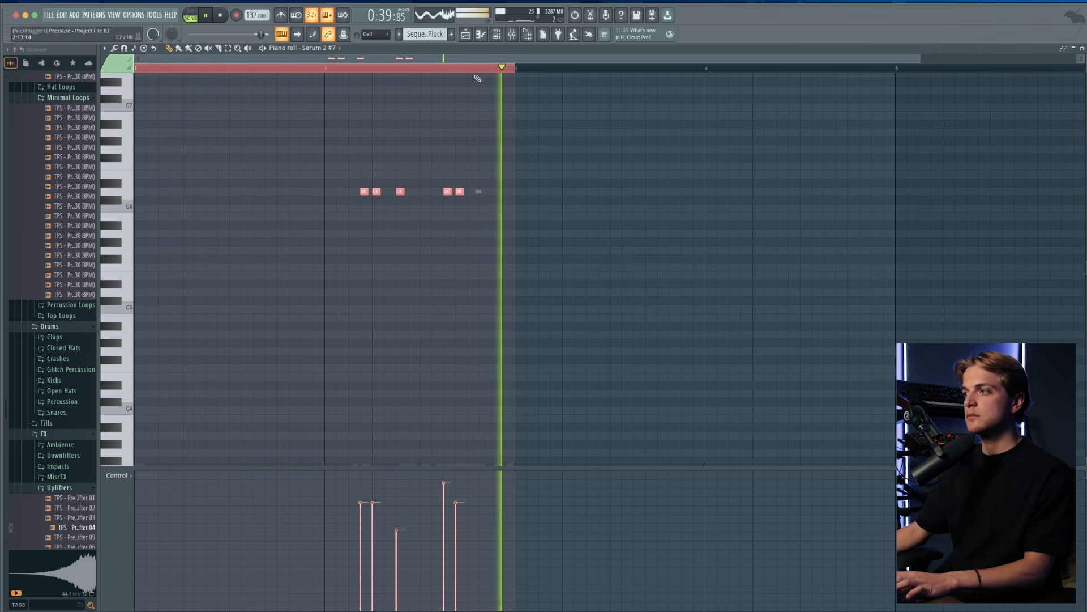
key("ctrl+b")
key("ctrl+a")
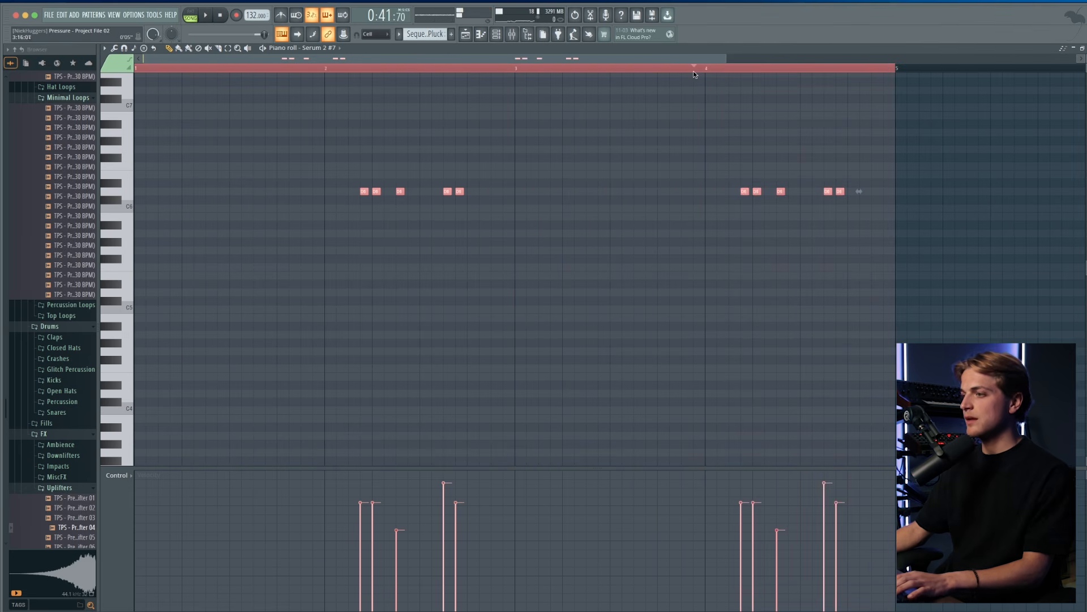
key("ctrl+d")
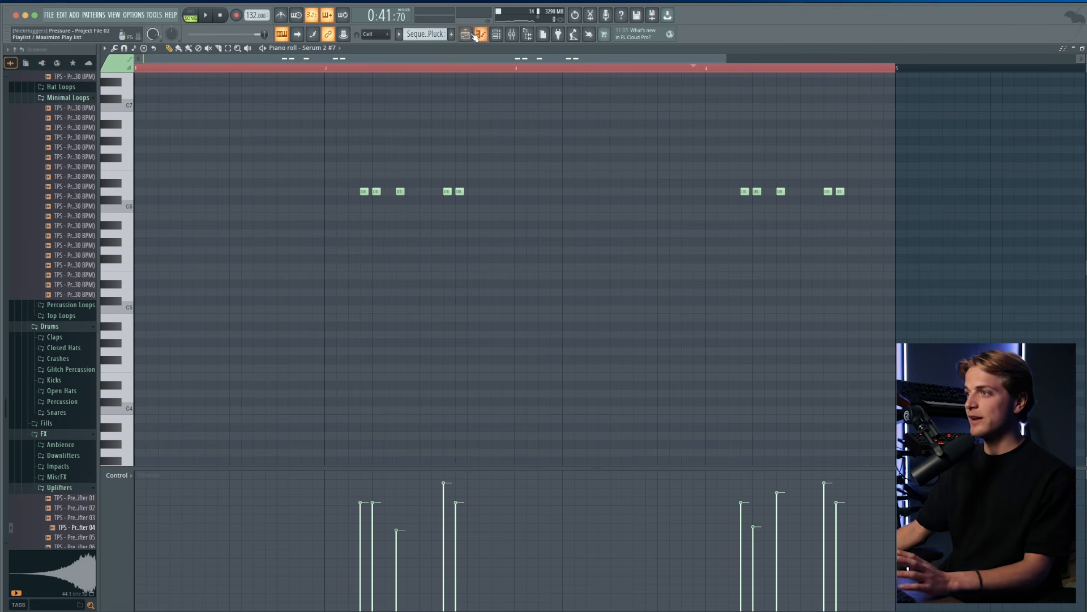
- Play the playlist and rearrange its clips so Sequenced Pluck sits on Track 7 and the kicks on Track 9
key("F5")
key("space")
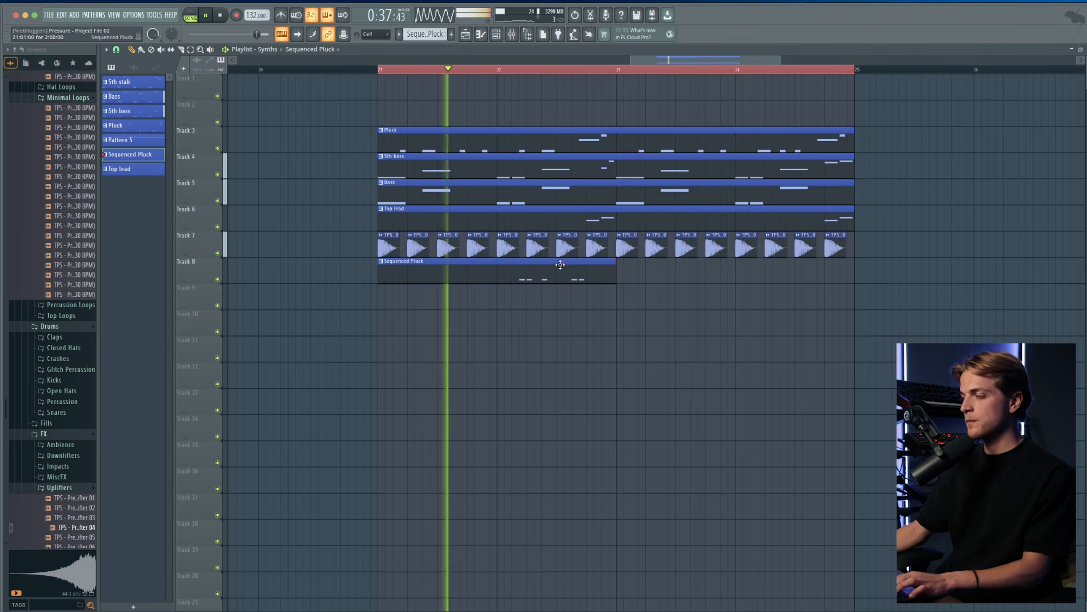
left_click_drag(860, 256, 354, 231)
key("shift+Down")
left_click_drag(352, 244, 885, 374)
key("shift+Up")
key("super+d")
left_click(626, 238)
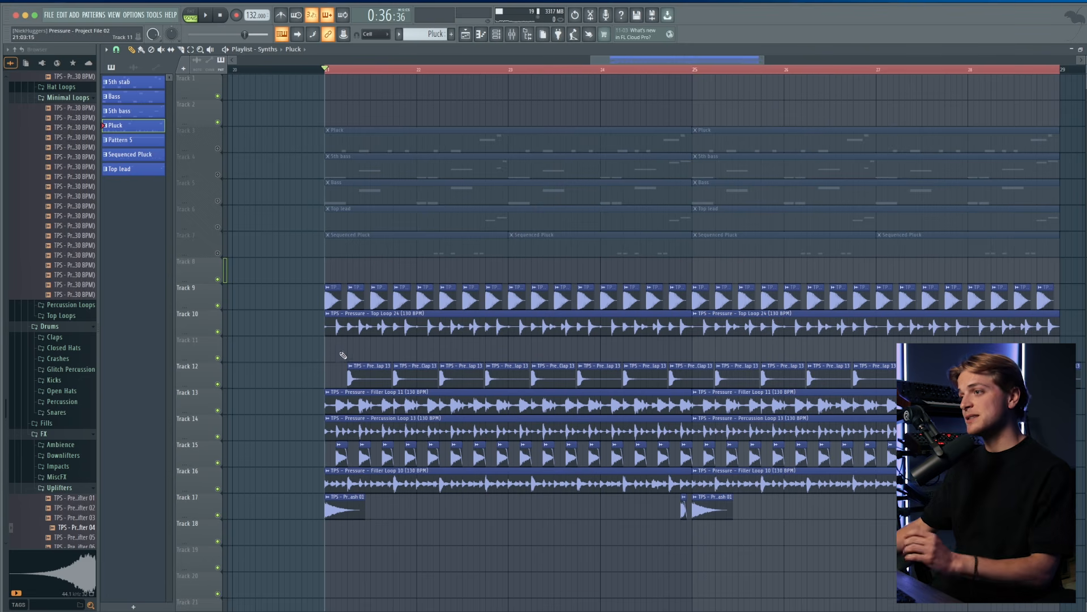
- Solo the kicks on Track 9, unmute Top Loop 24 on Track 10 and play both together
right_click(219, 307)
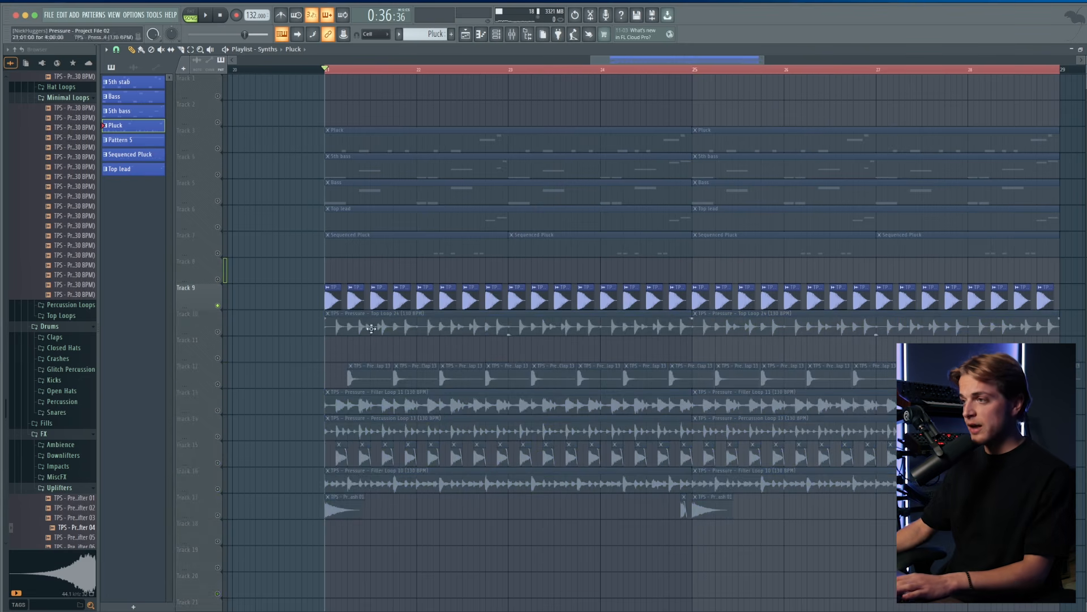
left_click_drag(280, 279, 589, 542)
left_click(218, 333)
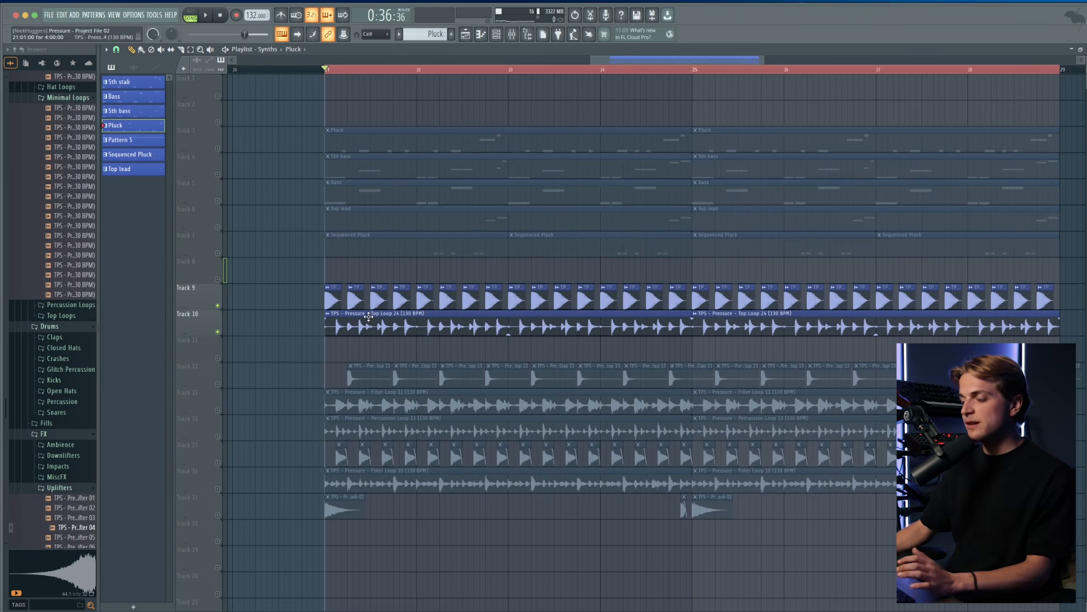
key("space")
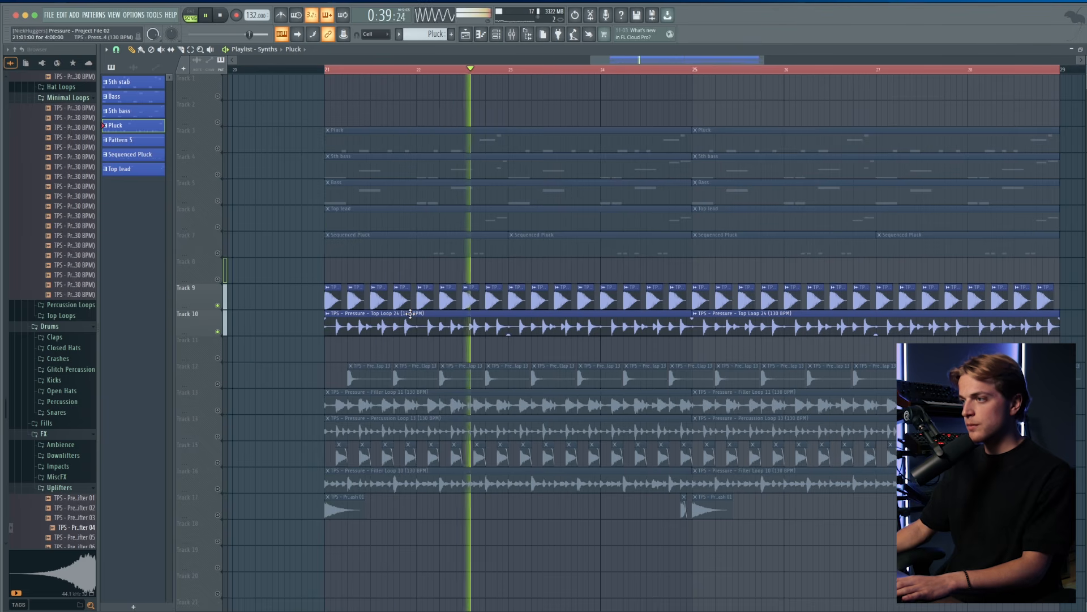
key("space")
- Unmute the Clap 13 clips on Track 12 and play them with the kicks and top loop
left_click(217, 384)
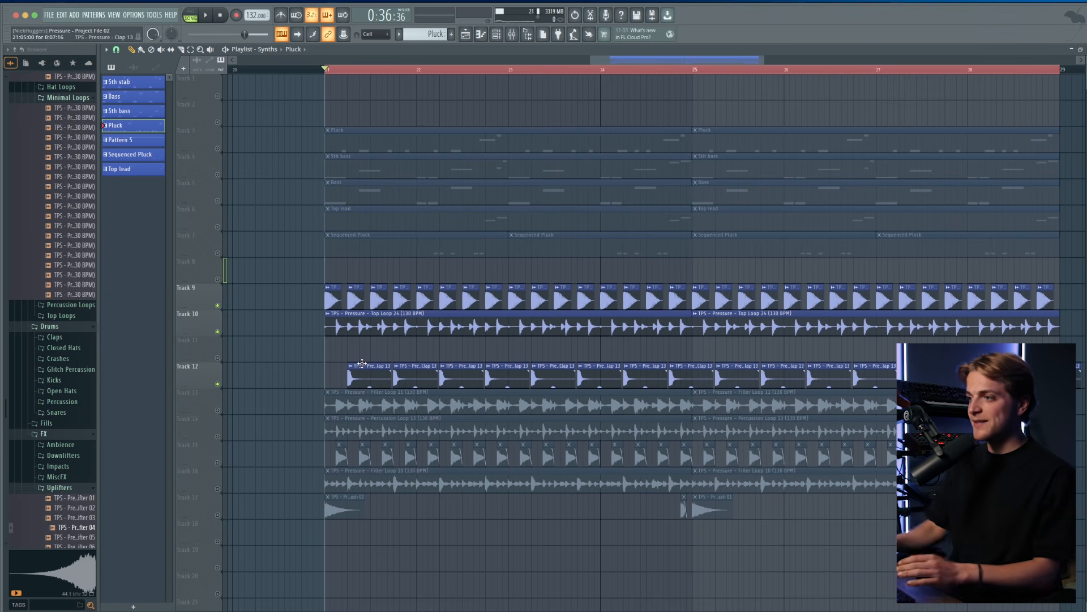
key("space")
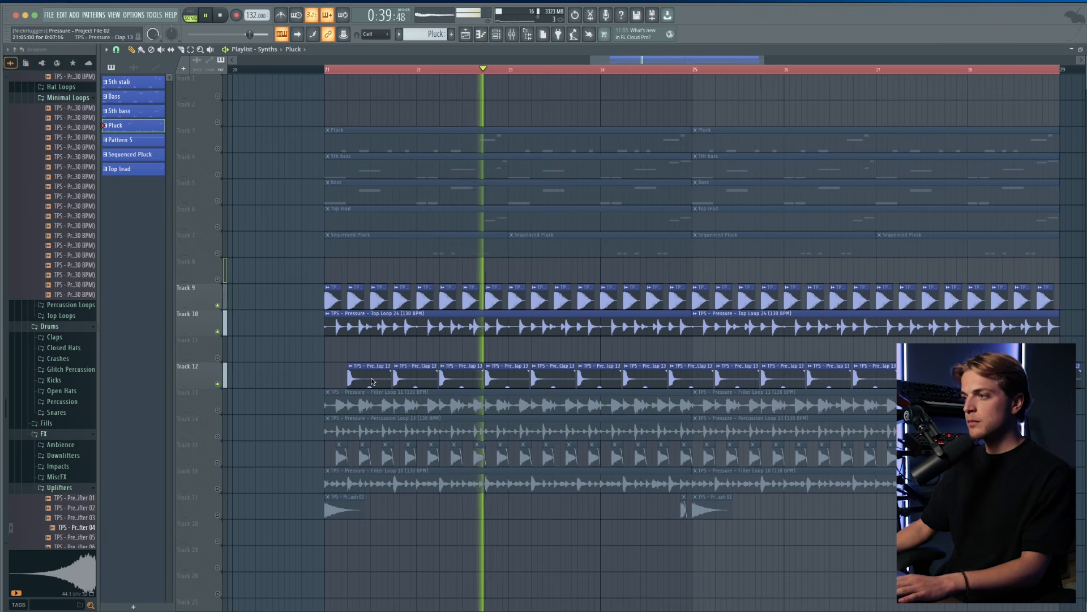
key("space")
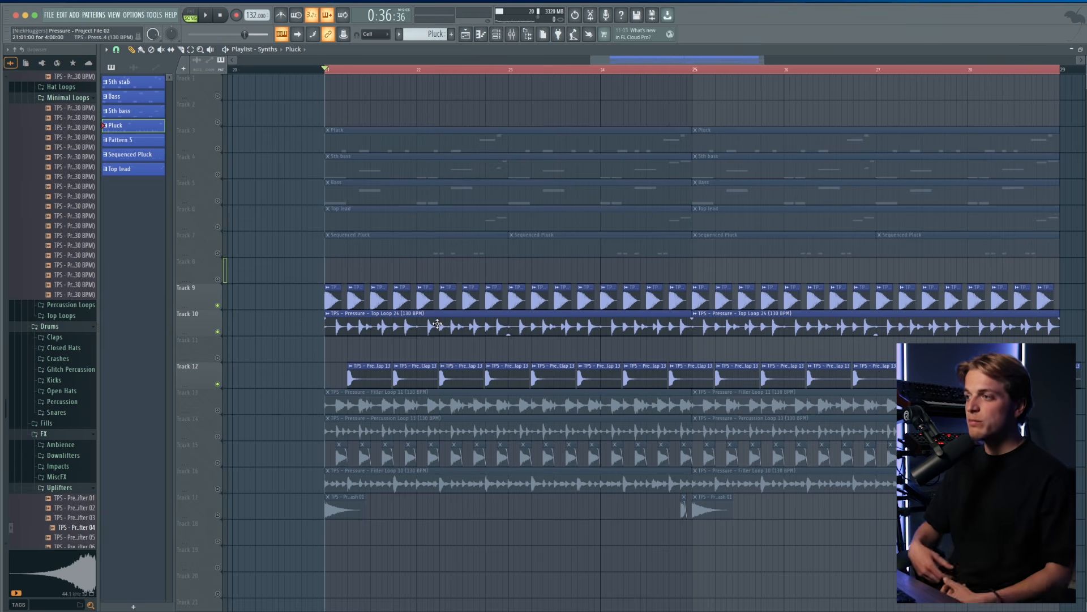
- Solo Filler Loop 11 on Track 13 and play it on its own
scroll(327, 357, "down", 1)
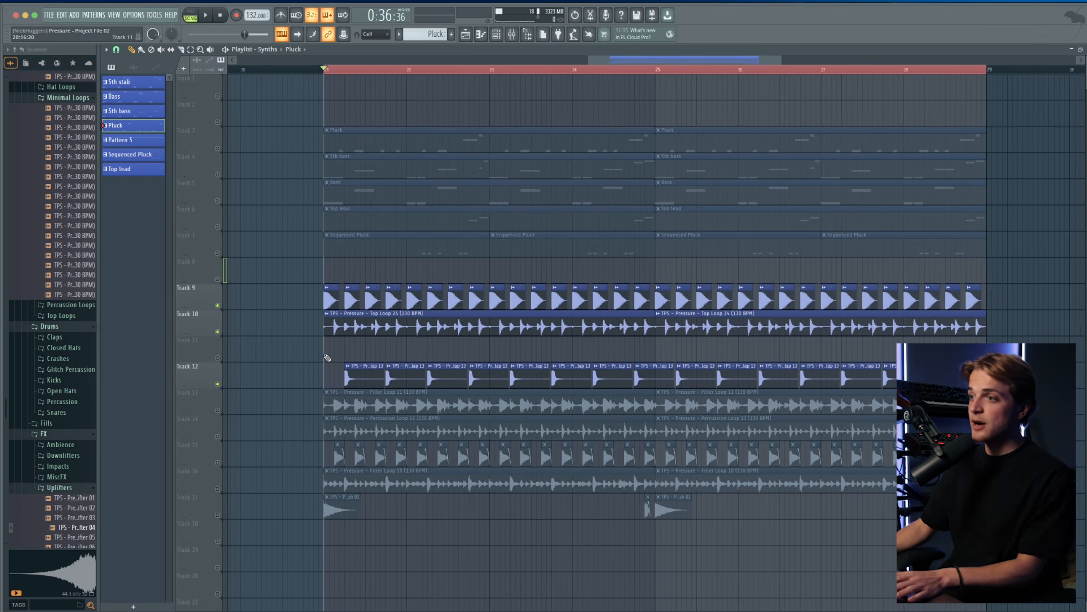
left_click(219, 411)
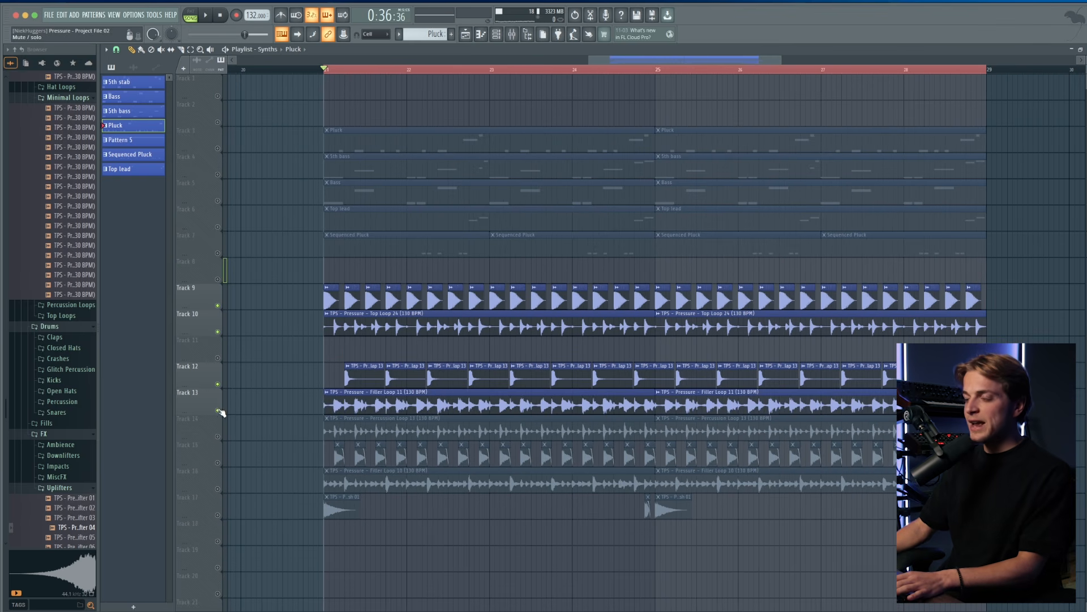
left_click(219, 410, "ctrl")
left_click_drag(305, 409, 766, 397)
left_click(547, 545)
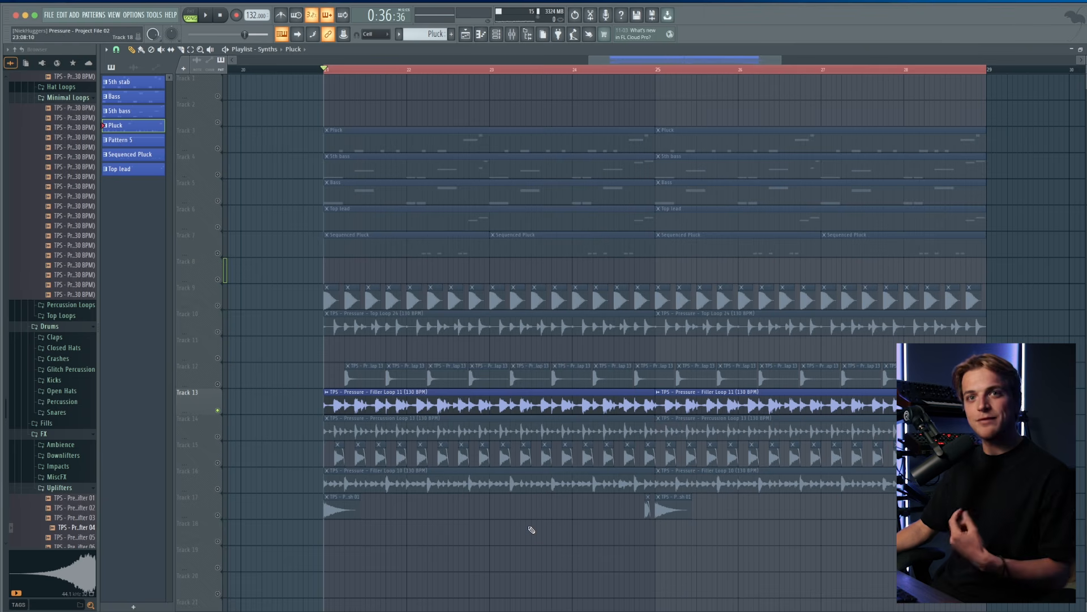
key("space")
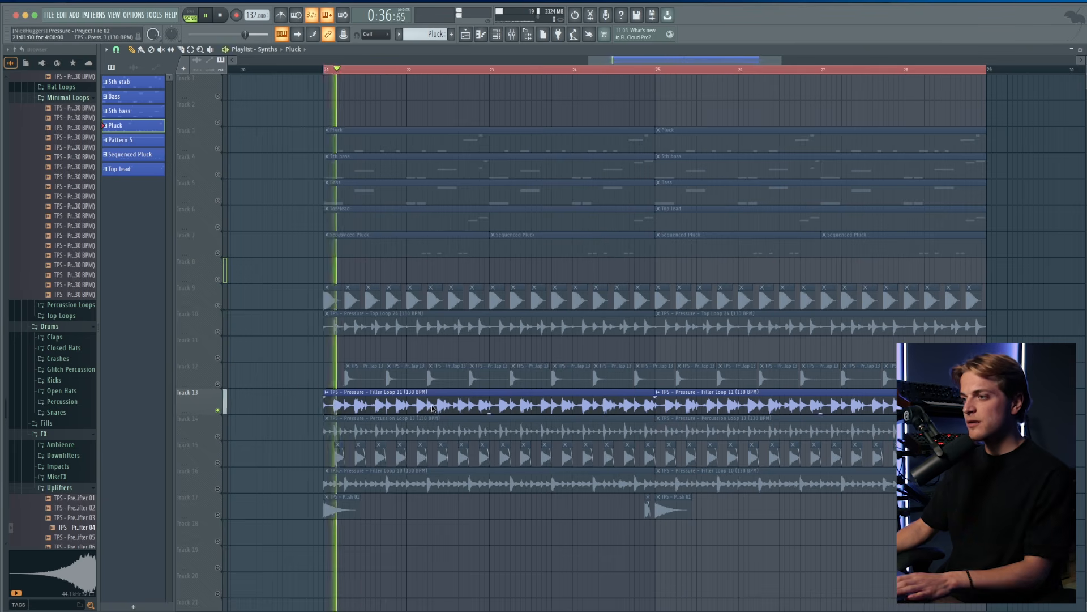
left_click(220, 384)
left_click(219, 384)
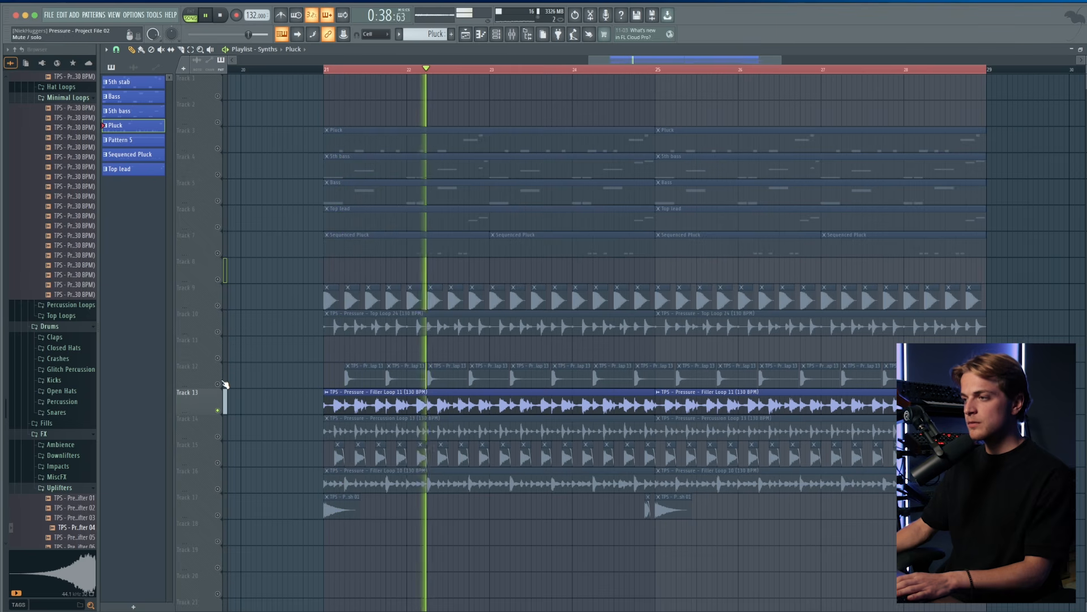
key("space")
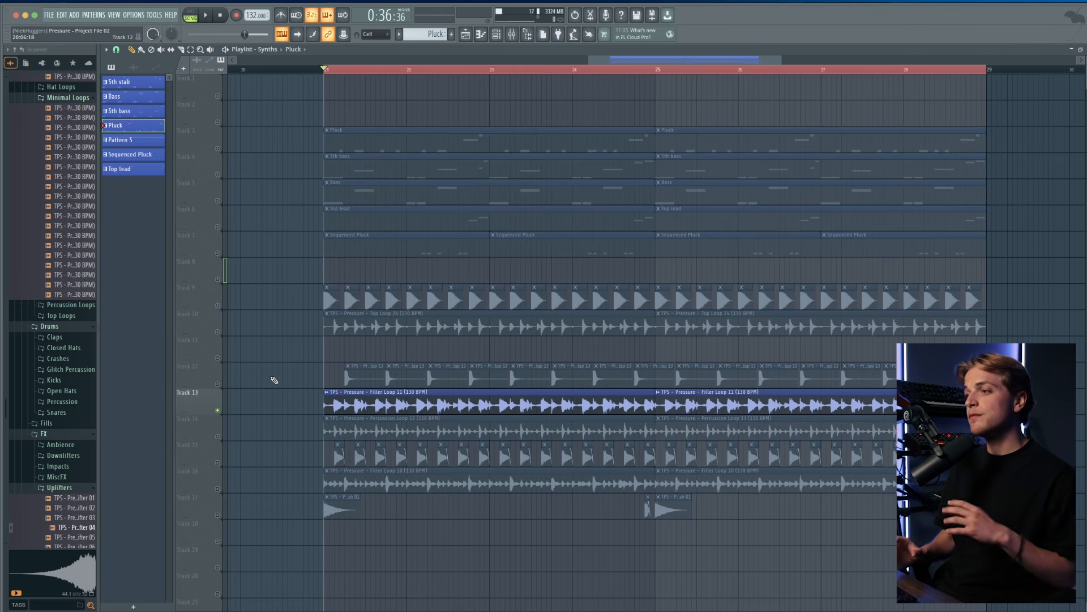
- Unmute the claps on Track 12 and Top Loop 24 on Track 10 and play them with Filler Loop 11
left_click(218, 384)
key("space")
left_click(218, 305)
left_click(218, 331)
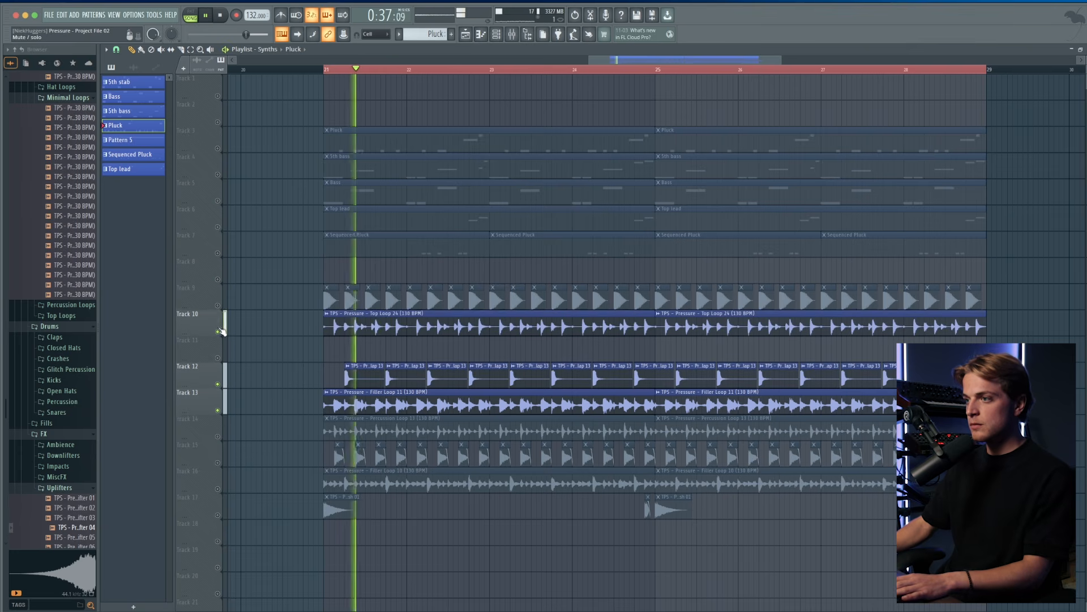
- Solo Percussion Loop 13 on Track 14 and play it
left_click(218, 436)
key("space")
right_click(218, 435)
key("space")
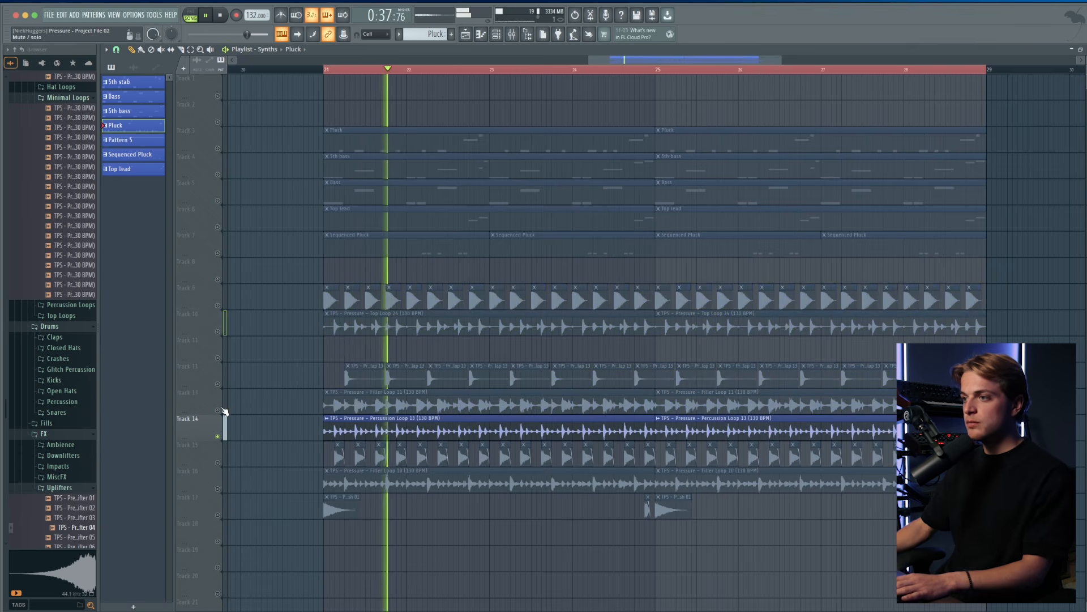
- Unmute the one-shot samples on Track 15 and play them together with Percussion Loop 13
left_click(217, 462)
key("space")
key("space")
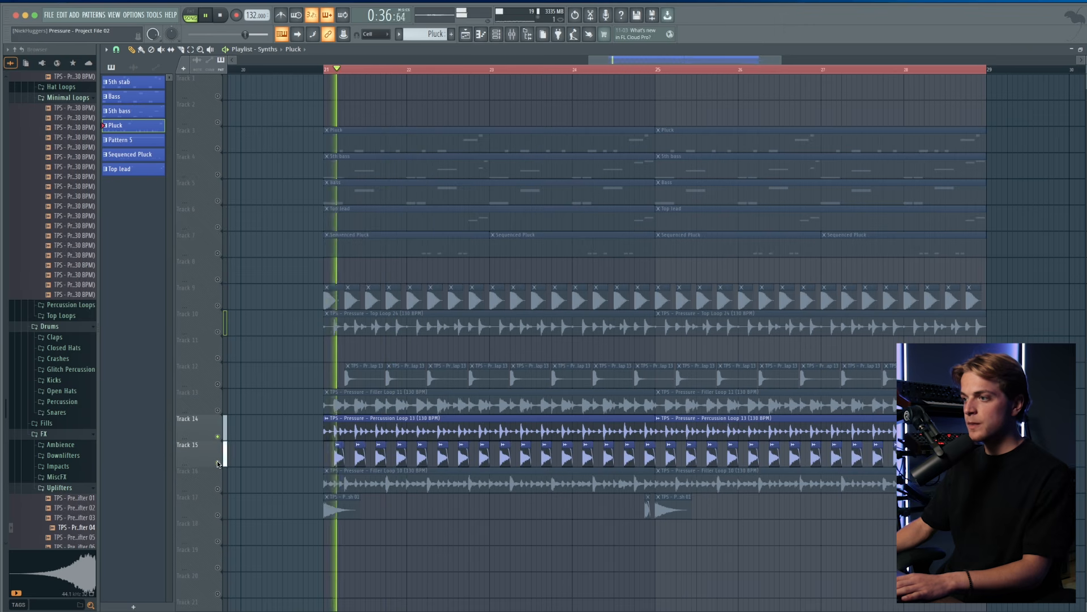
scroll(373, 453, "up", 6)
left_click_drag(412, 445, 372, 455)
scroll(372, 454, "down", 6)
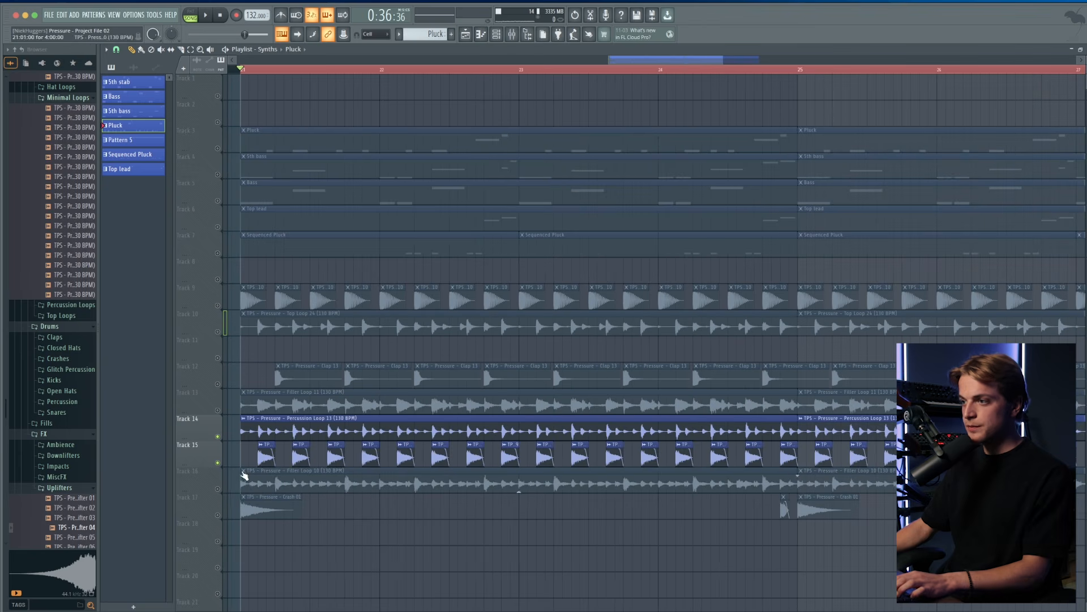
- Solo Filler Loop 10 on Track 16, play it on its own, and unmute the crashes on Track 17
right_click(218, 488)
key("space")
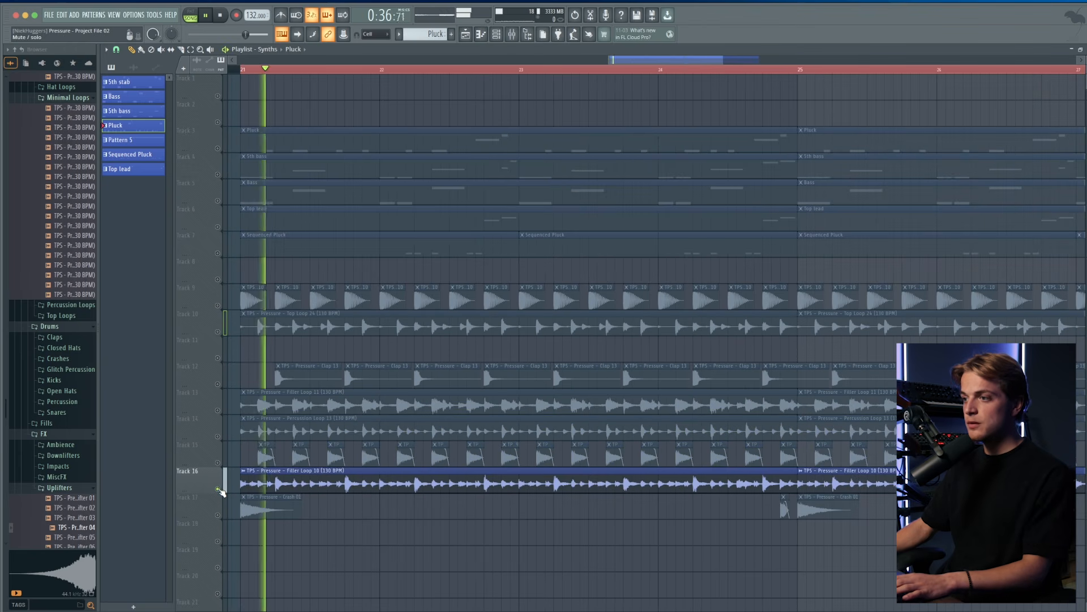
key("space")
left_click(217, 515)
scroll(560, 483, "down", 4)
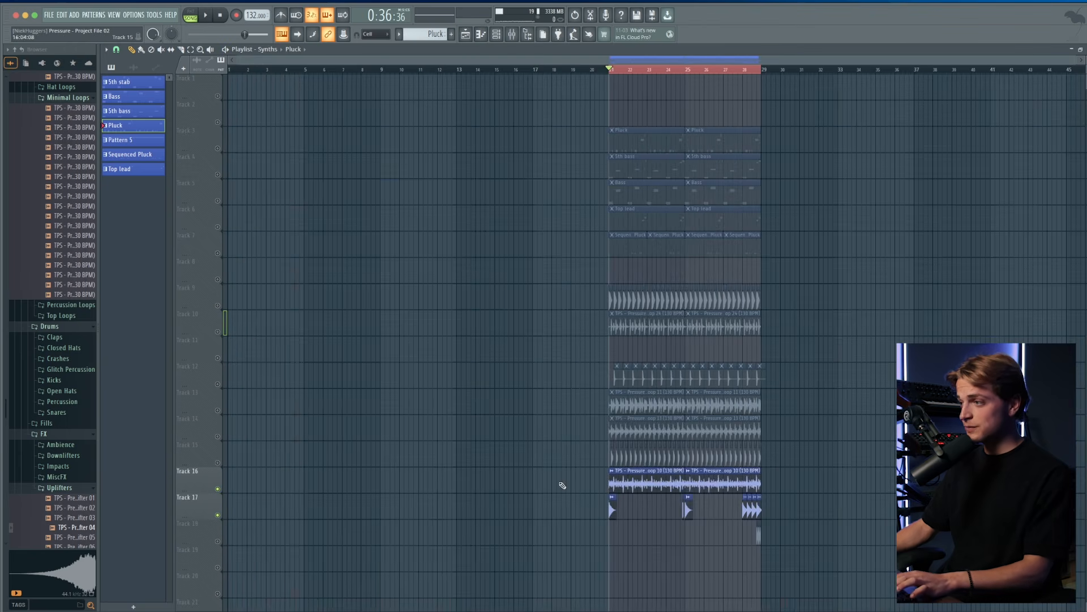
scroll(623, 473, "up", 2)
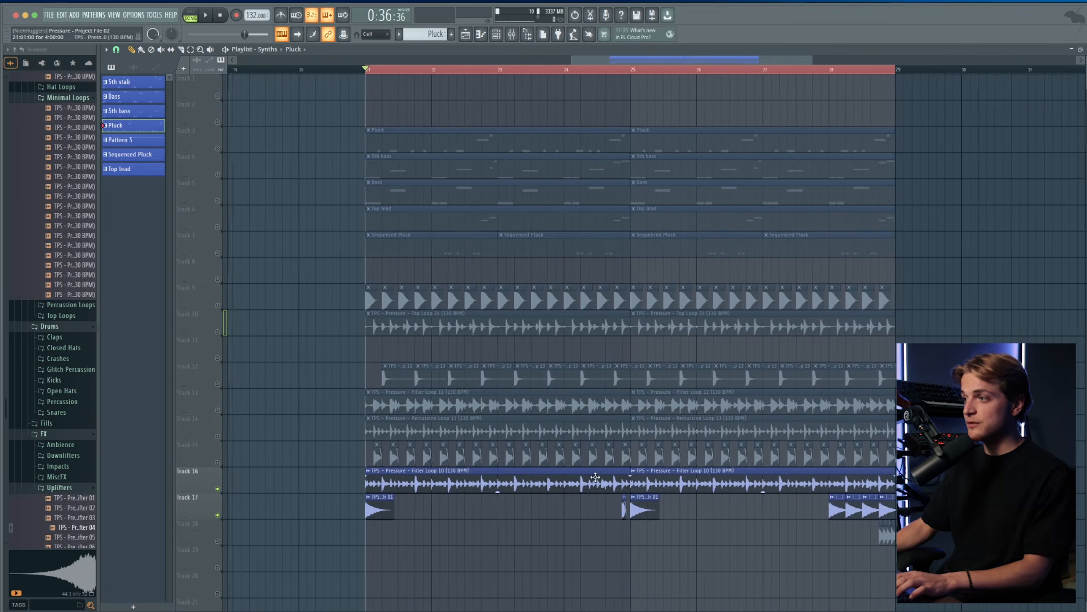
- Bring back all muted tracks in the Synths arrangement and play the complete groove with synths and drums
left_click(217, 462)
left_click(218, 410)
left_click(218, 385)
left_click(218, 436)
left_click(218, 333)
right_click(219, 333)
right_click(219, 333)
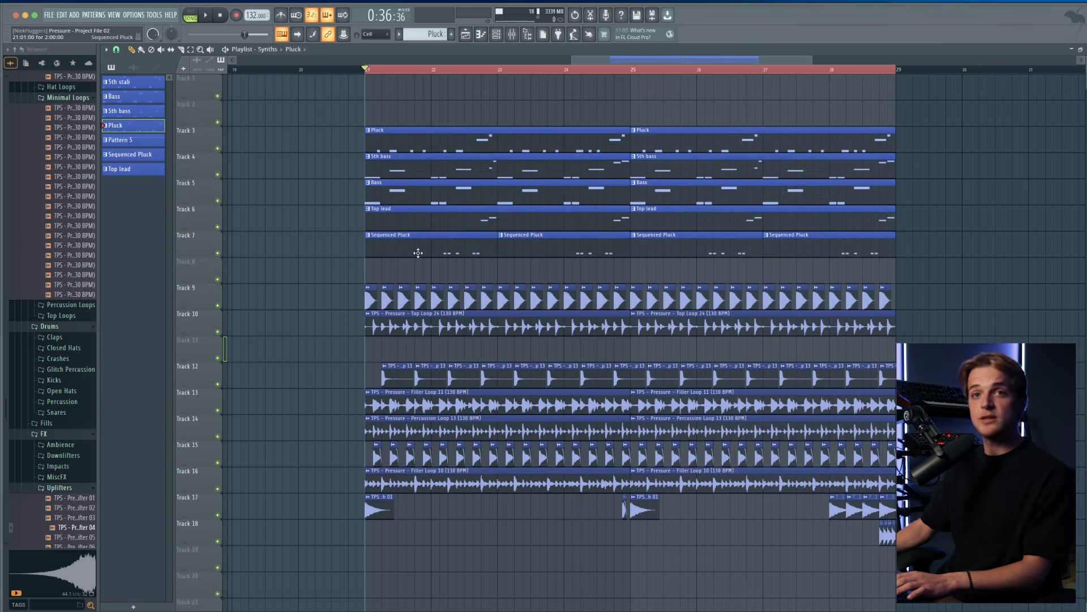
key("space")
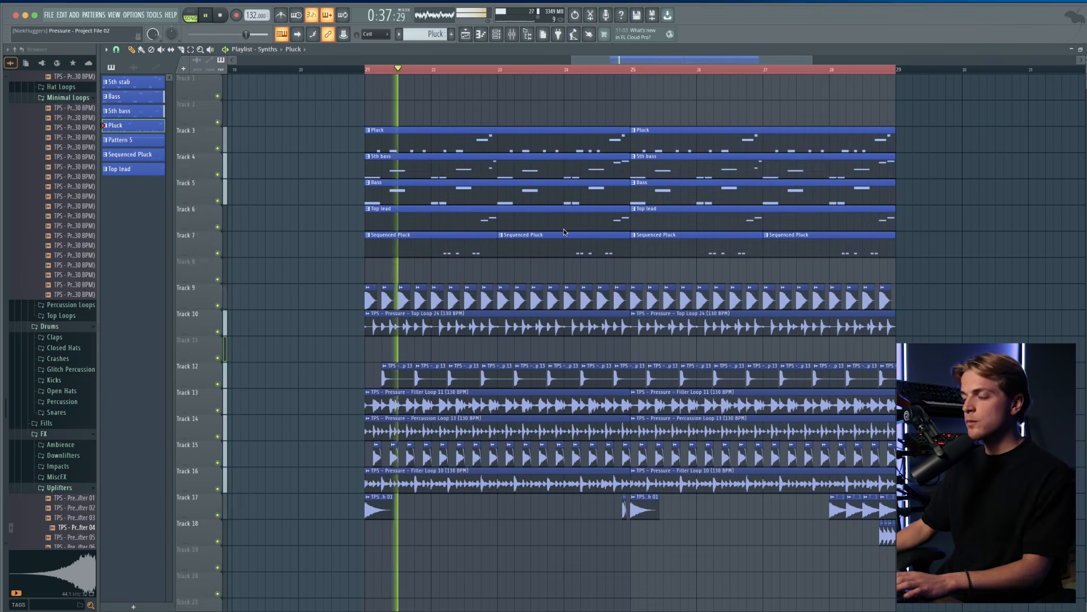
scroll(741, 248, "down", 4)
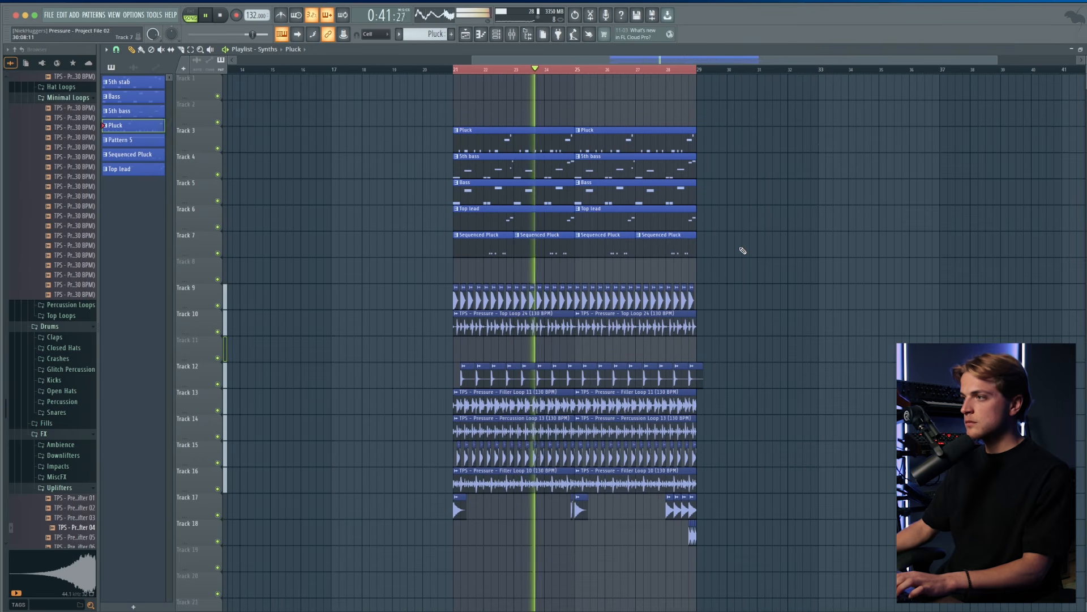
scroll(741, 248, "up", 3)
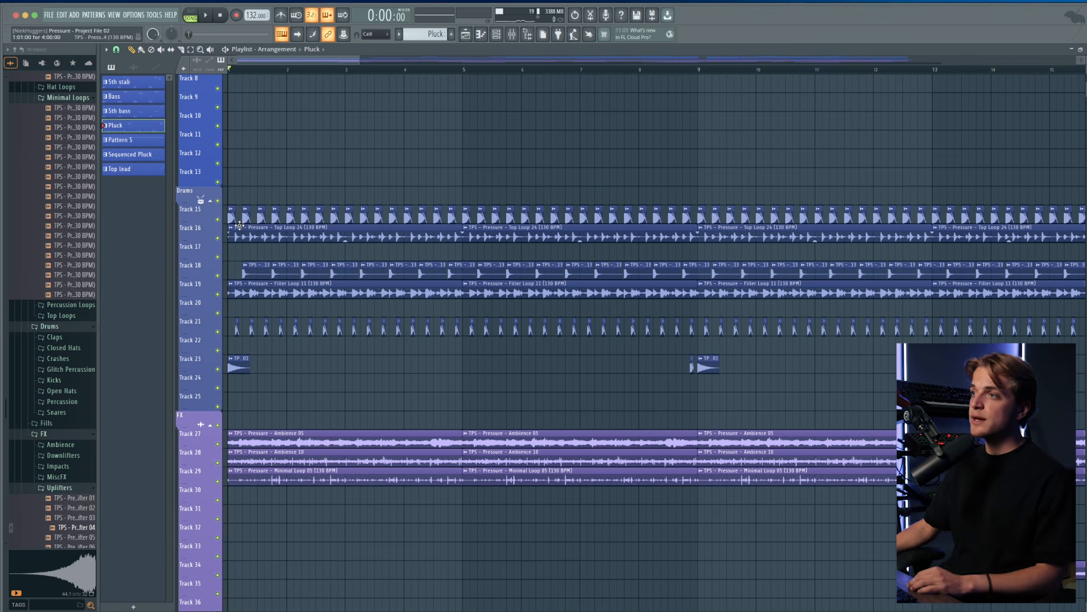
- In the main arrangement, solo Minimal Loop 05 on Track 29, unmute Ambience 10 and Ambience 05, and play them together
scroll(295, 267, "down", 5)
scroll(292, 319, "up", 4)
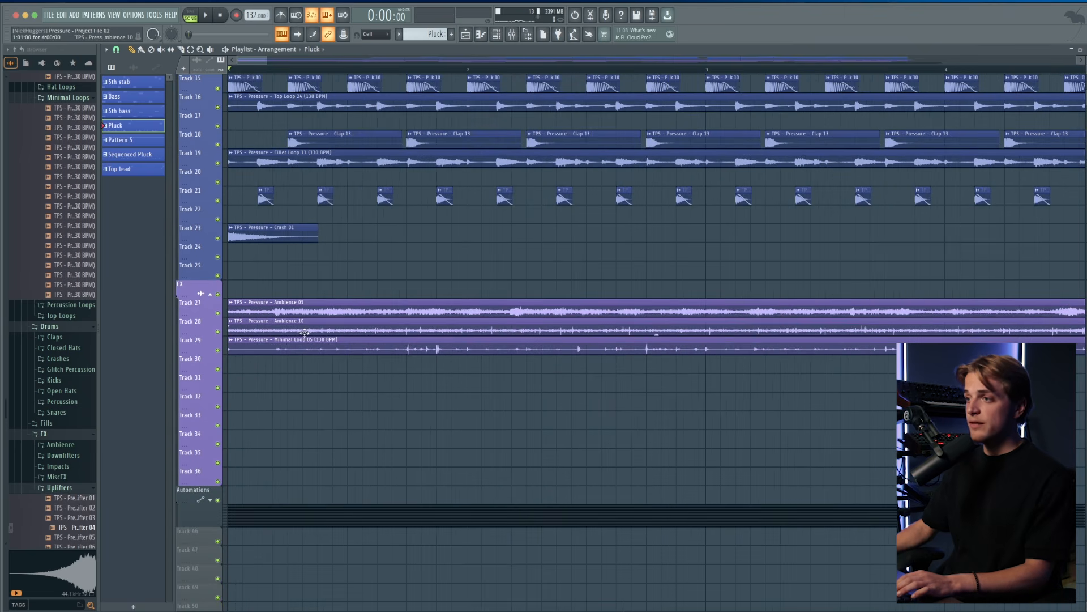
right_click(217, 350)
left_click(217, 331)
left_click(218, 313)
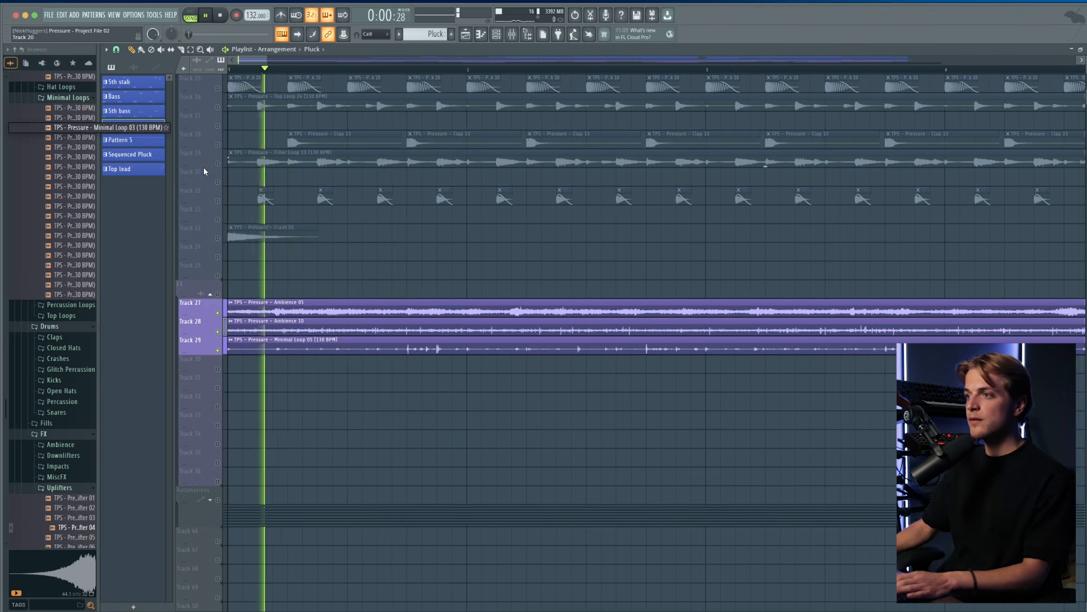
scroll(204, 170, "up", 3)
scroll(206, 171, "down", 5)
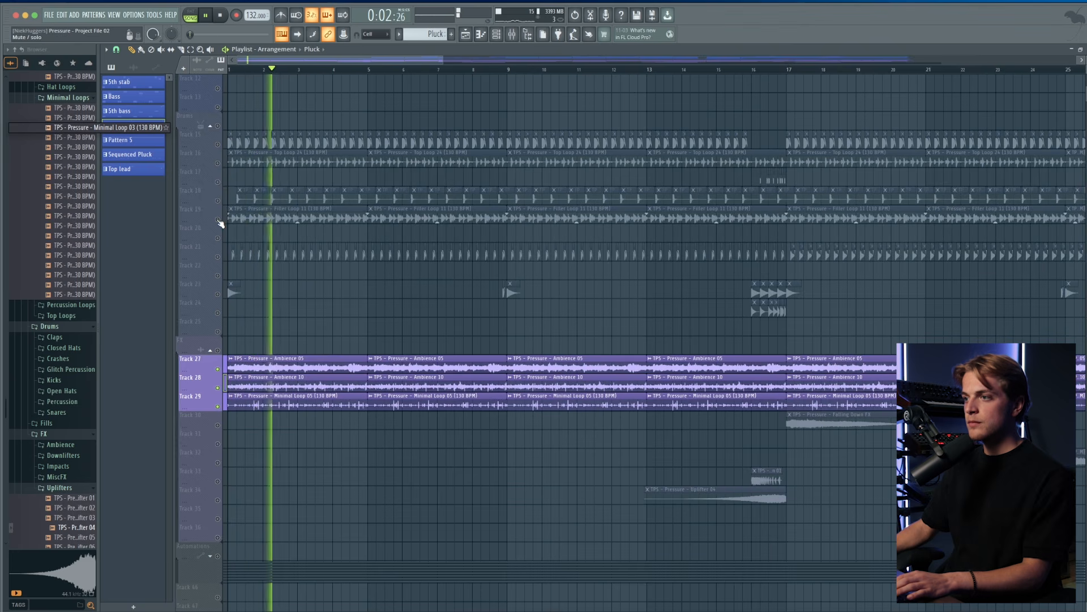
key("space")
- Unmute the drum tracks and then all remaining tracks, and play the opening of the arrangement from the start
left_click_drag(217, 219, 218, 182)
left_click(217, 144)
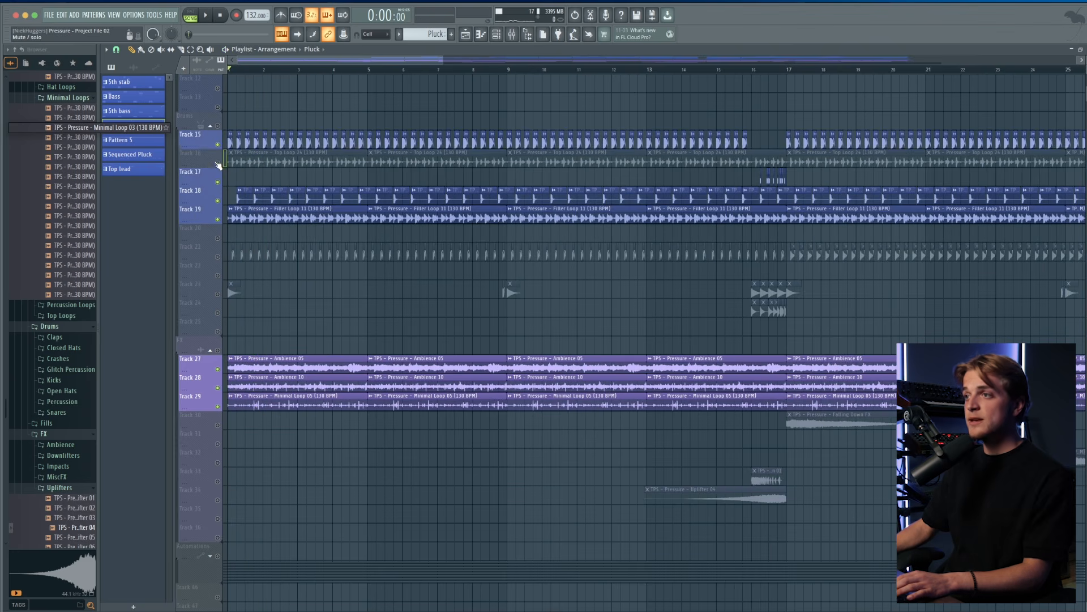
left_click(217, 163)
scroll(215, 226, "down", 5)
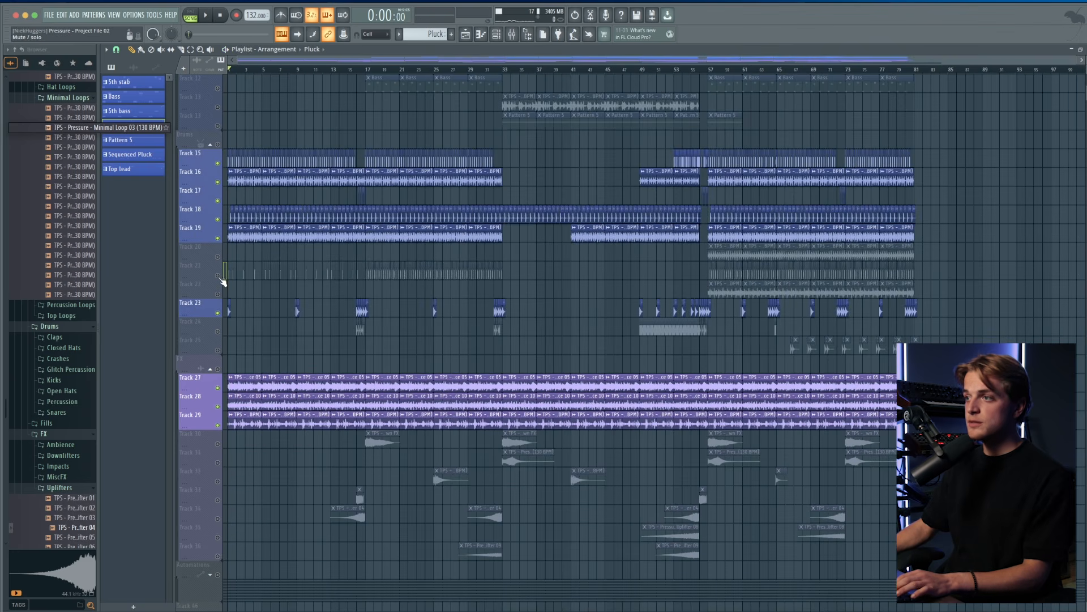
left_click(221, 279)
scroll(258, 268, "up", 4)
key("space")
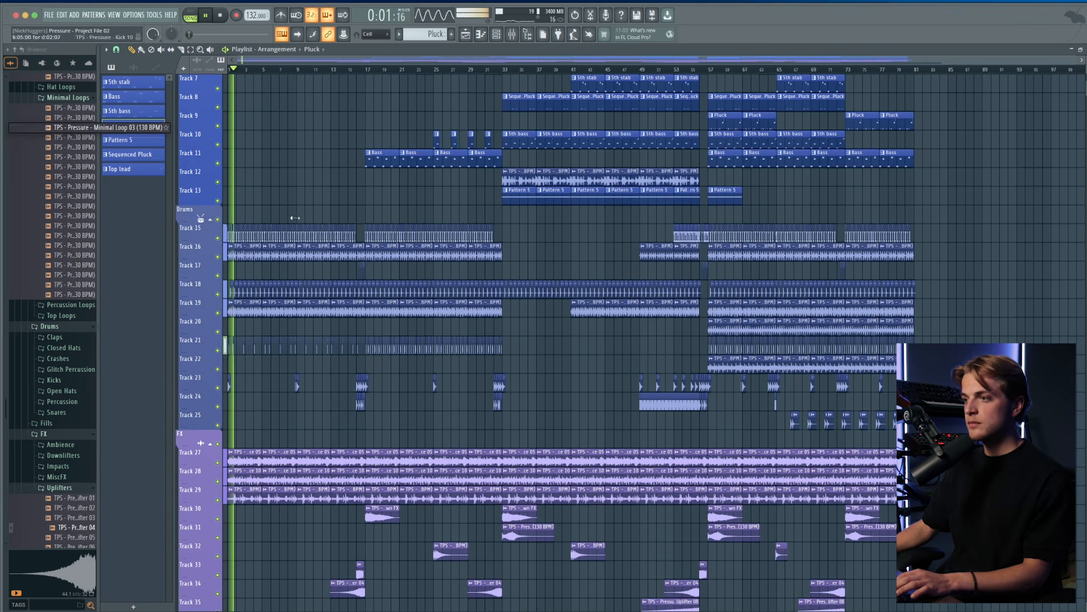
key("space")
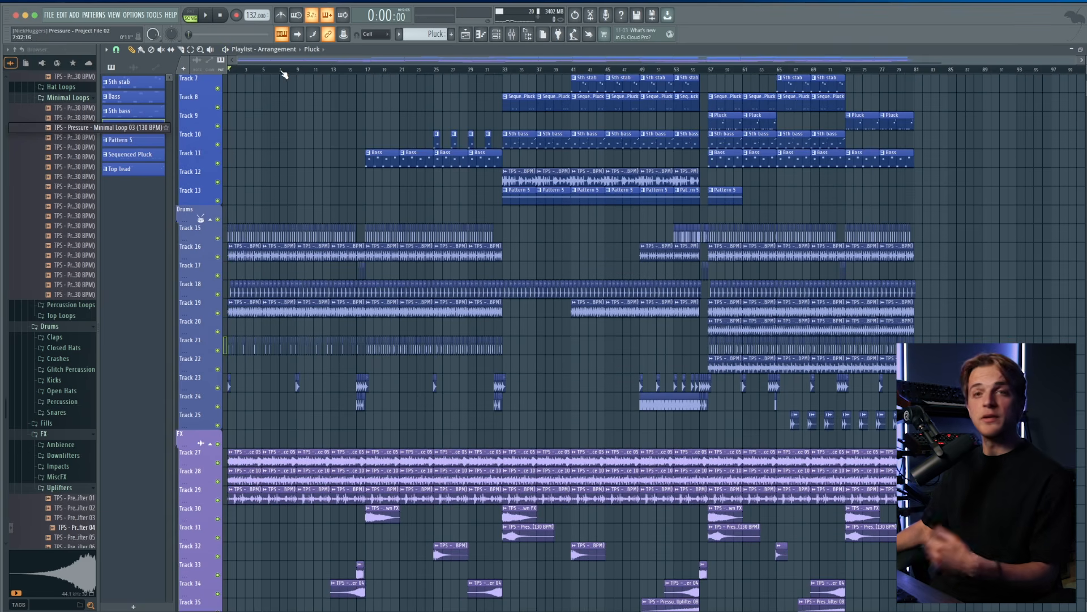
- Solo Backspin 01 on Track 33 and play the bar 16 fill, adding the snares, crashes and open hats on Tracks 24, 23 and 21
left_click(281, 70)
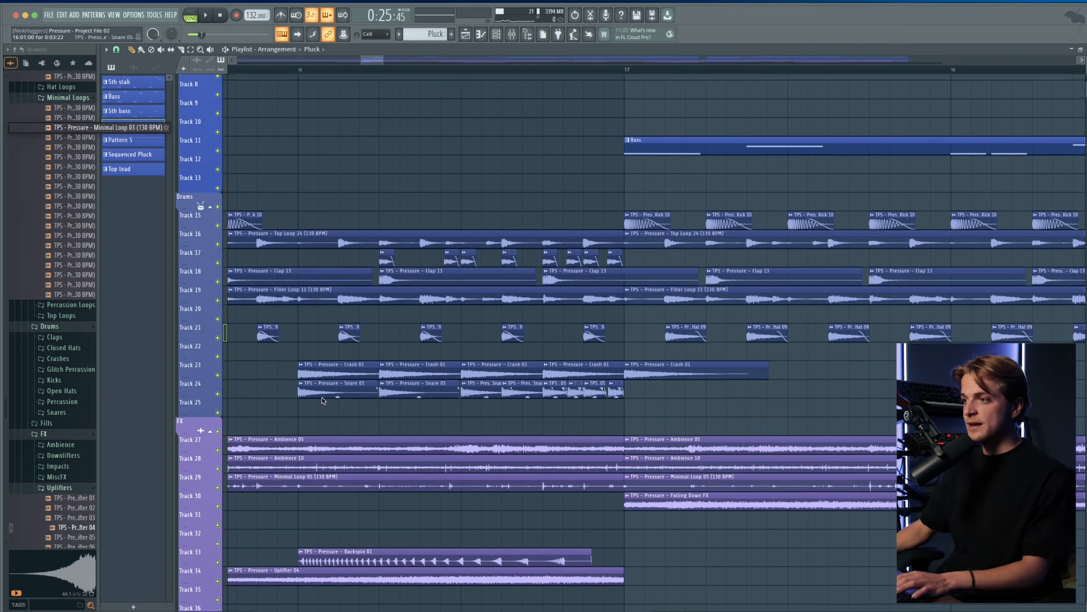
scroll(349, 398, "down", 1)
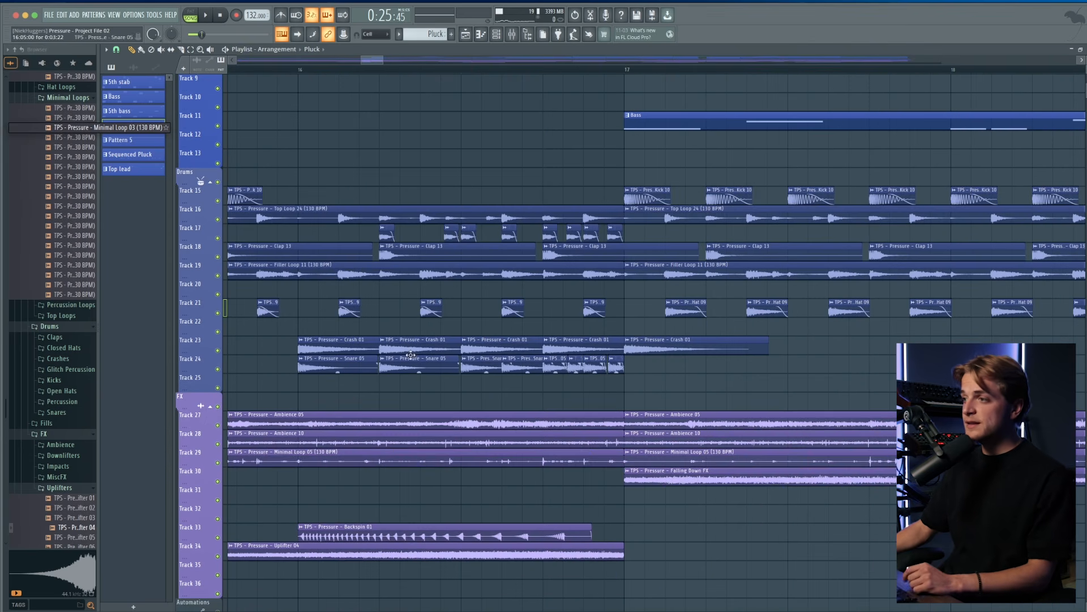
left_click_drag(297, 342, 670, 391)
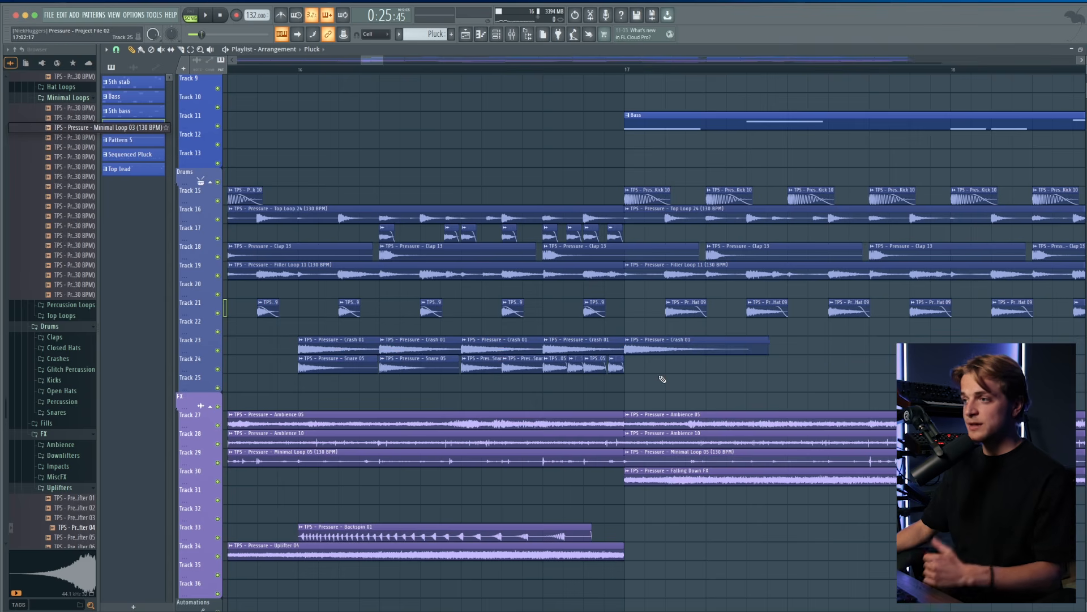
right_click(217, 538)
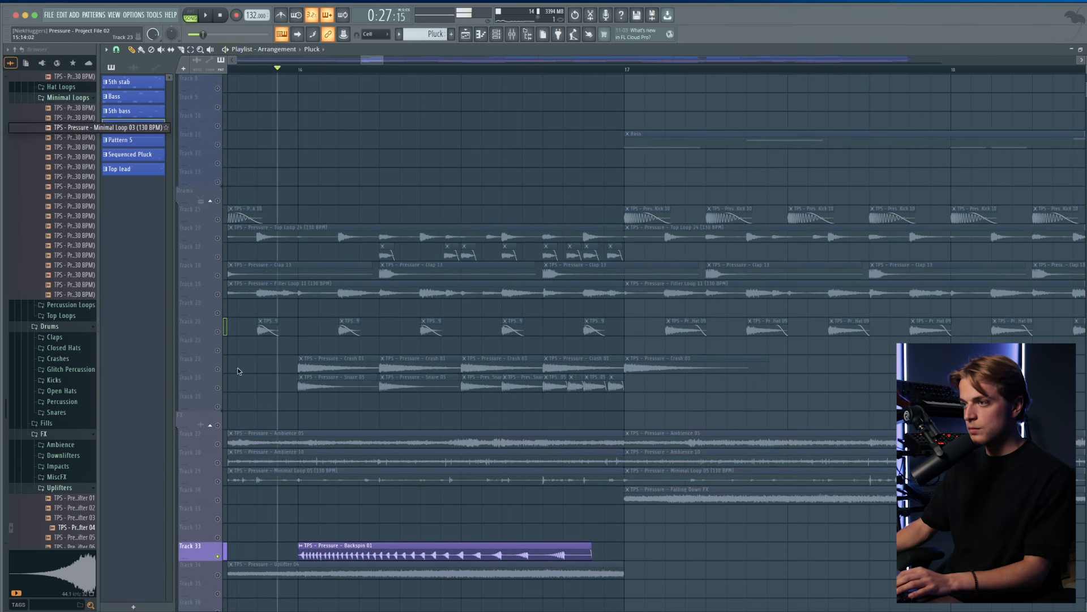
key("space")
left_click_drag(217, 388, 218, 332)
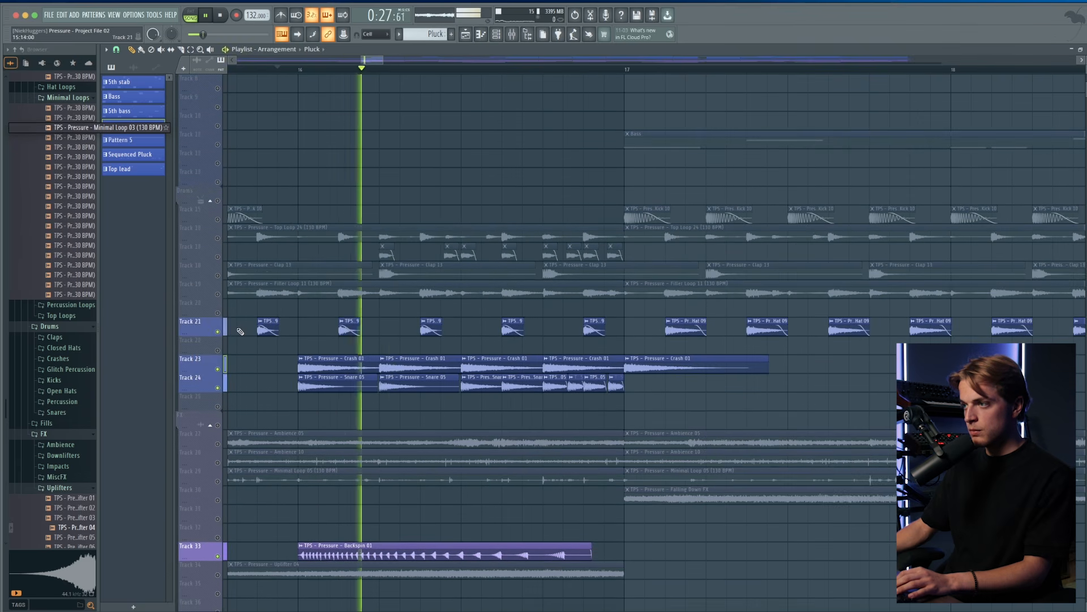
key("space")
- Unmute Filler Loop 11, the claps, the Track 17 fill and Top Loop 24, and play them with the bar 16 fill
left_click(218, 294)
key("space")
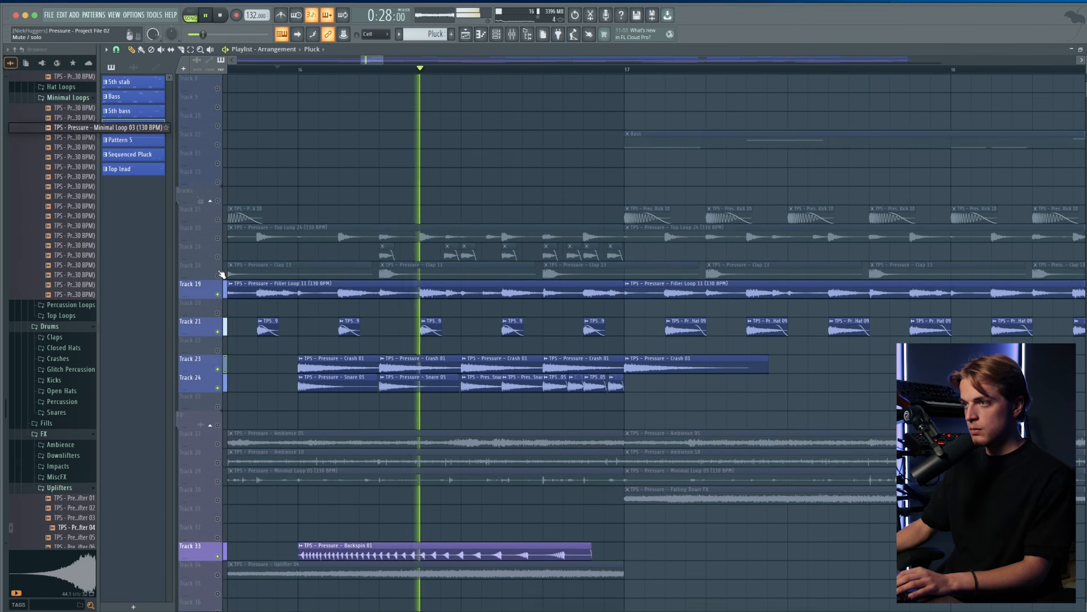
left_click(217, 275)
left_click_drag(217, 257, 218, 238)
key("space")
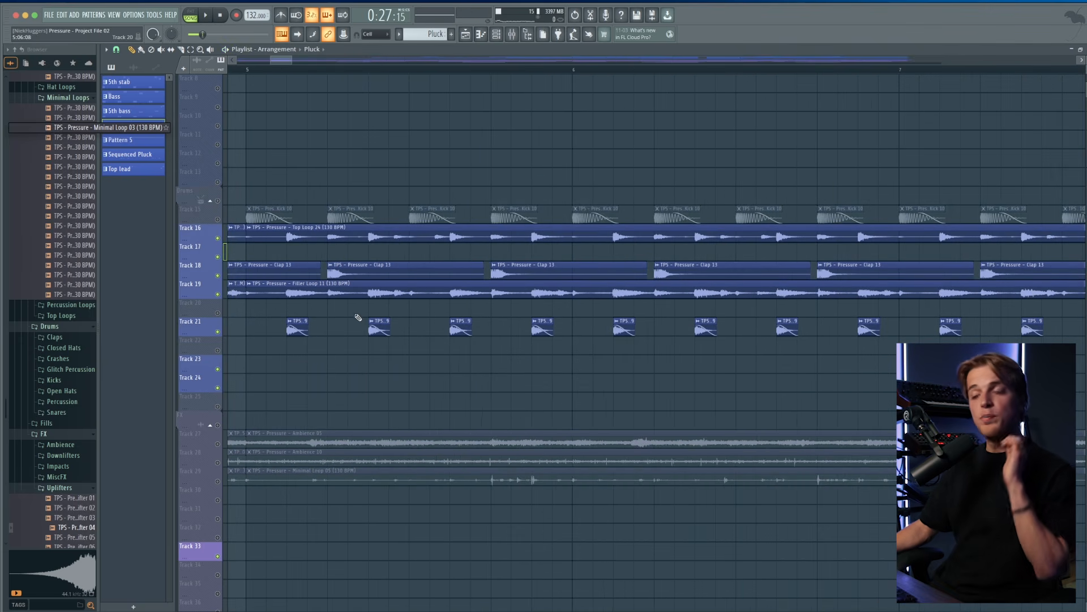
- Try different clip fades on the four Kick 10 clips in bar 15 of Track 15 and play the result
scroll(378, 328, "up", 4)
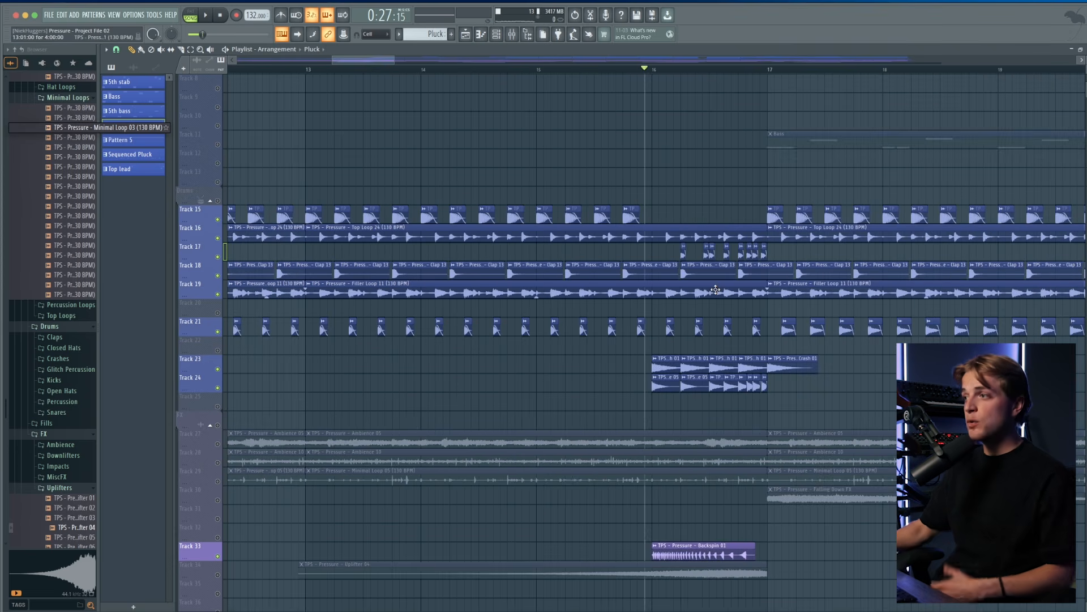
left_click(477, 72)
scroll(554, 146, "up", 4)
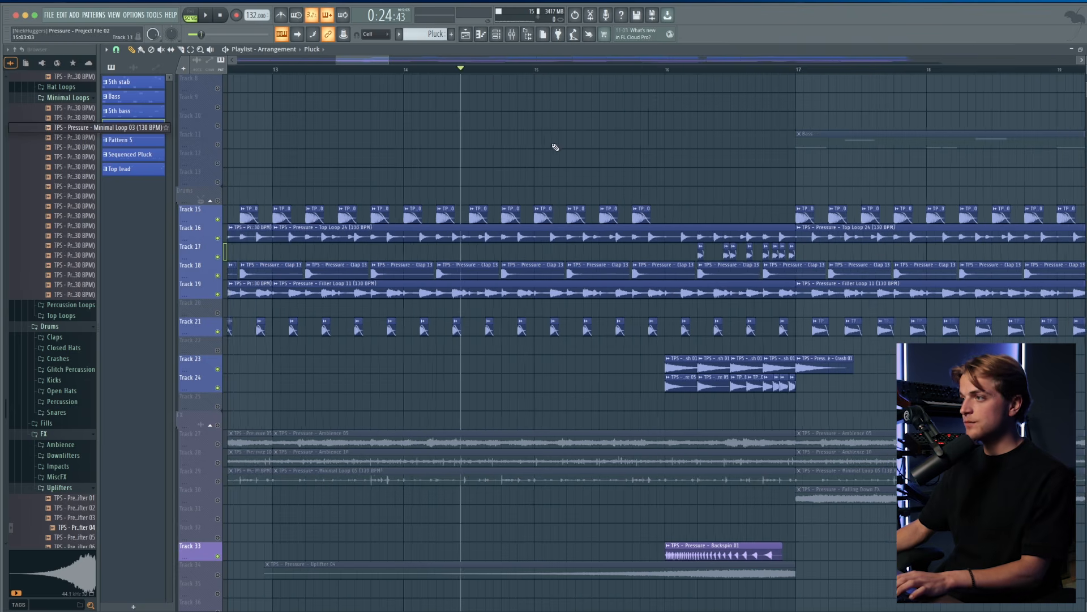
left_click(546, 209)
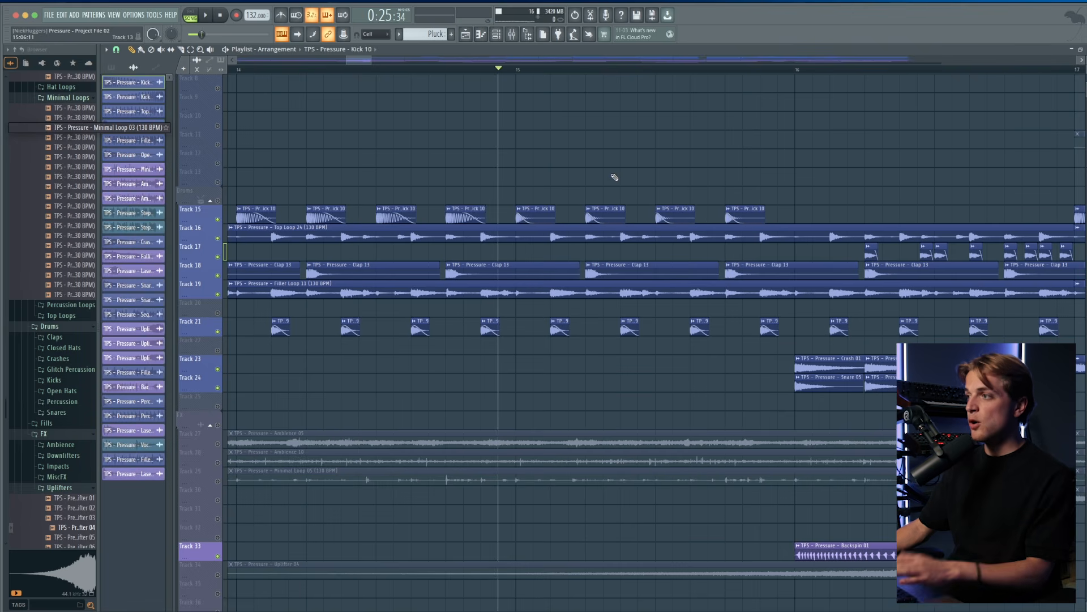
key("space")
key("space")
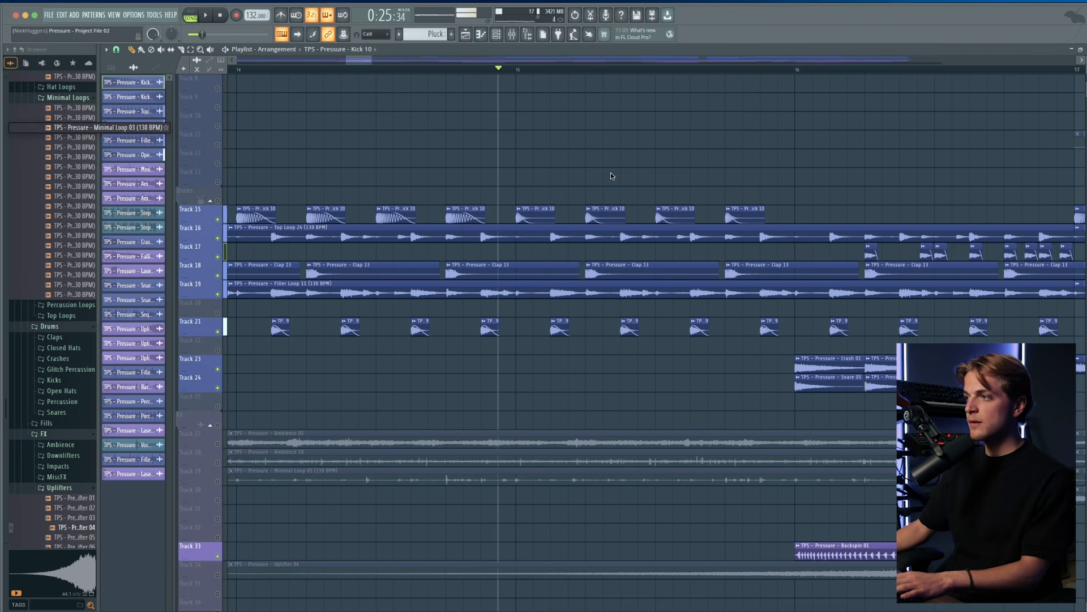
- Undo the fade and move edits made to the Kick 10 clips in bar 15
key("ctrl+z")
key("ctrl+z")
key("ctrl+z")
key("ctrl+z")
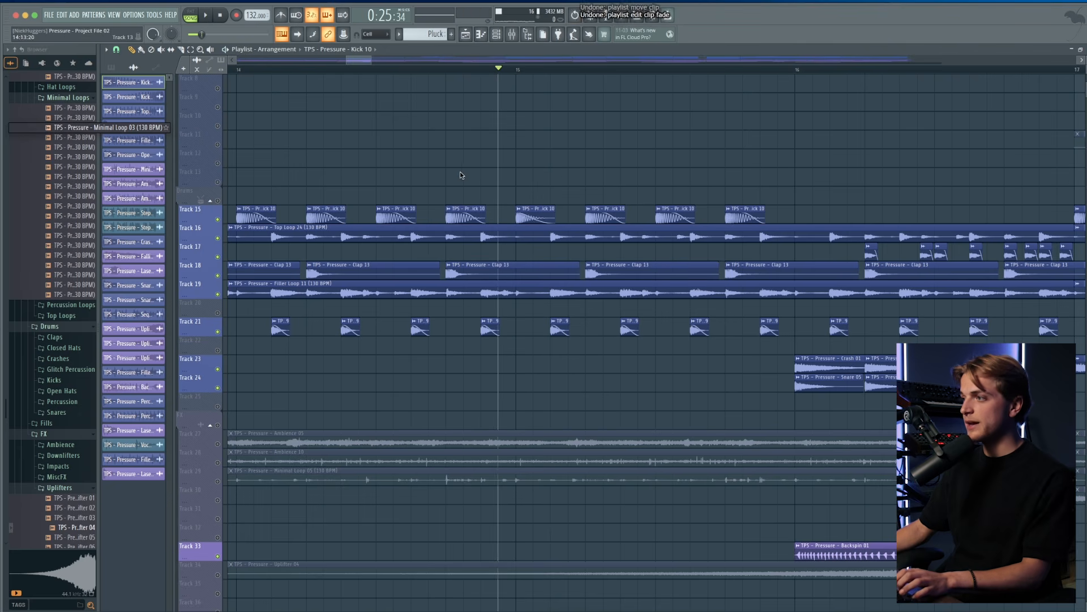
- Play the drum fill leading into bar 17 and set the playback position back to the start of bar 16
scroll(608, 95, "up", 5)
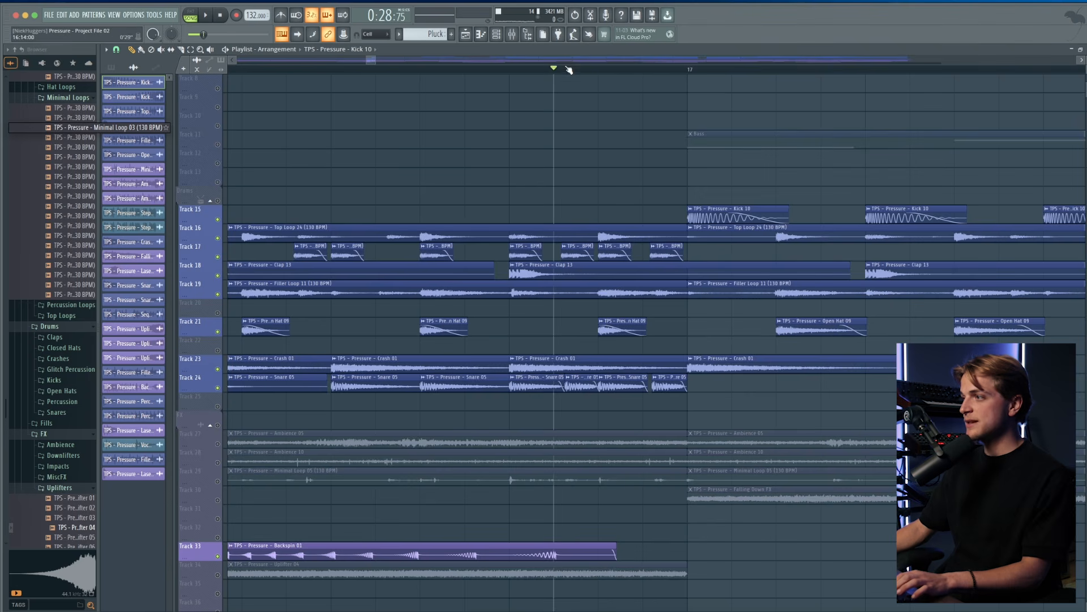
scroll(565, 69, "down", 5)
key("space")
left_click(466, 75)
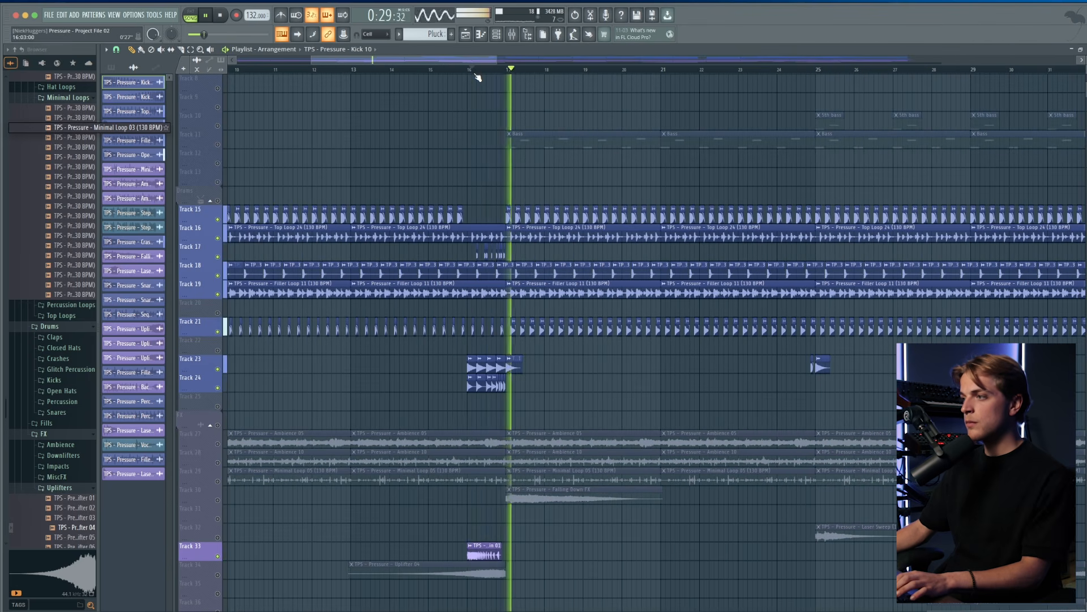
key("space")
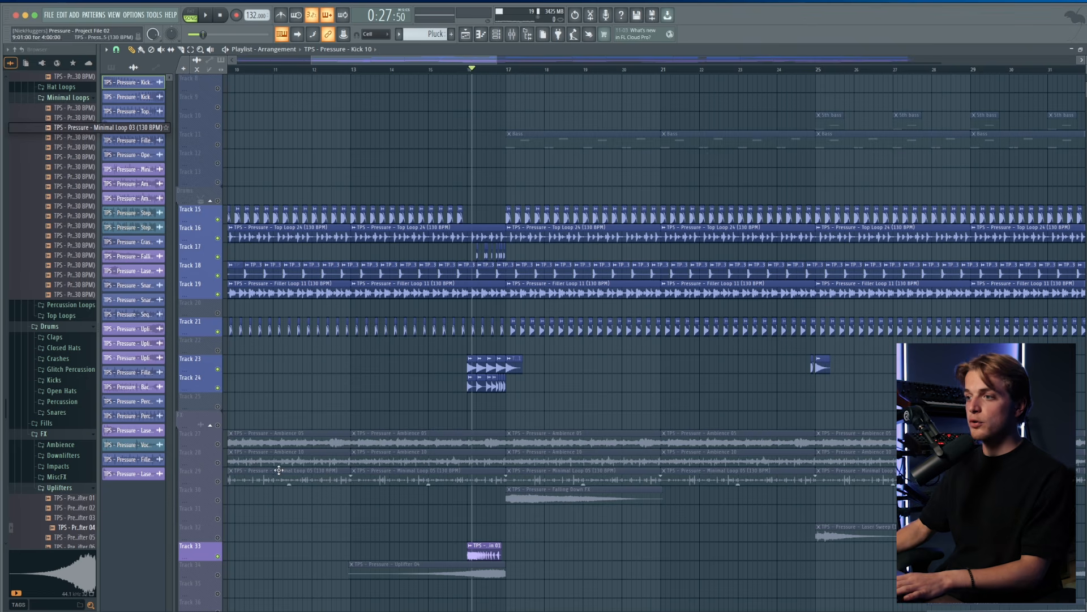
- Unmute Minimal Loop 05, both Ambience tracks, Falling Down FX and the Bass on Track 11, and play from bar 16
left_click(217, 481)
left_click(218, 463)
left_click(217, 444)
left_click(217, 500)
scroll(580, 525, "up", 4)
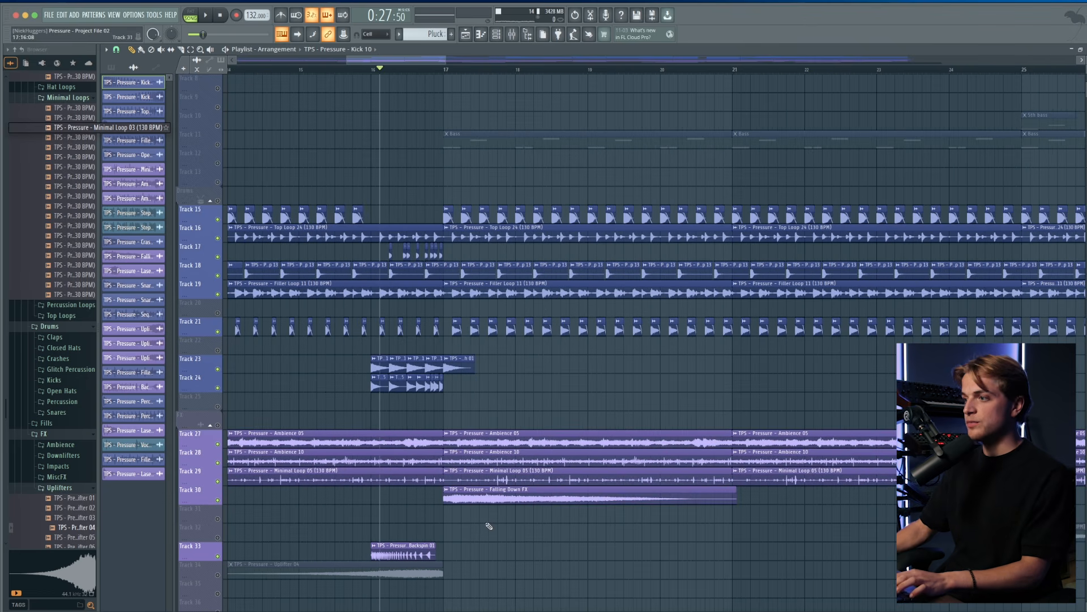
left_click(217, 144)
scroll(323, 190, "down", 4)
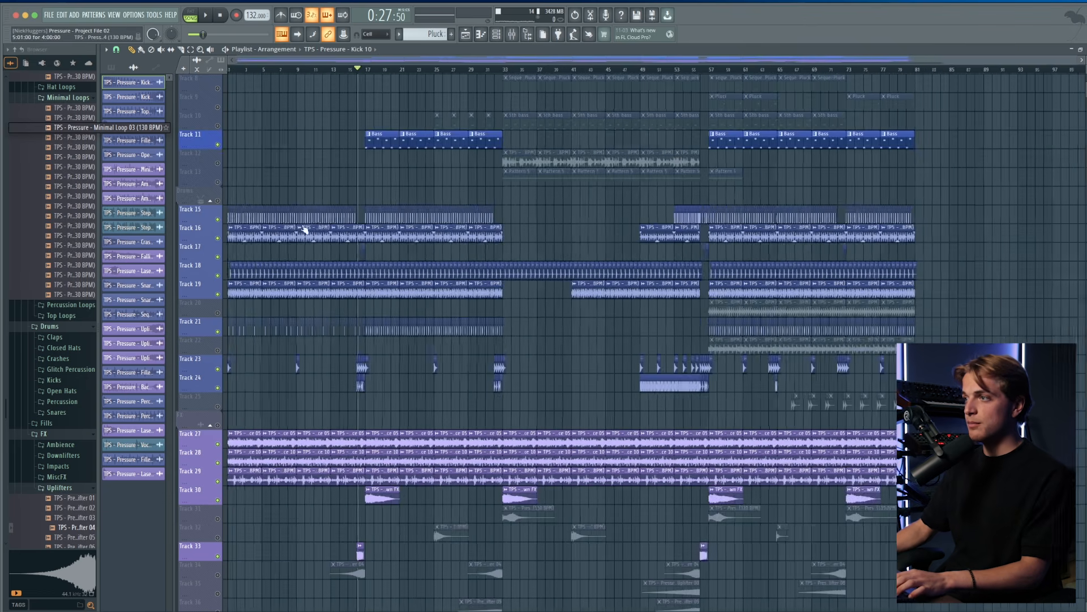
key("space")
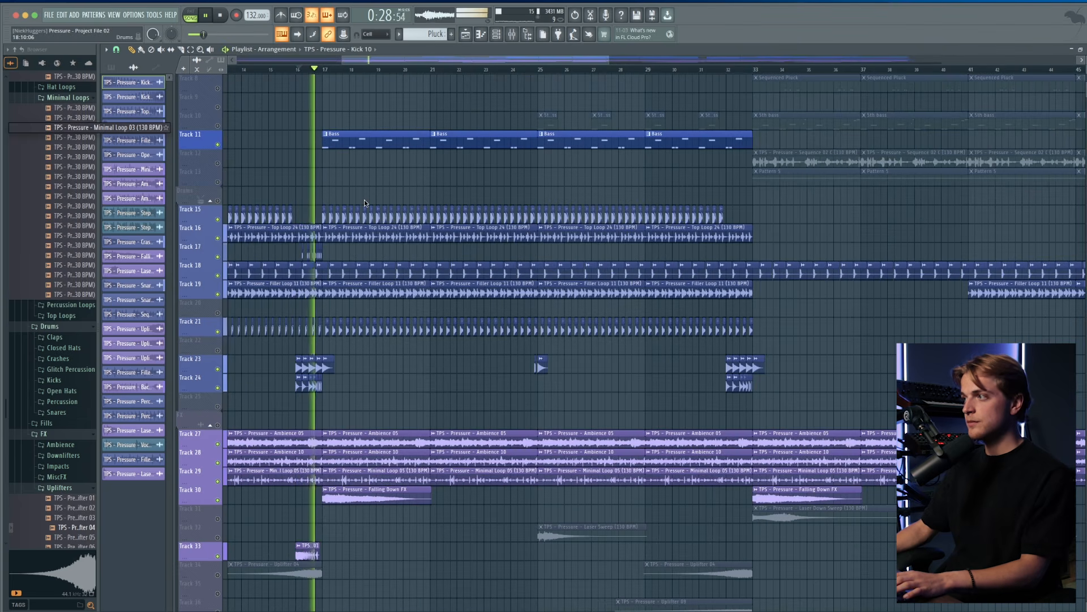
- Unmute all tracks and play on from bar 17 while reviewing where the Top lead and 5th bass patterns enter
right_click(218, 145)
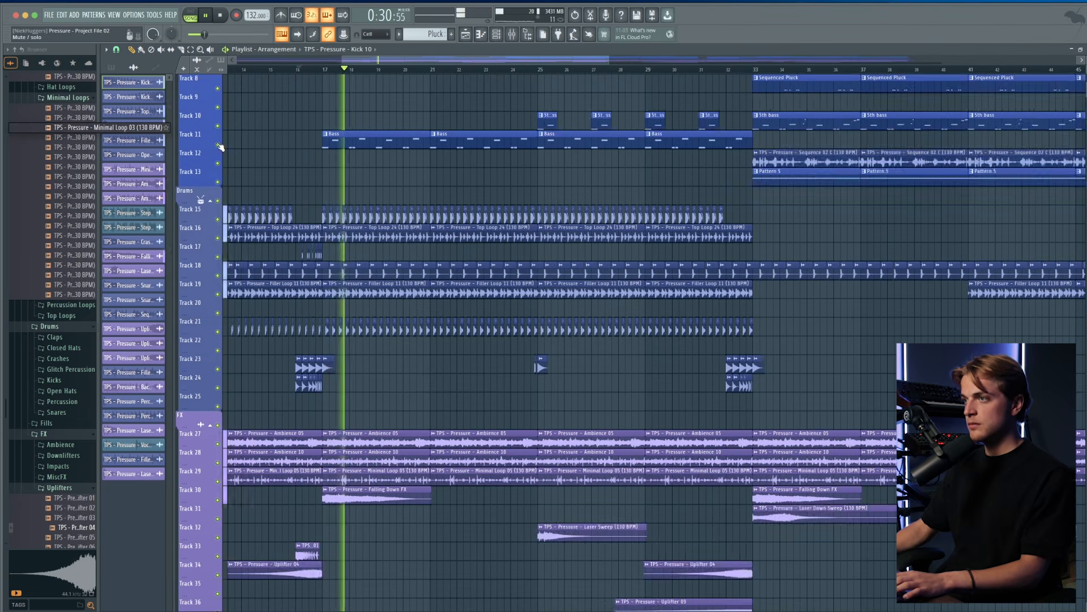
scroll(239, 159, "down", 4)
scroll(283, 163, "up", 2)
scroll(284, 163, "up", 1)
scroll(416, 170, "up", 4)
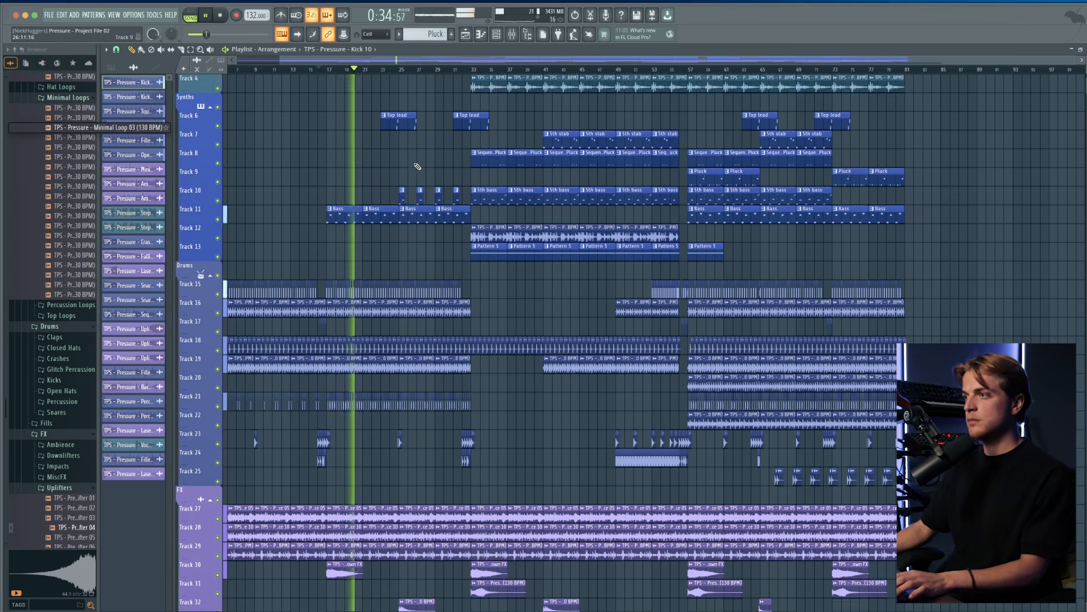
scroll(416, 169, "up", 3)
scroll(406, 168, "up", 4)
key("space")
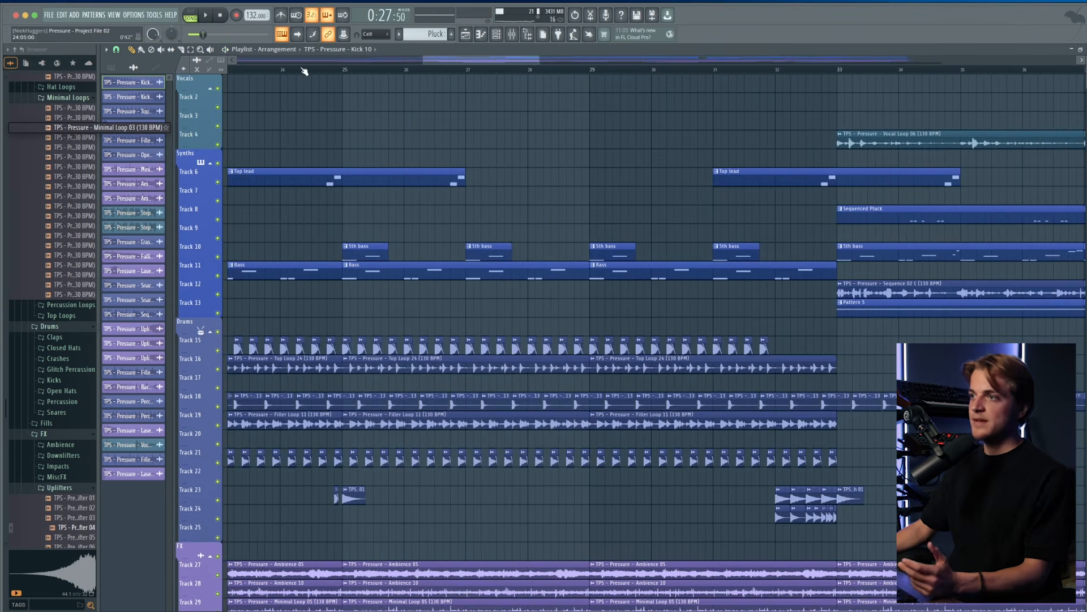
- Solo the Top lead on Track 6 briefly, restore all tracks, and play the arrangement on towards bar 33
right_click(219, 183)
right_click(219, 183)
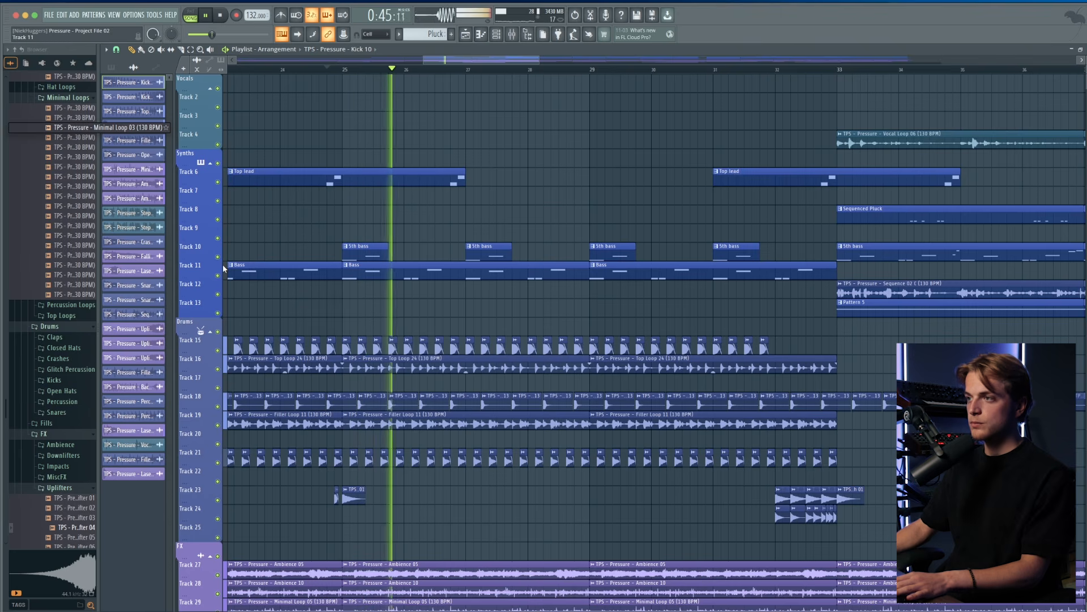
scroll(244, 235, "down", 2)
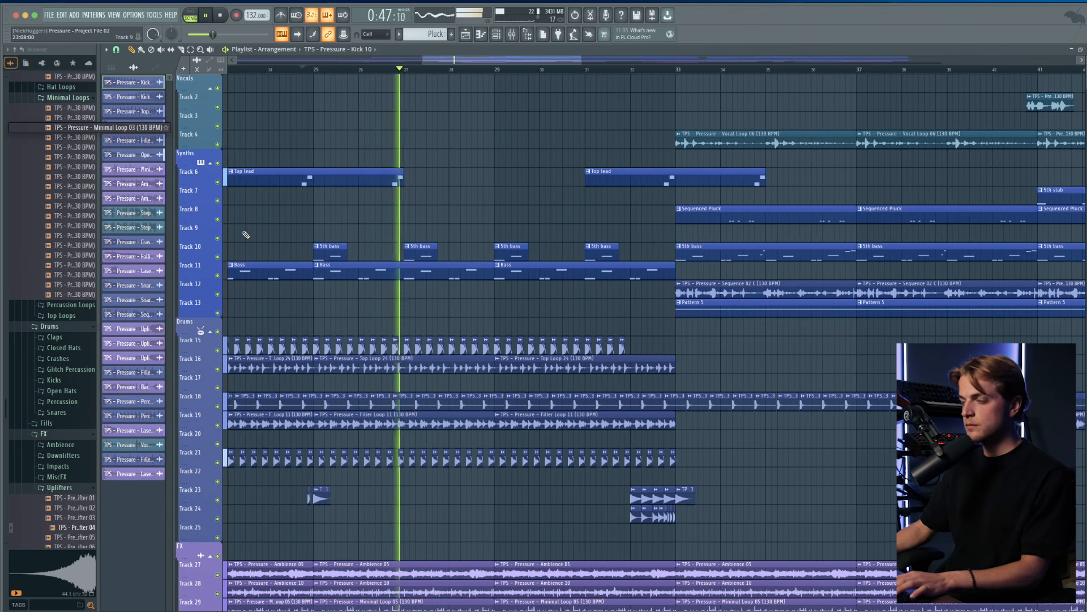
scroll(246, 234, "down", 5)
scroll(523, 332, "down", 1)
scroll(524, 332, "up", 1)
scroll(596, 302, "up", 4)
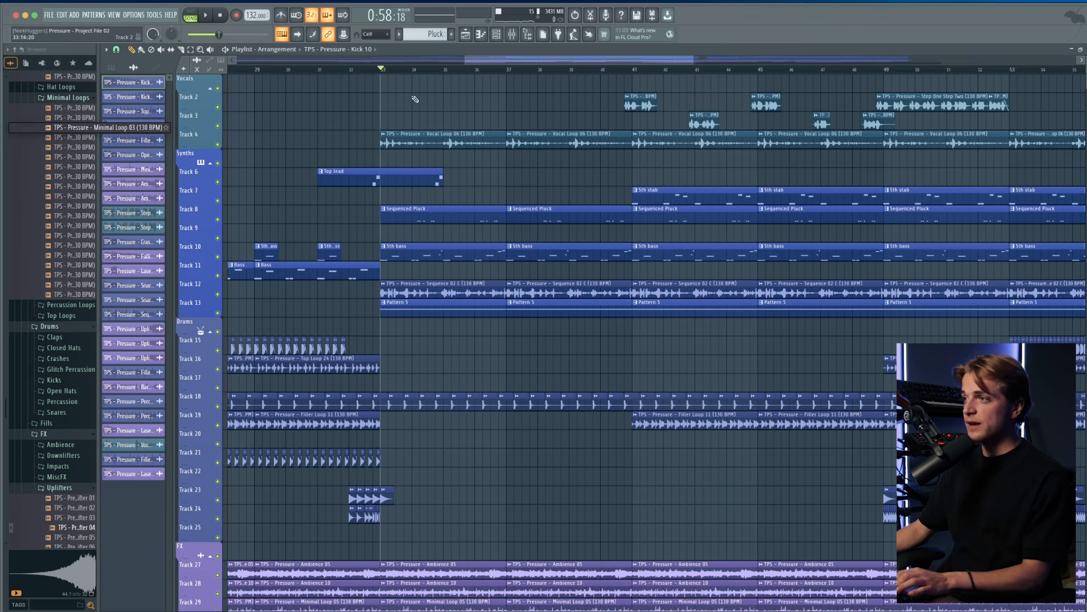
- Solo Vocal Loop 06 on Track 4 from bar 33, restore all tracks, and stop playback
scroll(405, 92, "up", 2)
right_click(218, 149)
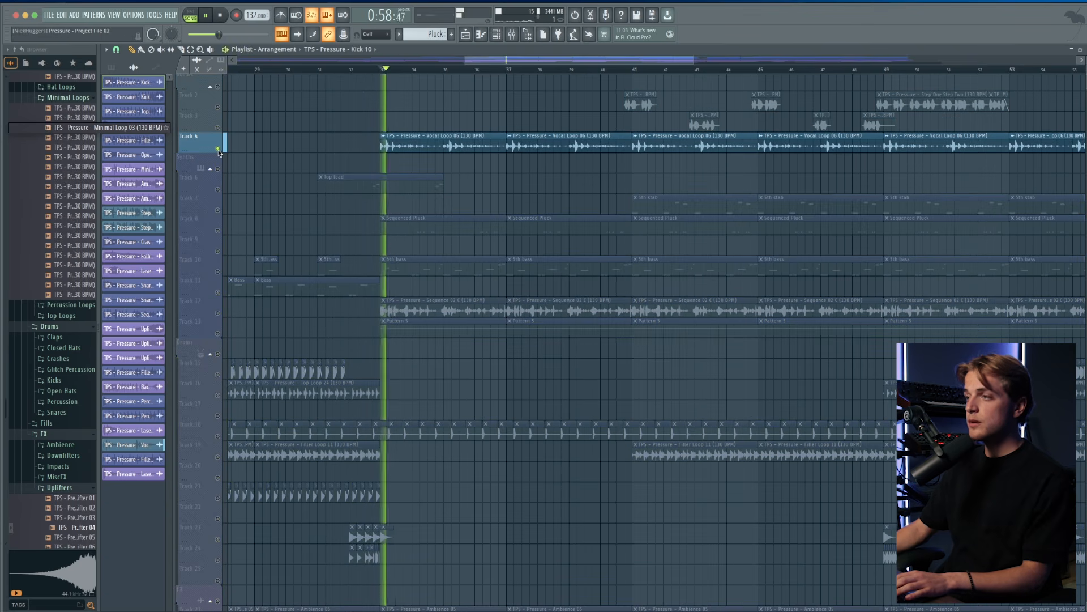
right_click(218, 149)
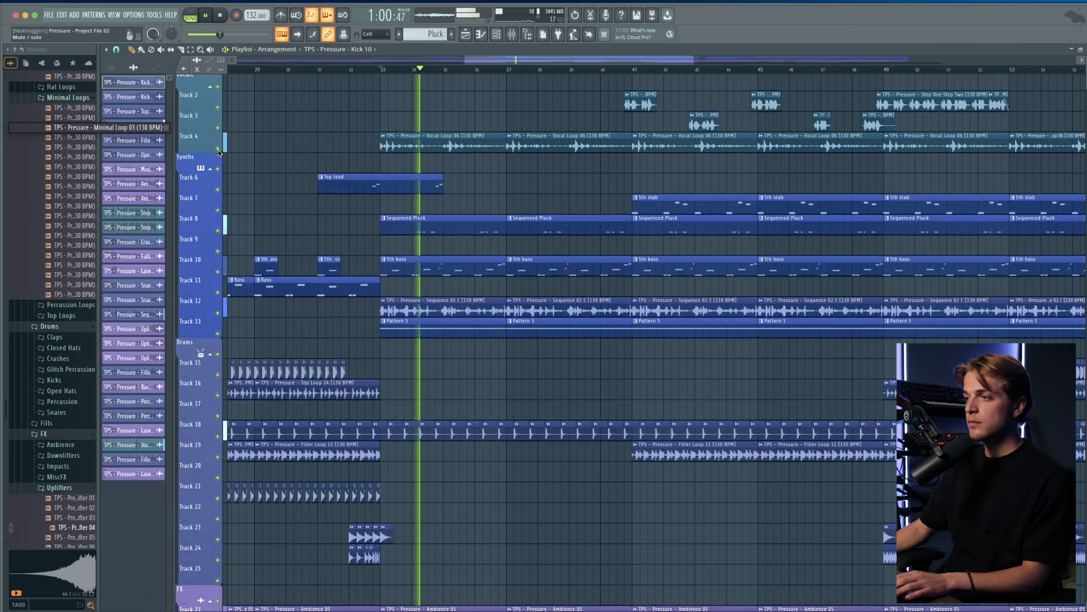
key("space")
- Solo Sequence 02 on Track 12 and play it from bar 33
right_click(218, 313)
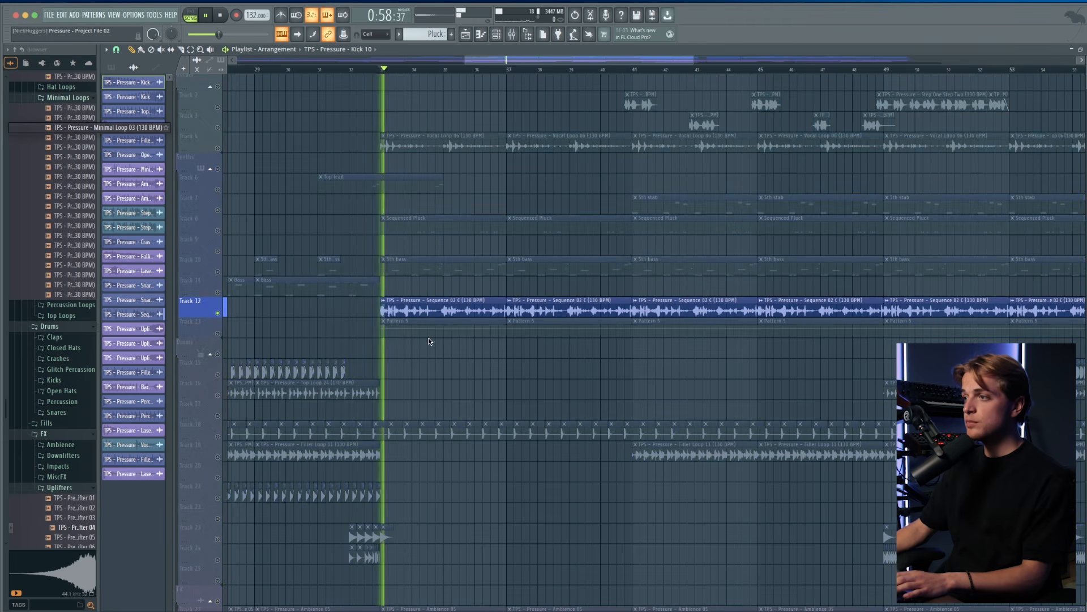
key("space")
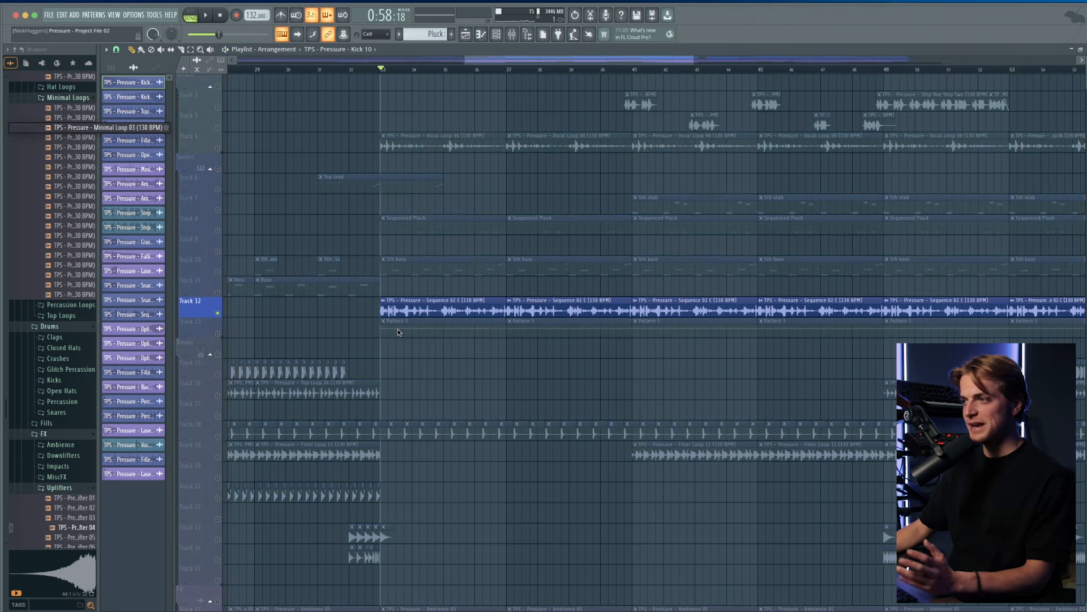
key("space")
- Unmute Pattern 5 on Track 13 alongside Sequence 02 and play both from bar 33
scroll(408, 316, "up", 1)
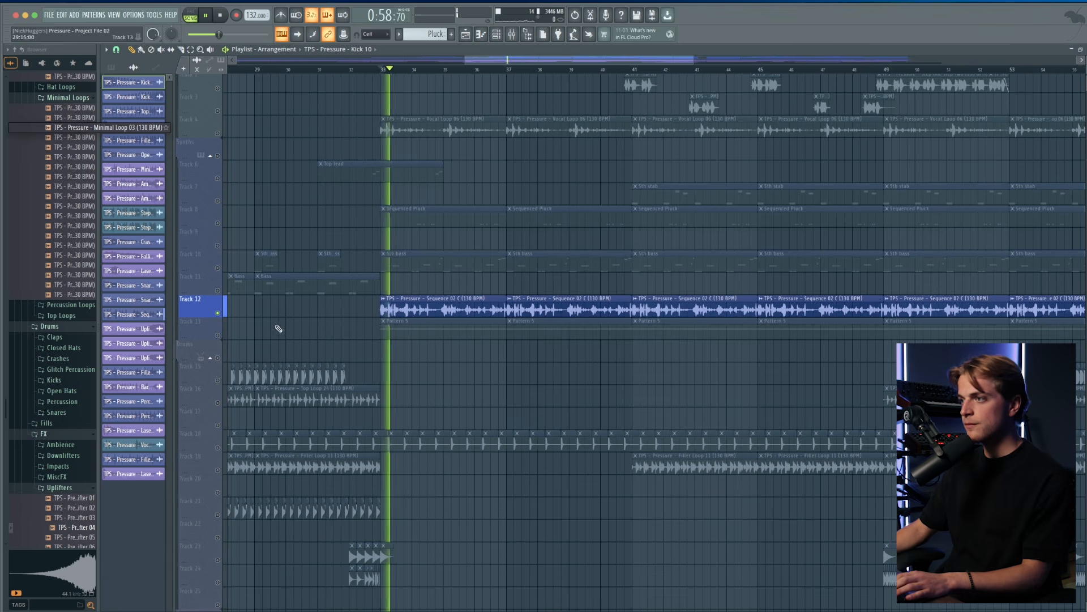
left_click(219, 336)
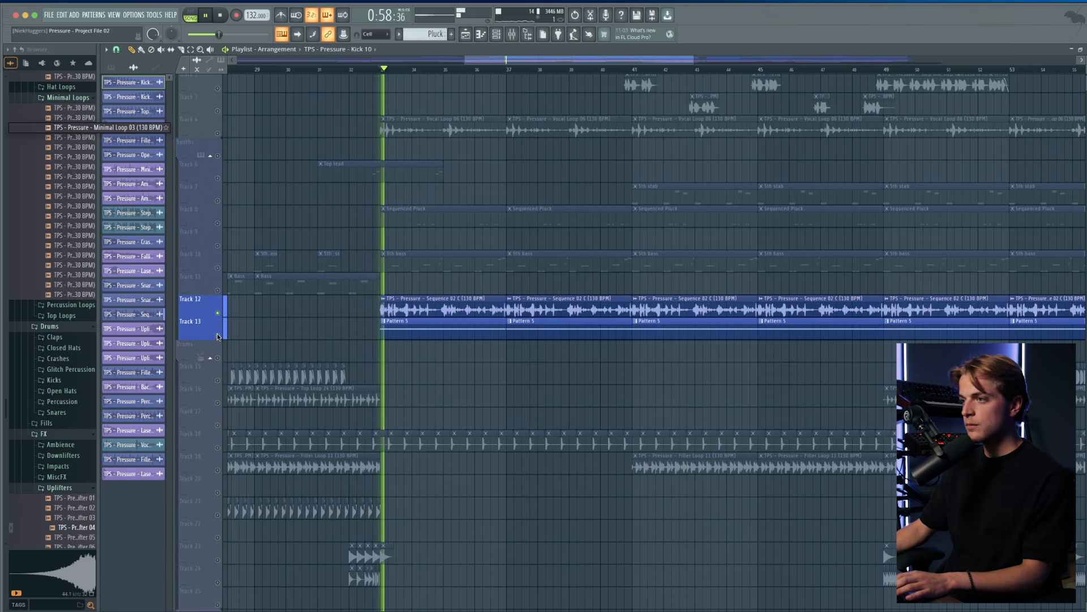
key("space")
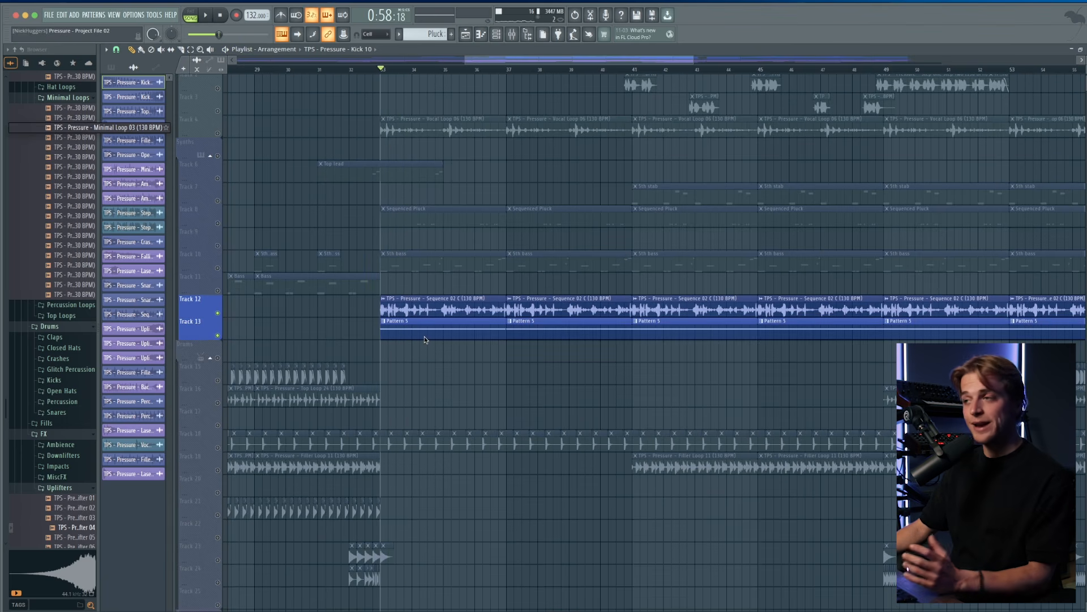
scroll(334, 338, "down", 1)
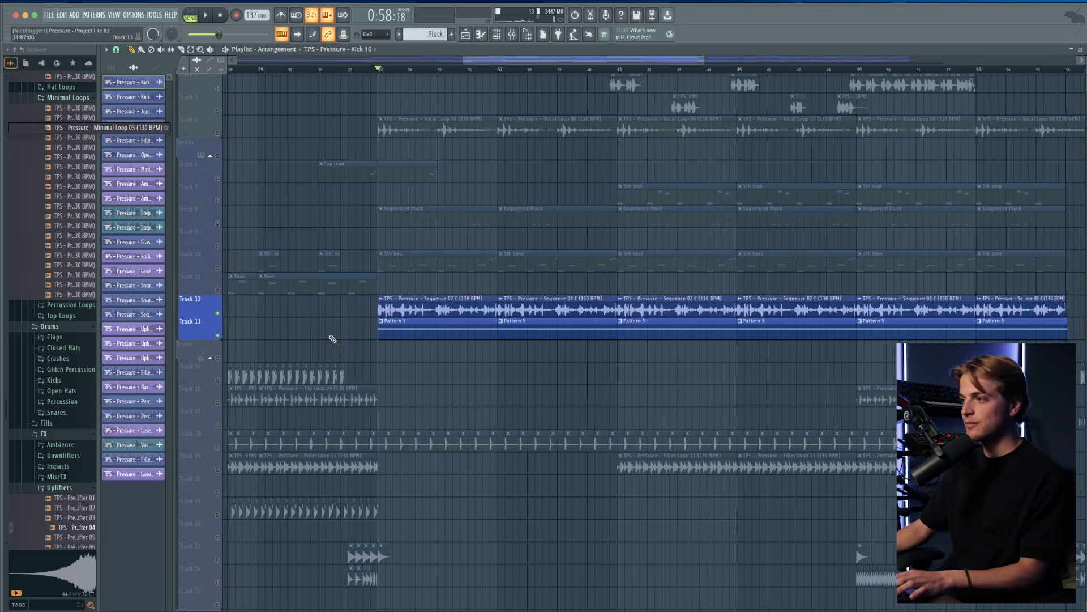
scroll(335, 339, "down", 4)
key("space")
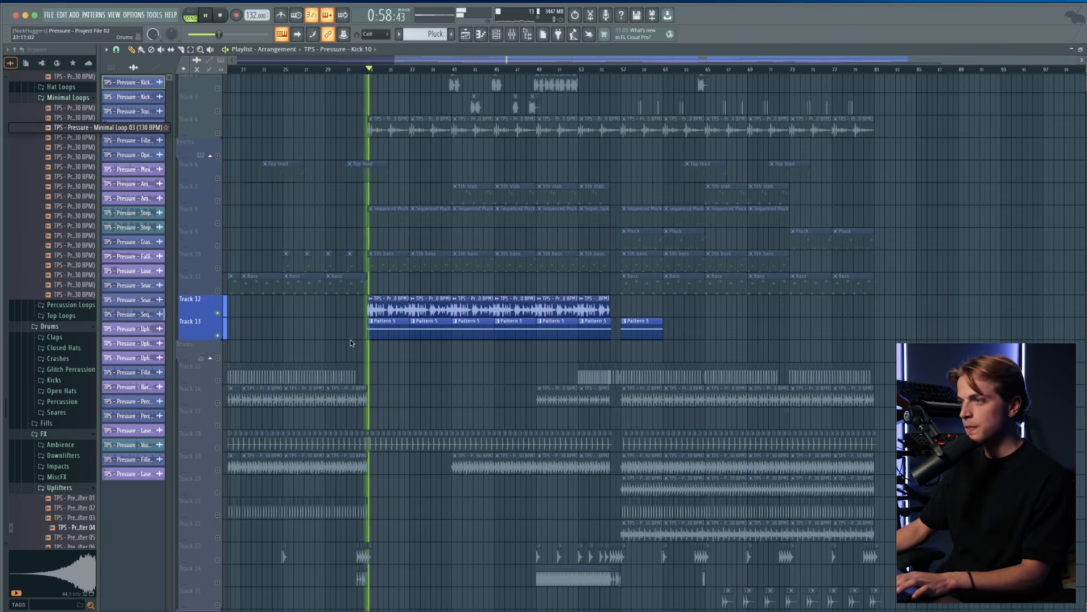
- Unmute all tracks, play the section around bar 41, and stop playback
left_click(218, 335, "ctrl")
scroll(403, 110, "up", 3)
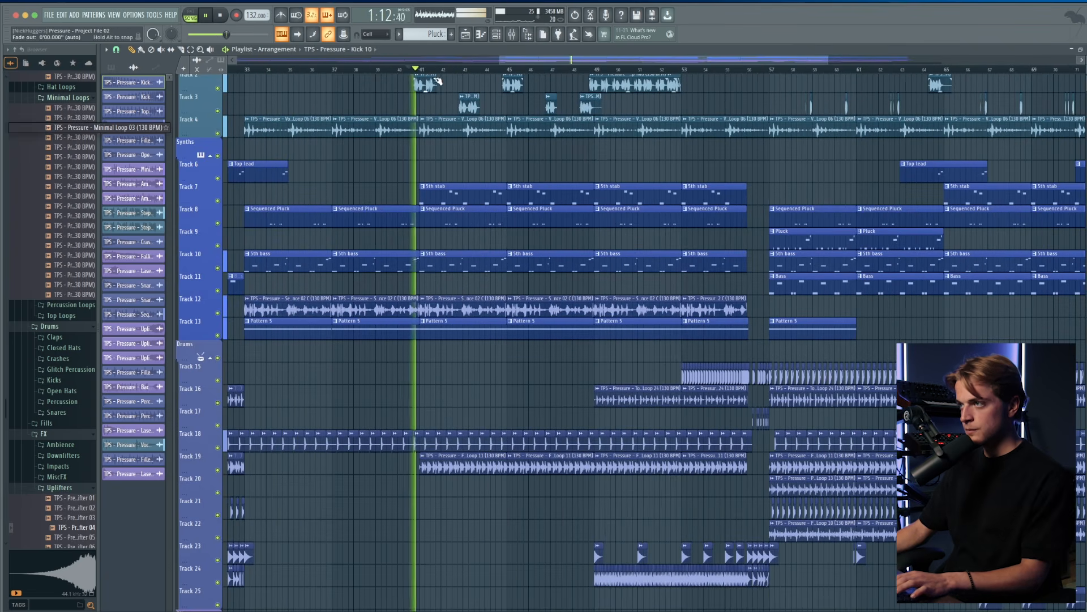
scroll(417, 75, "up", 4)
scroll(436, 97, "up", 1)
key("space")
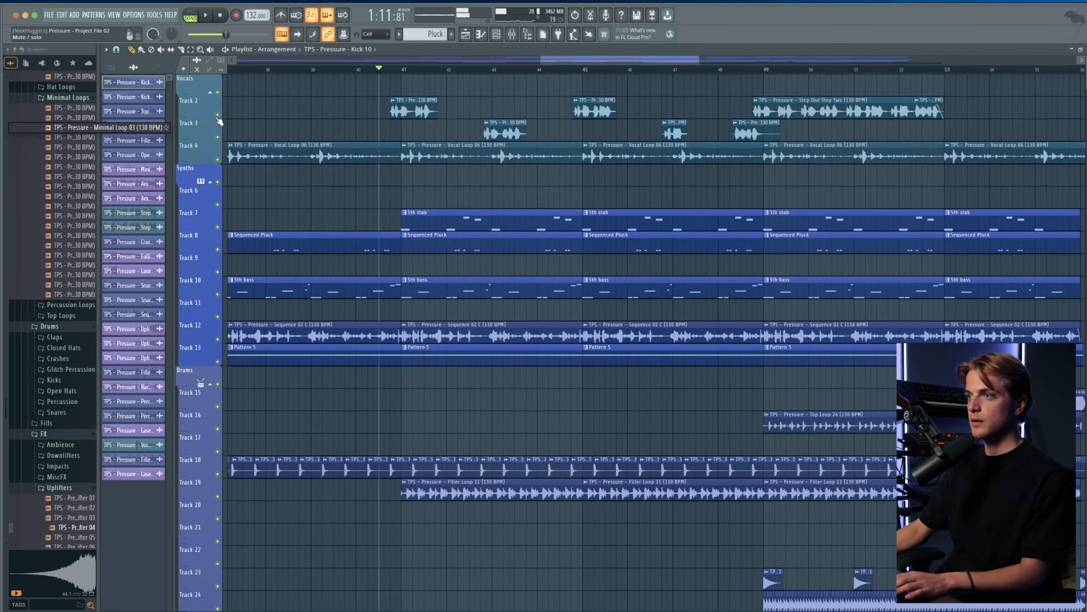
- Isolate the vocal clips on Tracks 2 and 3, restore all tracks, play from just before bar 41, and move playback near bar 49
right_click(217, 137)
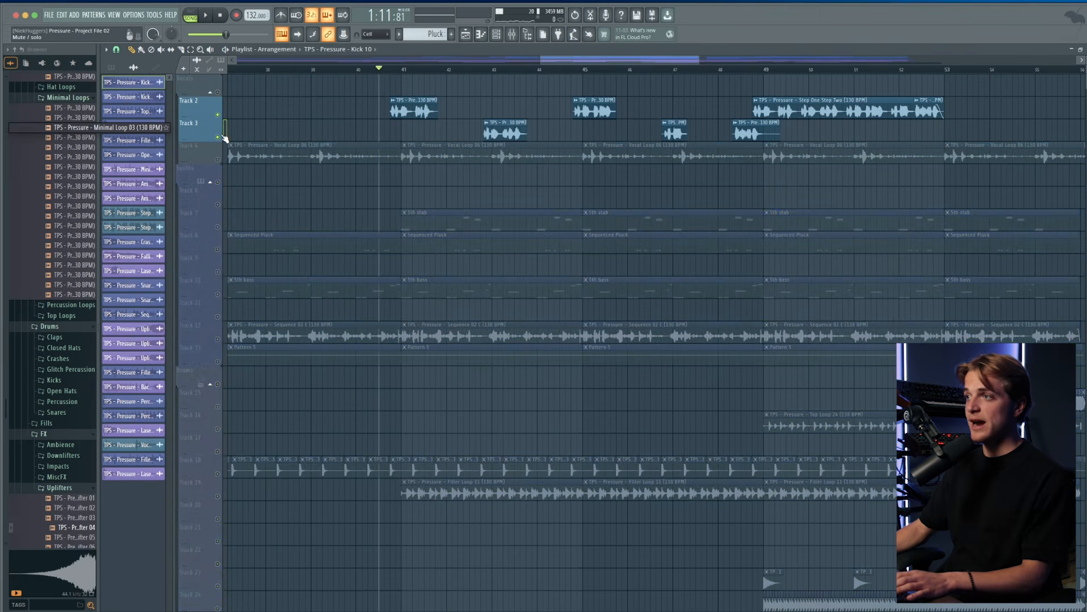
right_click(218, 137)
key("space")
scroll(346, 167, "down", 3)
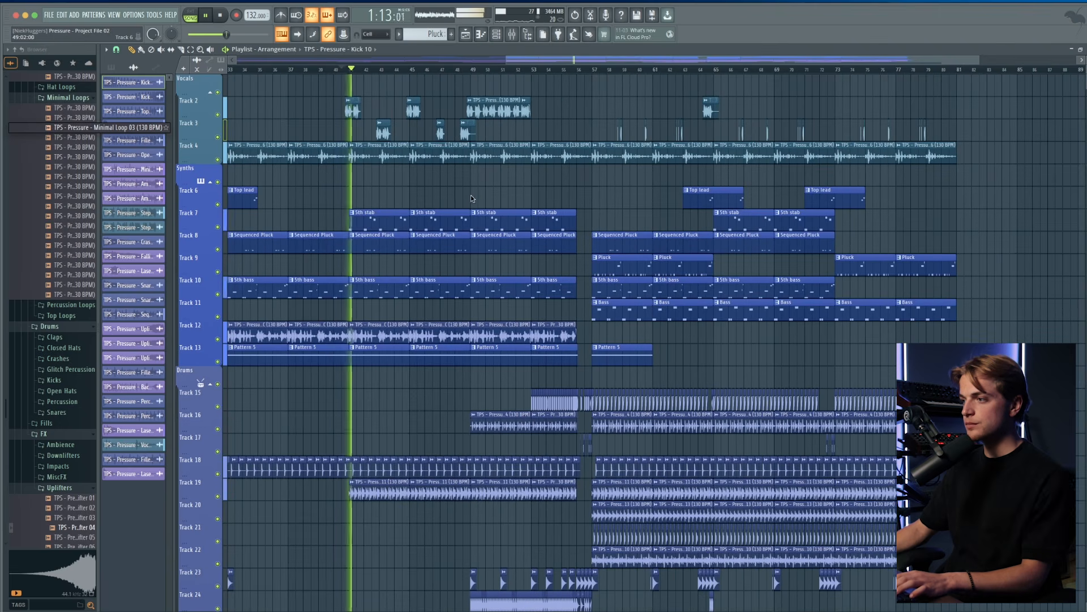
scroll(469, 134, "up", 2)
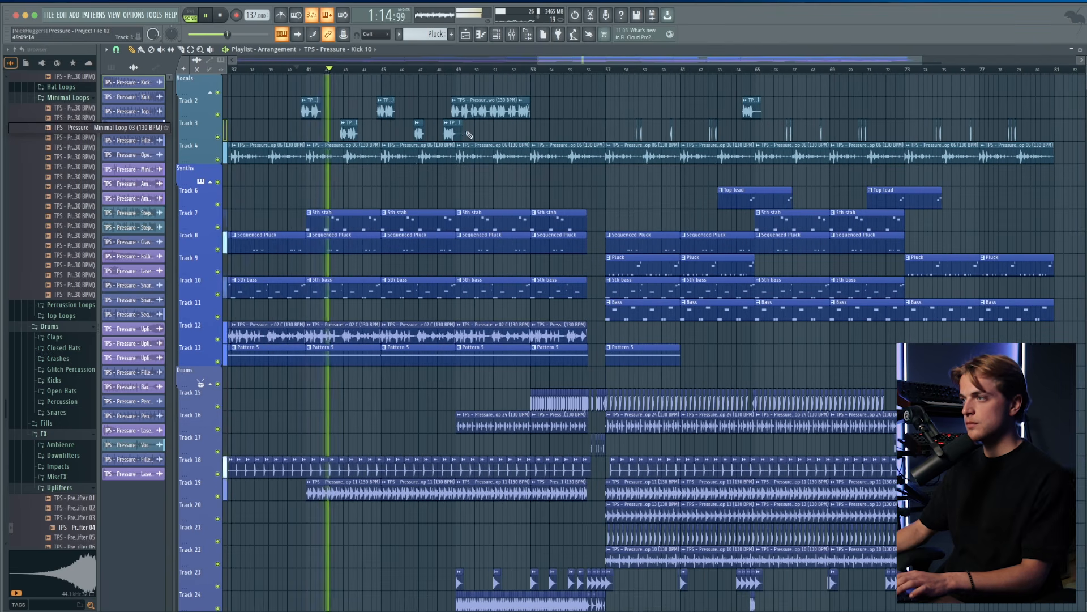
left_click(448, 69)
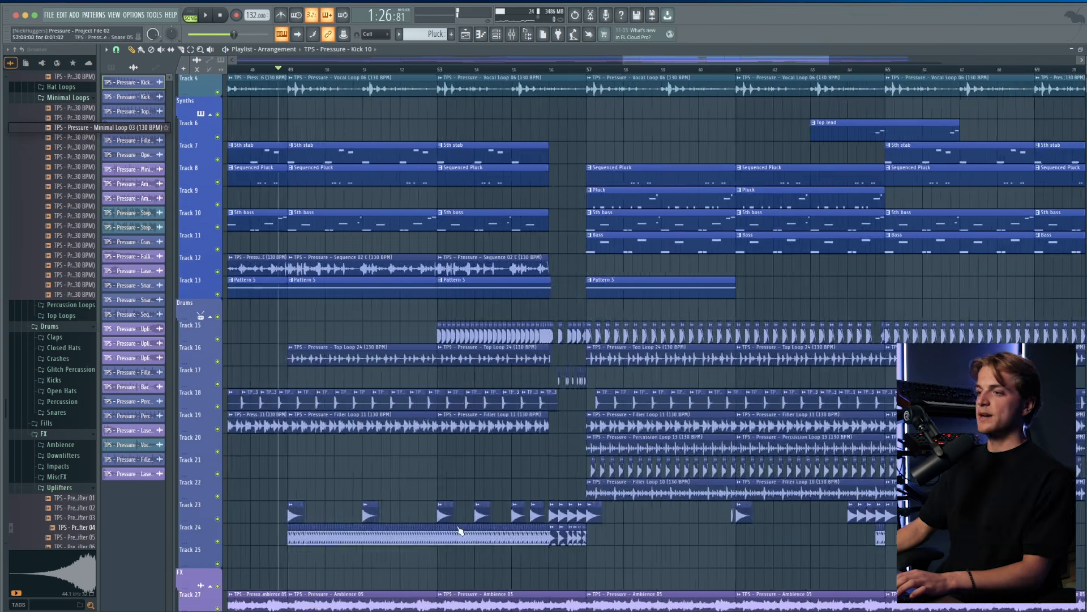
- Examine the snare, crash and kick build-up clips between bars 49 and 57
scroll(337, 553, "up", 10)
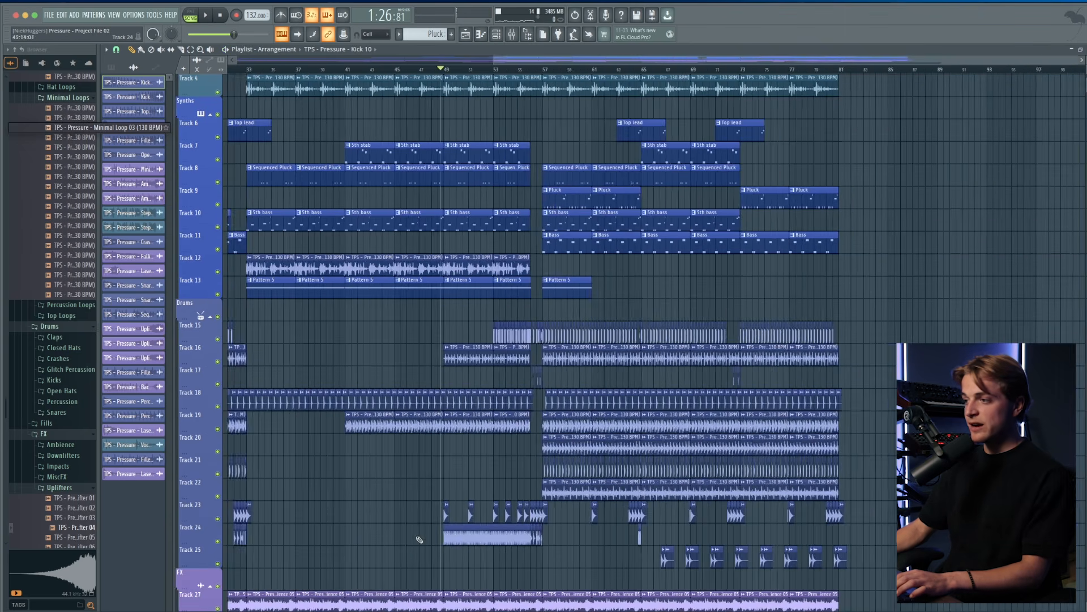
left_click_drag(424, 524, 559, 538)
scroll(570, 571, "up", 5)
scroll(594, 340, "up", 2)
left_click_drag(629, 578, 552, 311)
scroll(299, 318, "up", 5)
scroll(267, 311, "down", 3)
left_click_drag(267, 308, 660, 340)
left_click(570, 309)
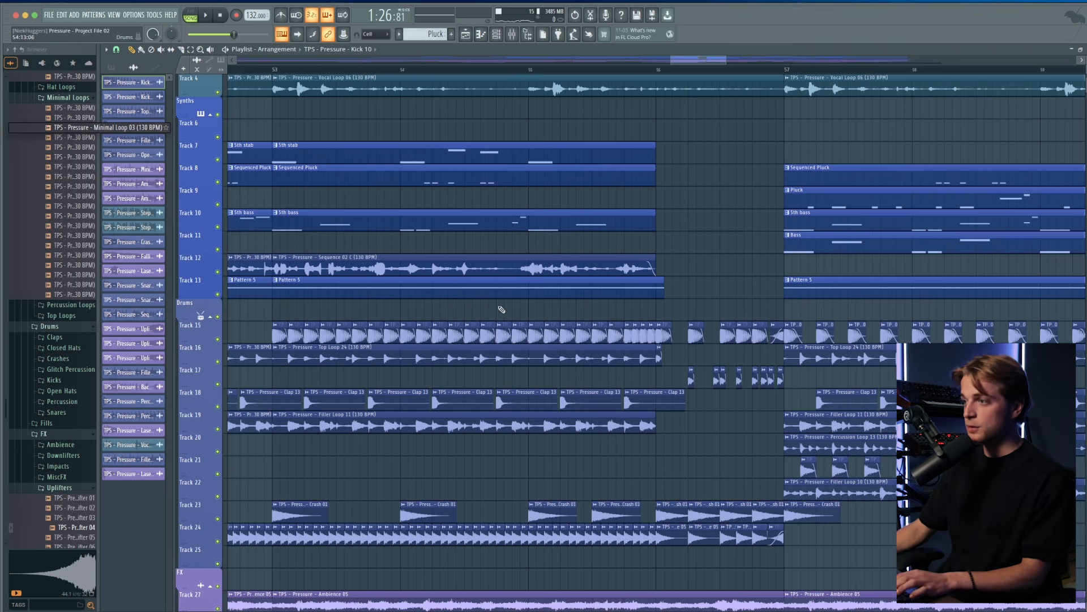
- Examine the Uplifter, Backspin 01 and automation clips between bars 53 and 57, and play the build-up
scroll(212, 259, "down", 8)
left_click(207, 246)
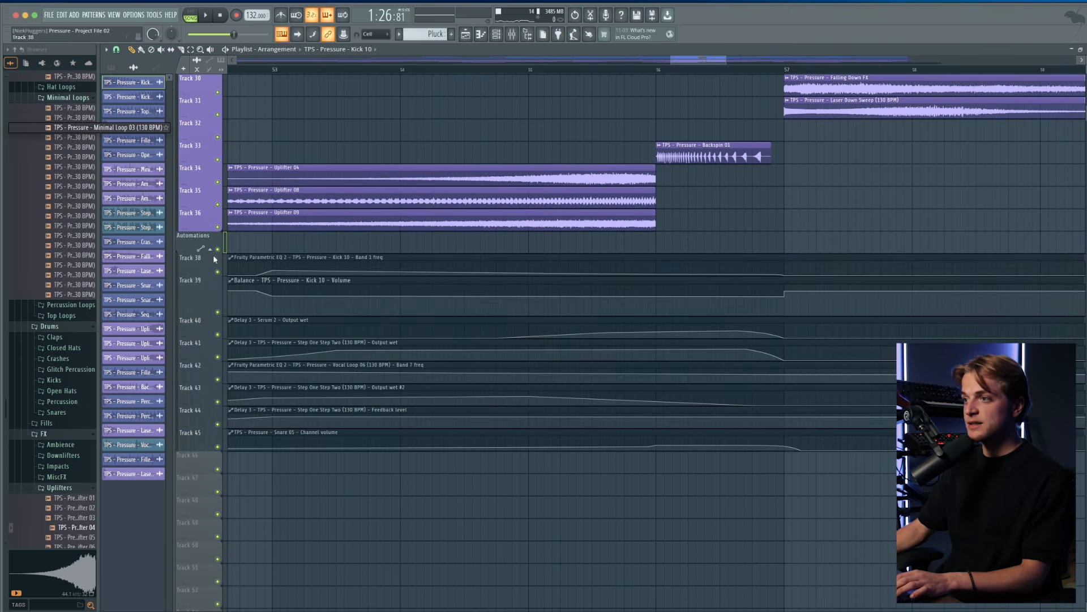
scroll(286, 304, "up", 1)
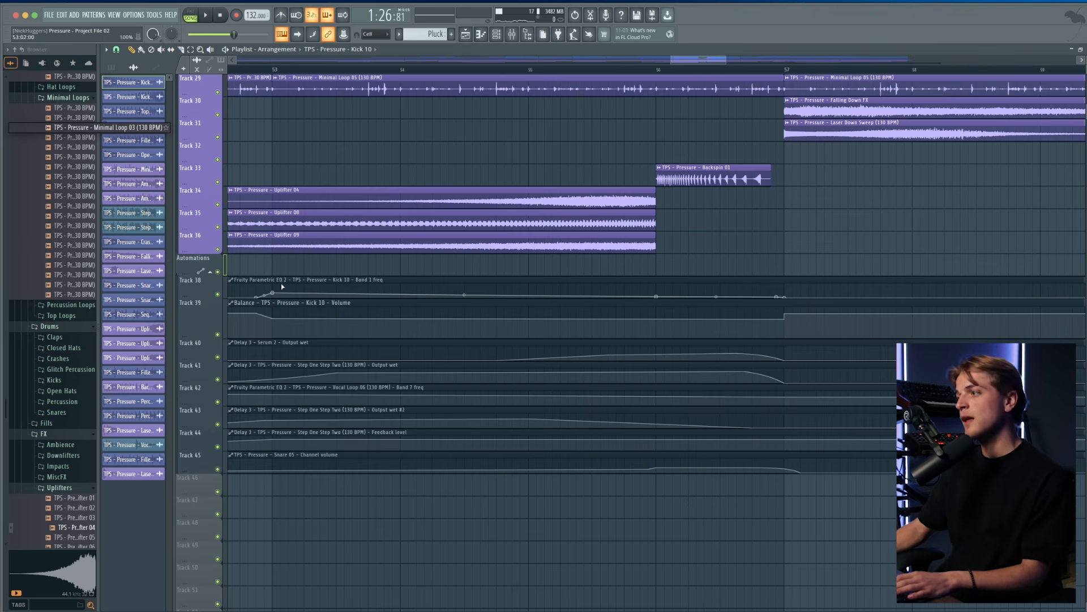
scroll(736, 296, "up", 2)
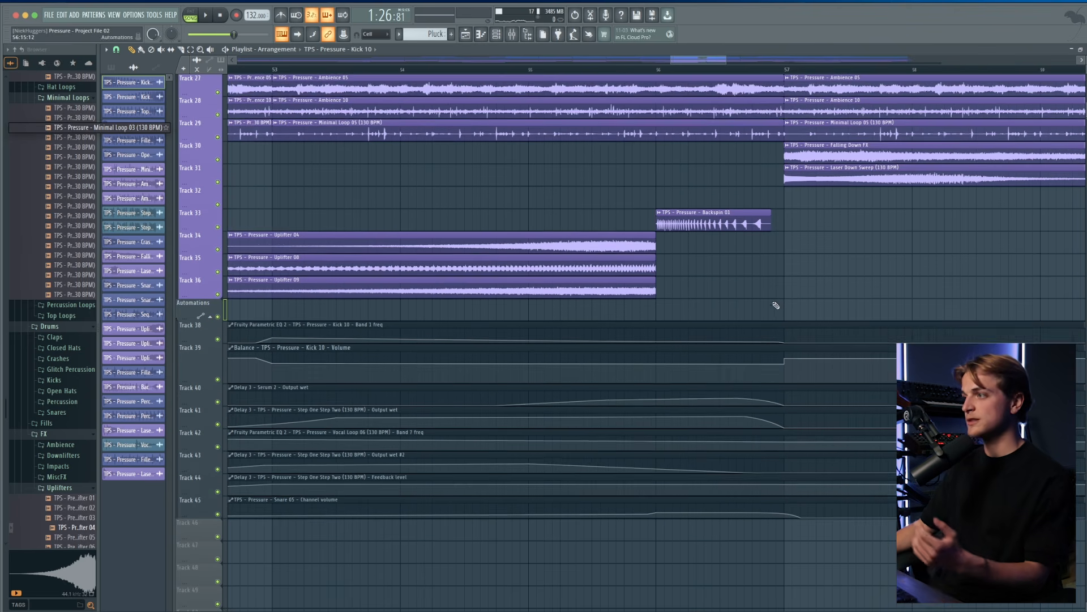
scroll(751, 289, "up", 2)
key("space")
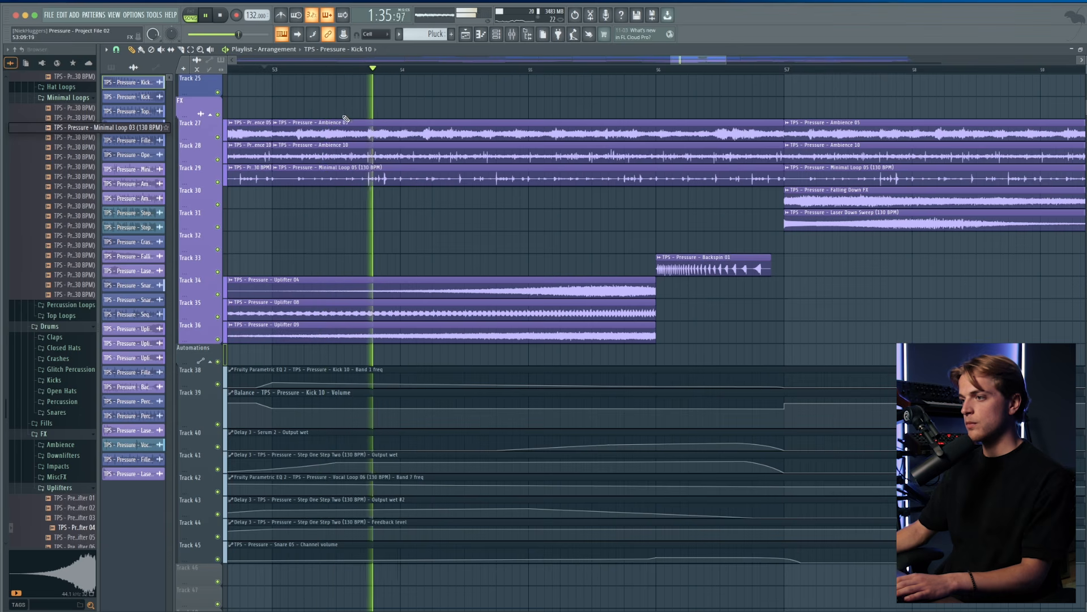